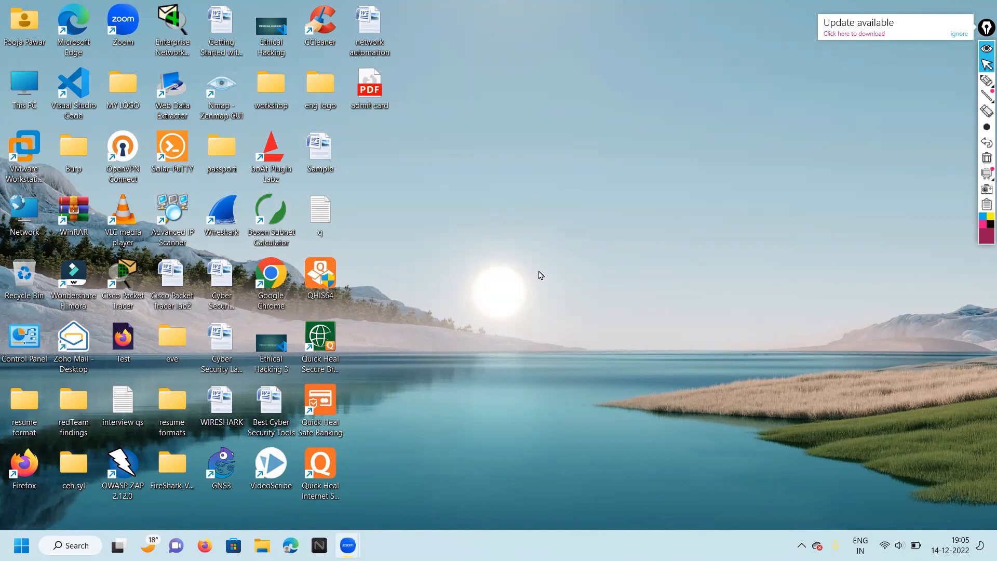
Step: Launch Paint by running mspaint
left_click(61, 545)
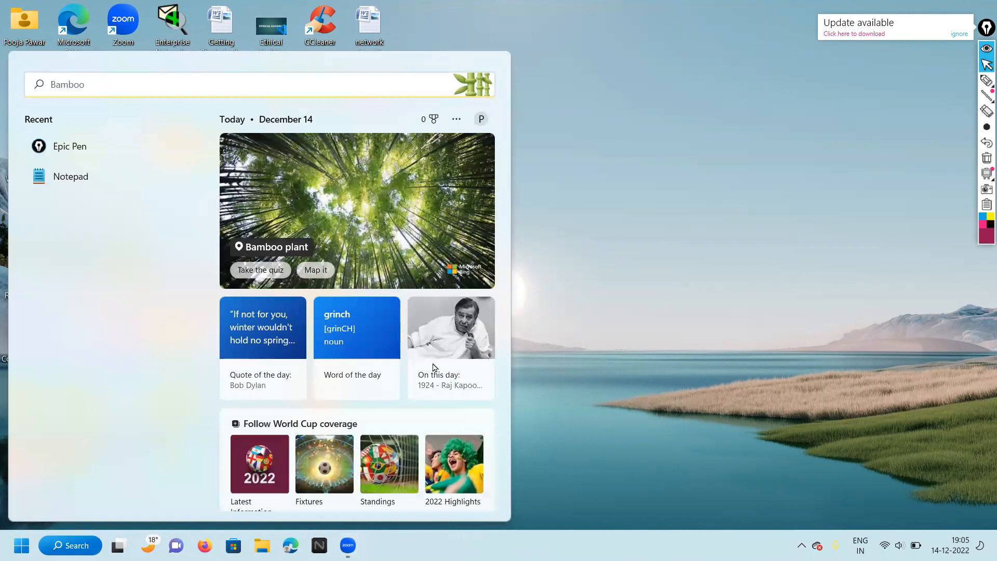
left_click(601, 334)
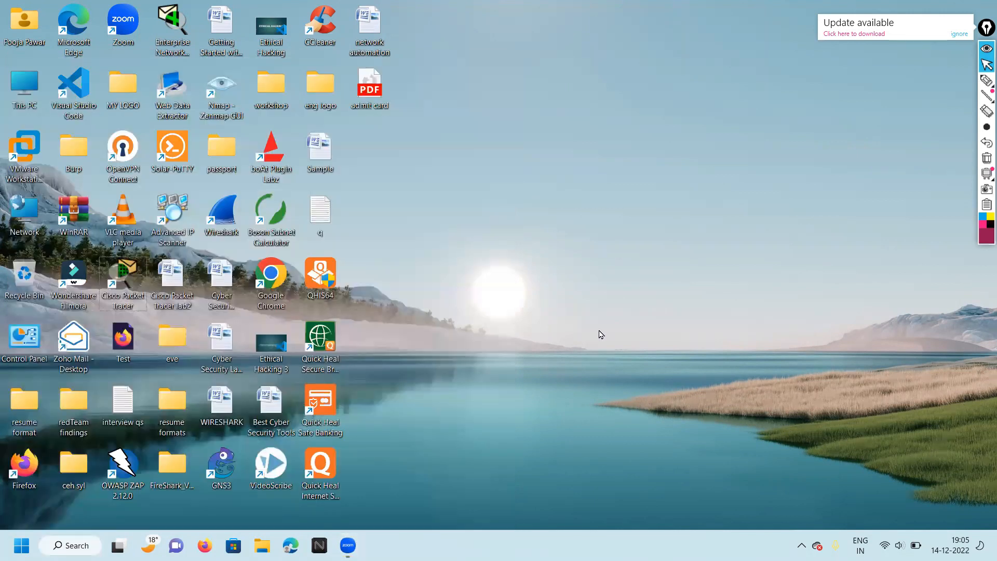
key("super+r")
key("BackSpace")
type("mspaint")
key("Return")
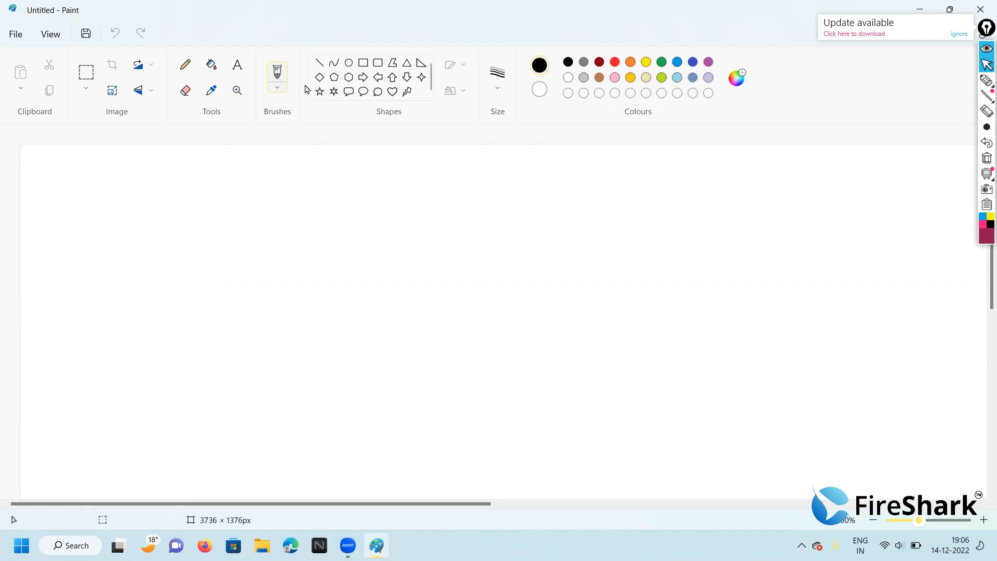
Step: Add the heading "adaptive security appliance" near the canvas's upper edge in Franklin Gothic Medium, size 36
left_click(364, 62)
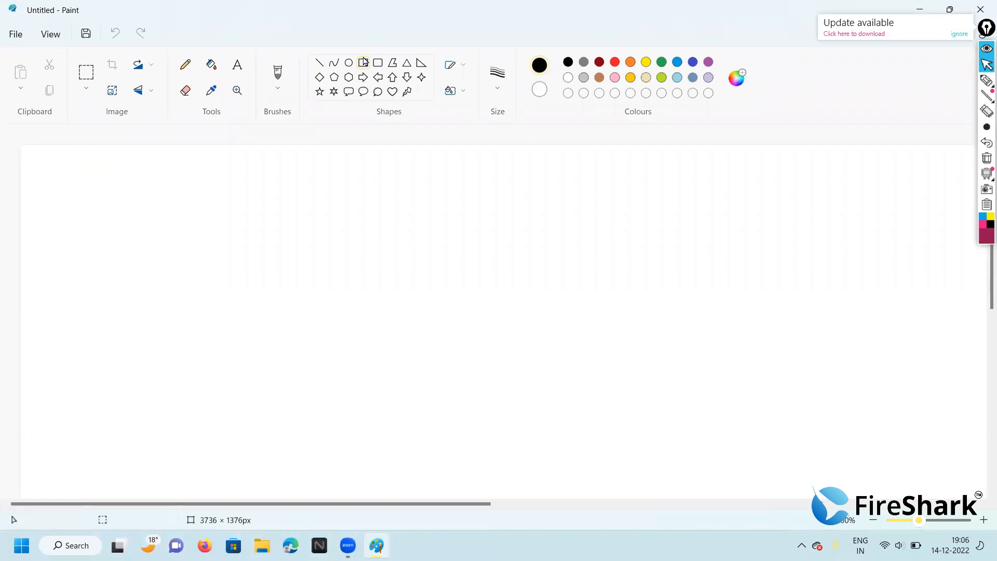
left_click(237, 65)
left_click(257, 210)
left_click(287, 193)
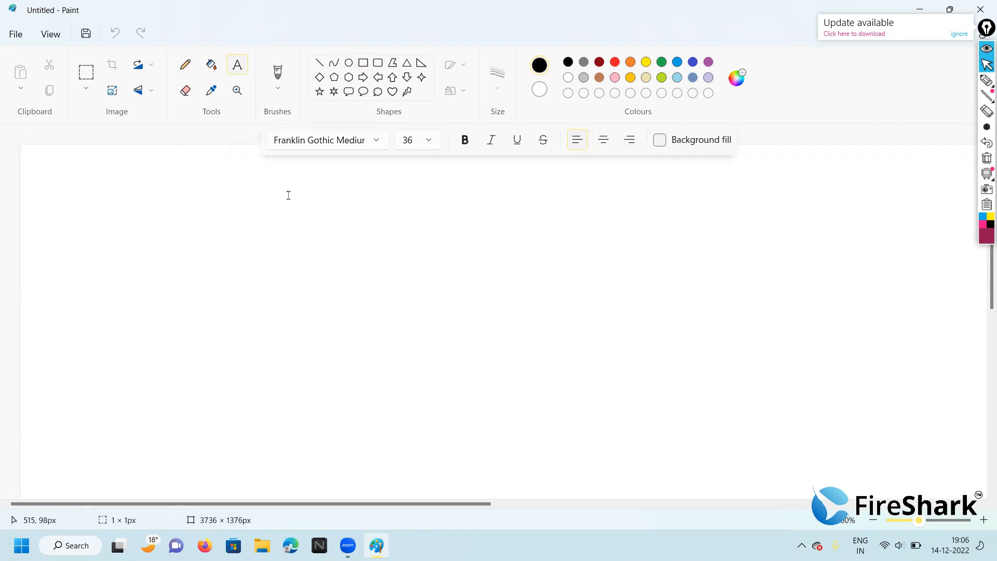
type("ada")
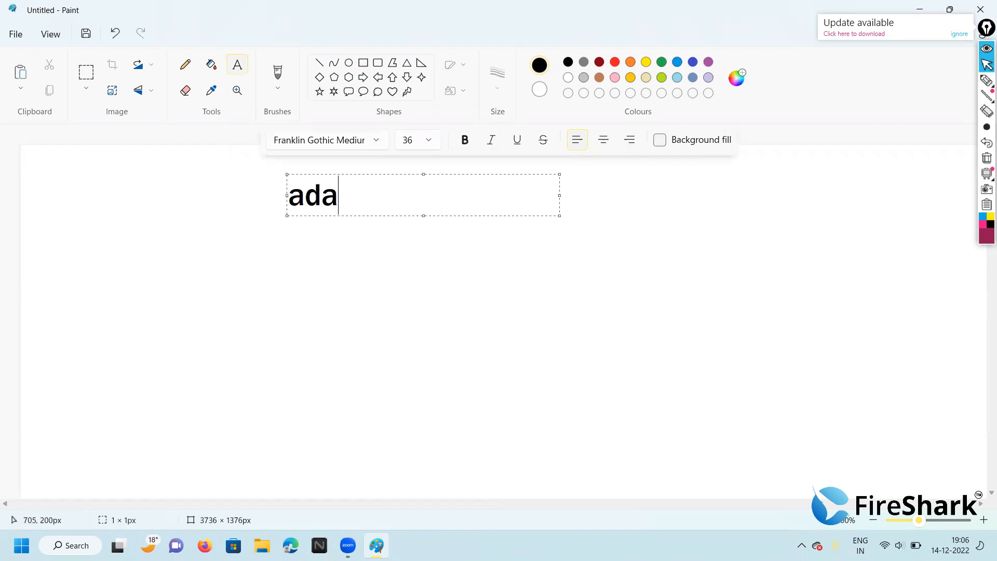
type("ptive sec")
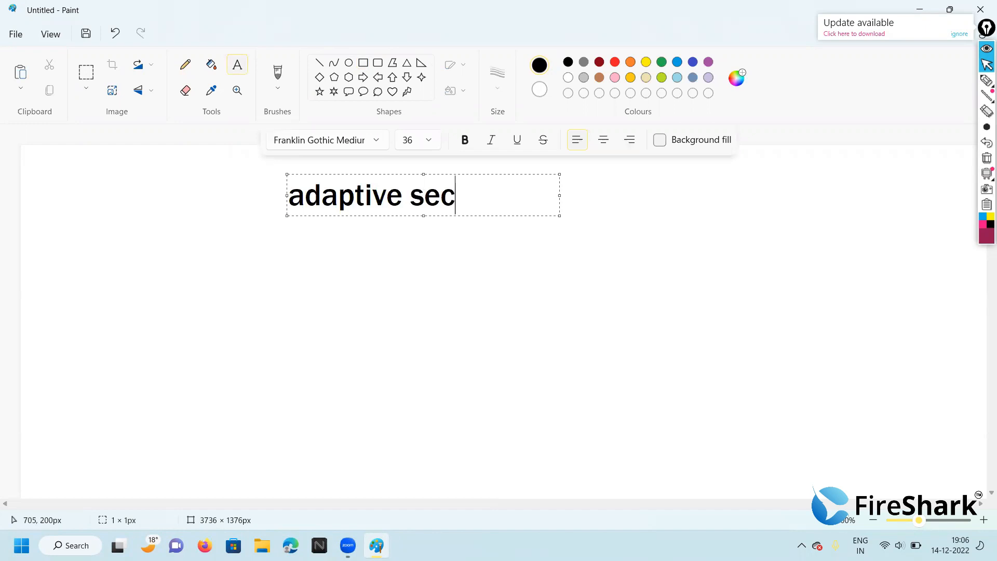
type("urity applia")
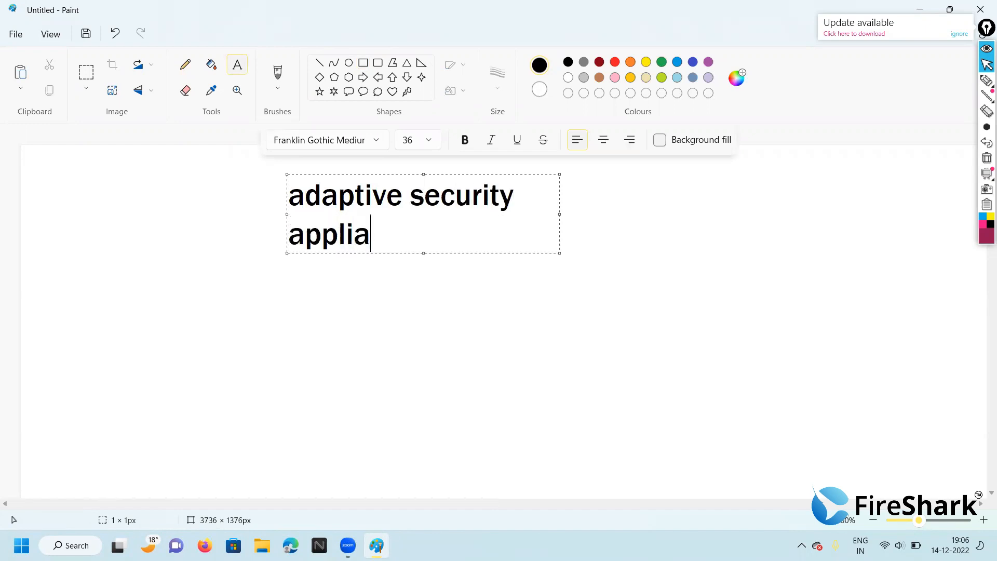
type("nce")
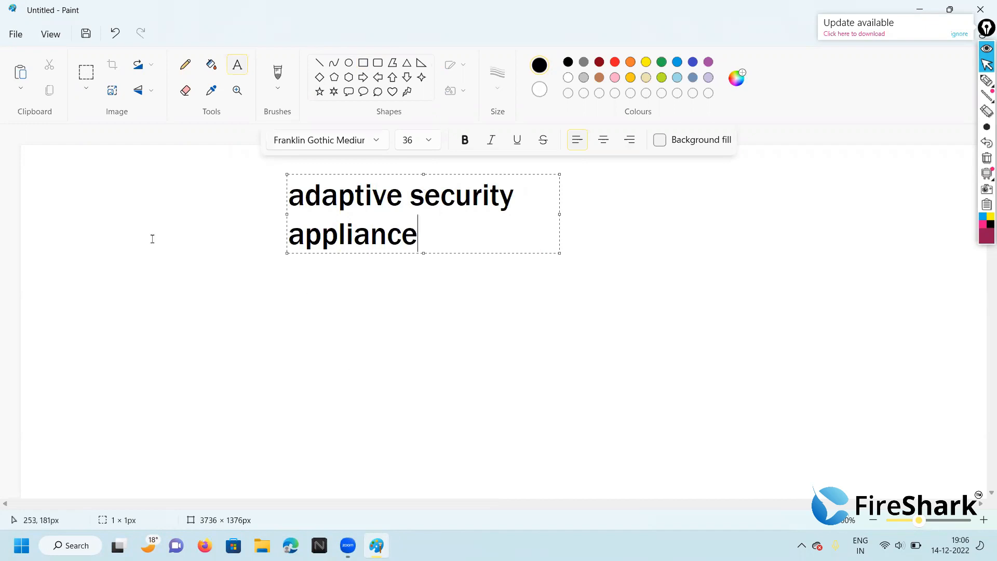
Step: Draw a rectangle of about 128 × 222 px below the heading, with one oval on each side and one underneath it
left_click(363, 63)
left_click_drag(379, 281, 445, 396)
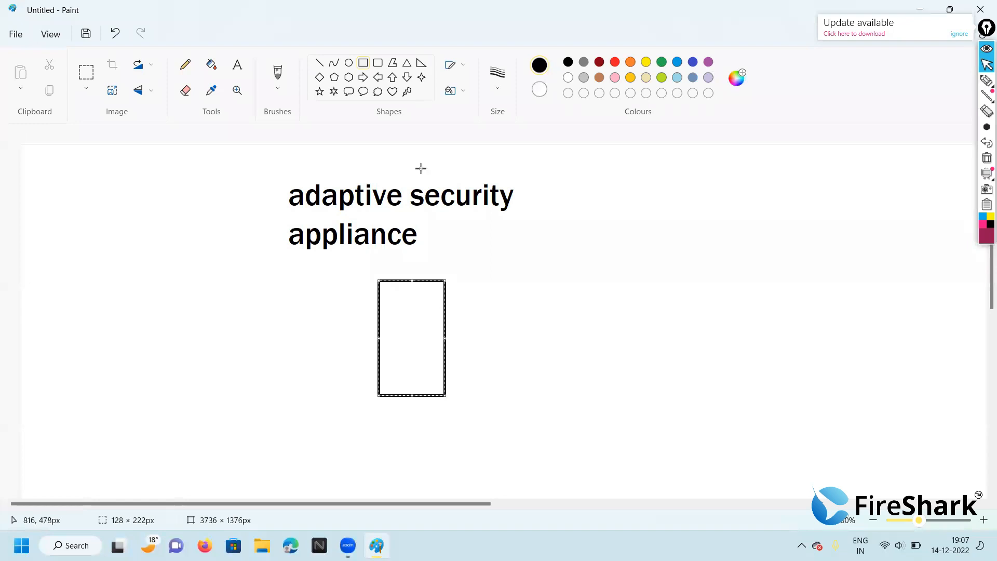
left_click(348, 63)
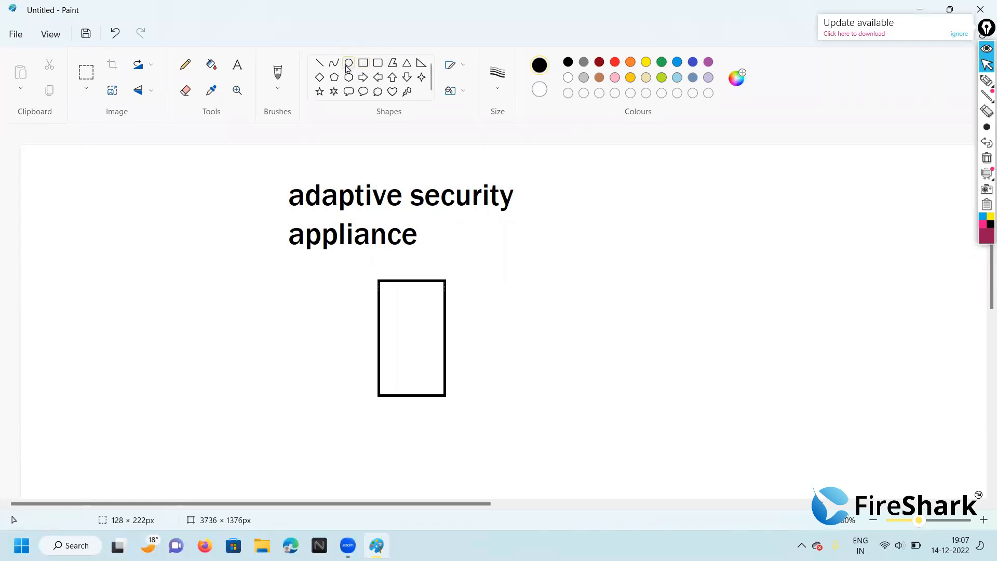
left_click_drag(114, 309, 183, 366)
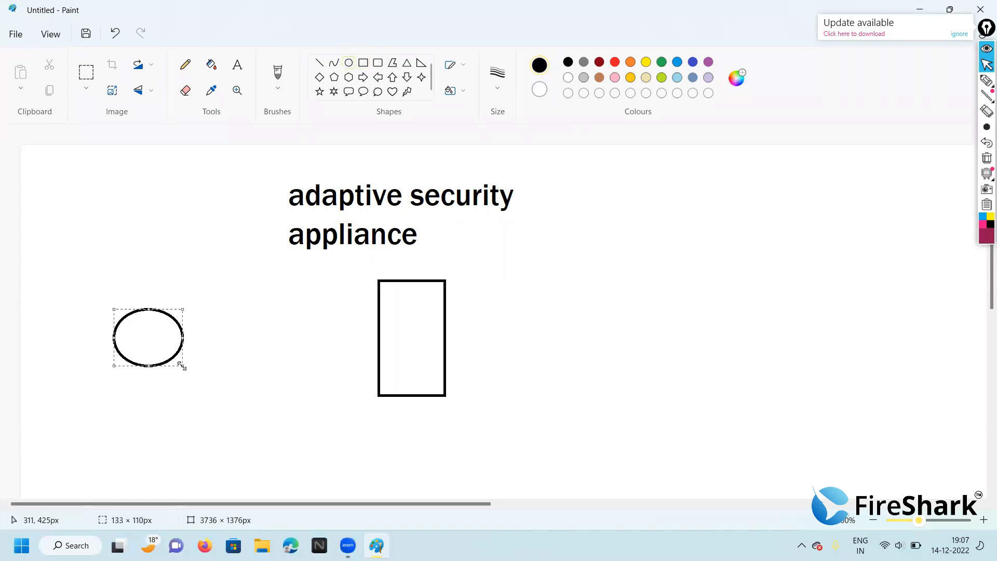
left_click(349, 63)
left_click_drag(743, 284, 792, 347)
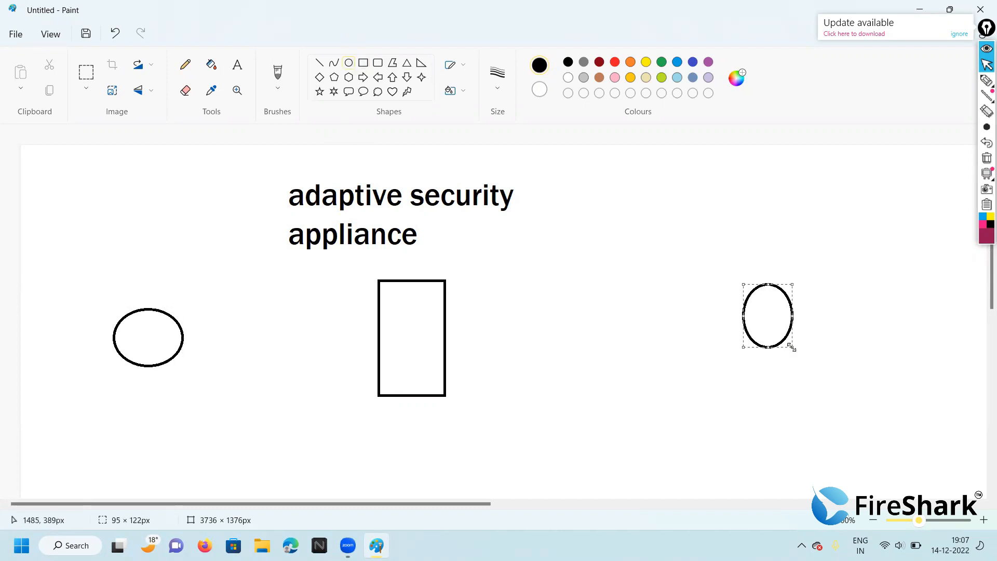
left_click(380, 435)
left_click_drag(380, 435, 434, 480)
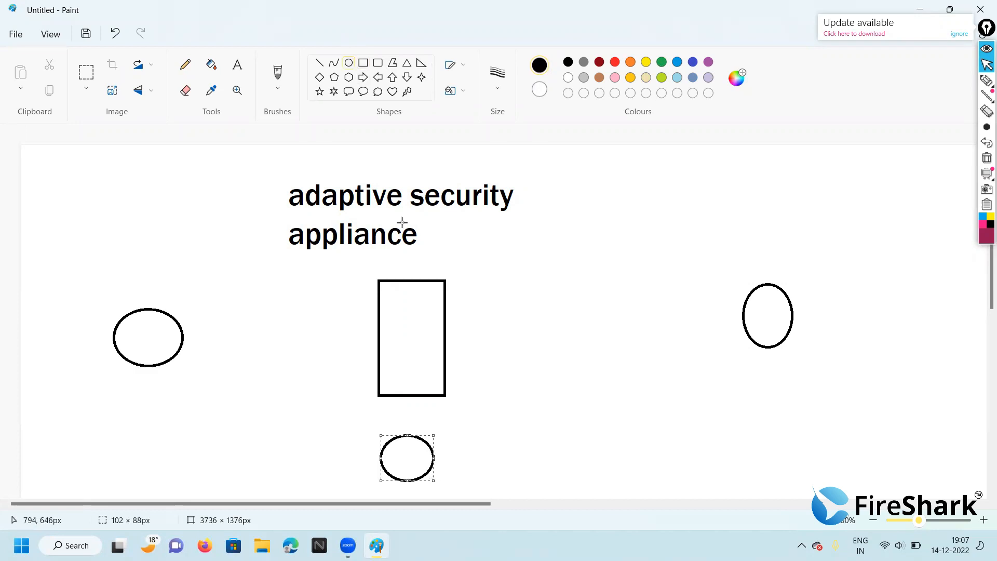
Step: Connect the rectangle to each of the three ovals with straight lines
left_click(319, 62)
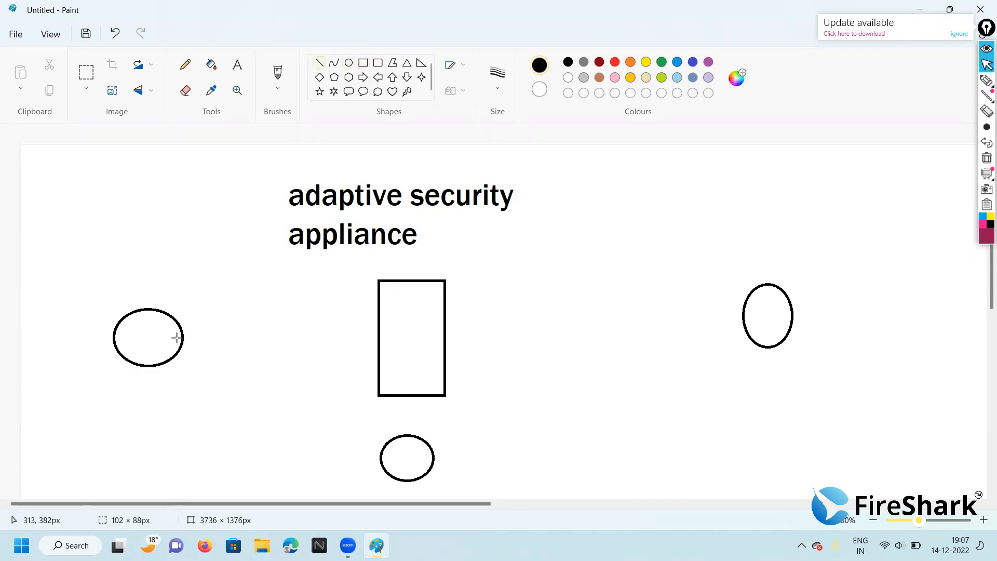
left_click_drag(177, 337, 378, 336)
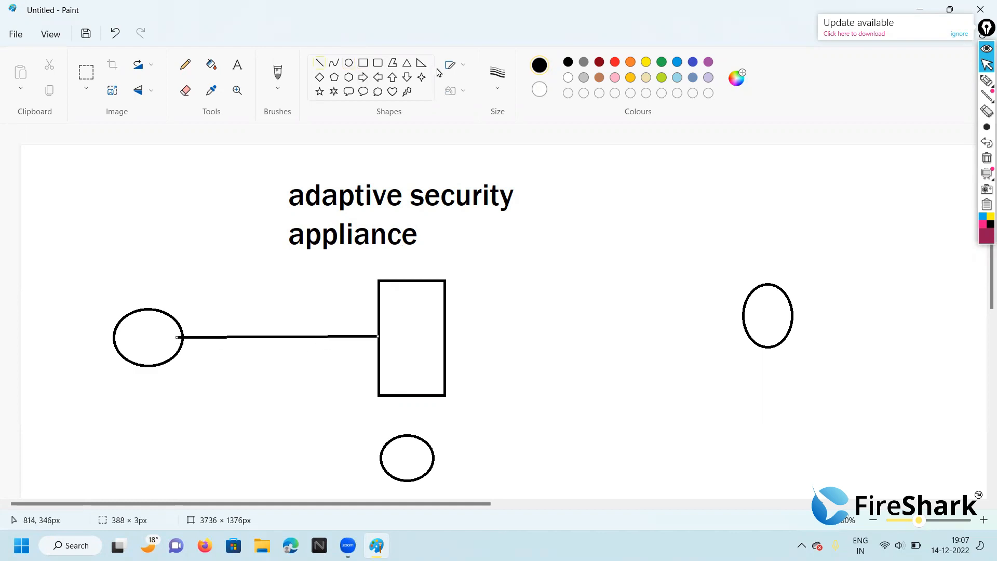
left_click_drag(446, 334, 748, 314)
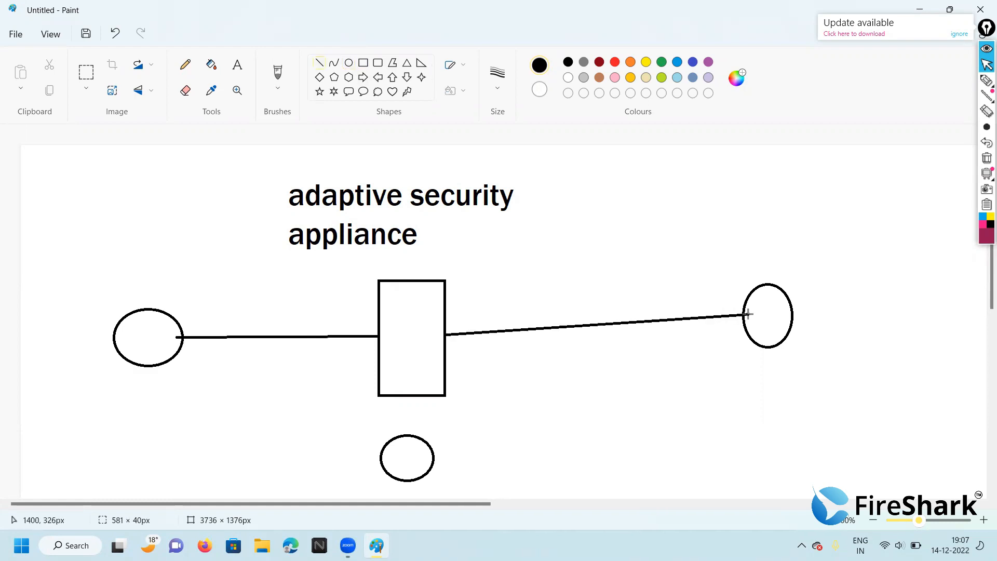
left_click_drag(409, 396, 408, 445)
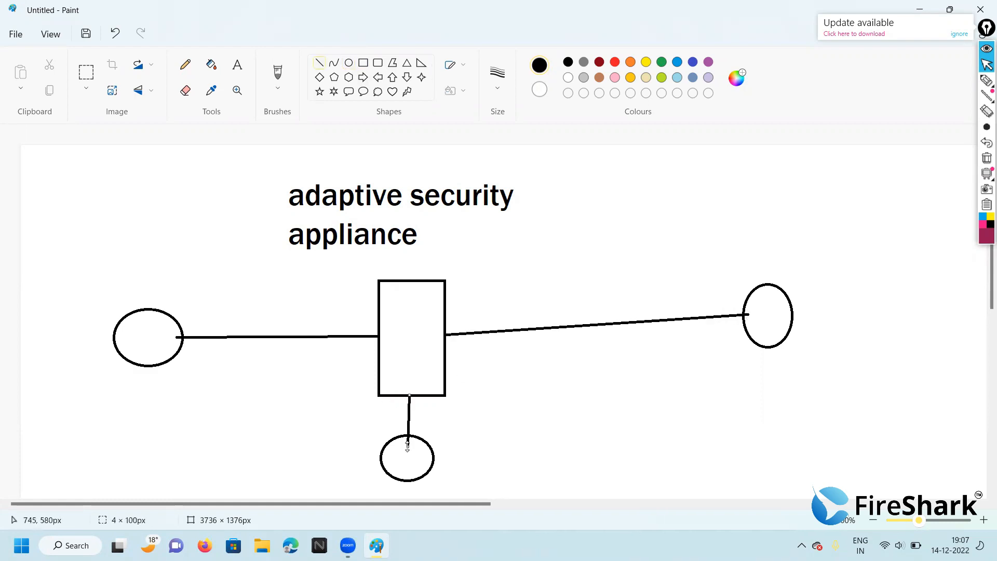
Step: Label the line between the rectangle and the right-hand oval "outside network" in font size 11
left_click(239, 66)
left_click(424, 139)
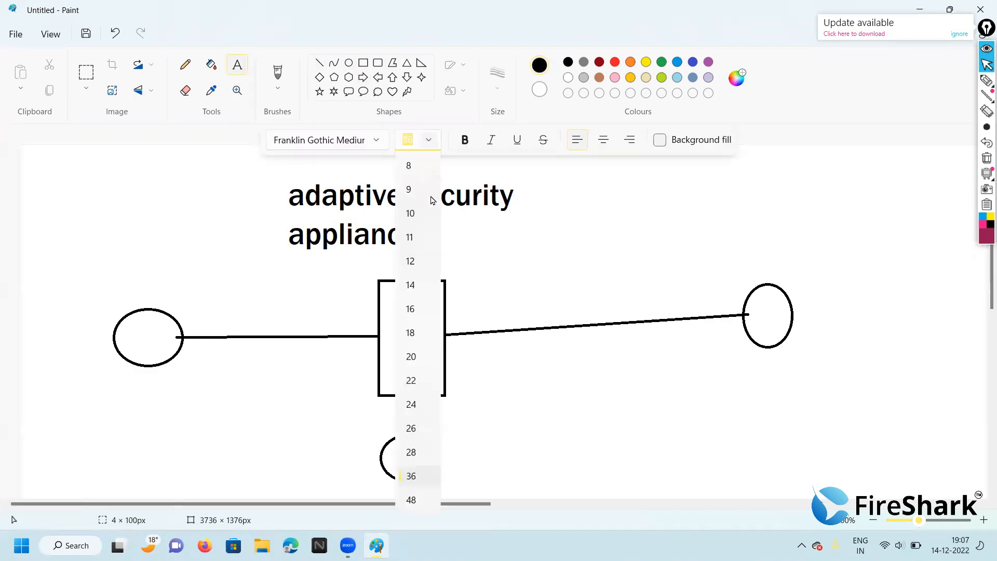
left_click(409, 237)
left_click(472, 322)
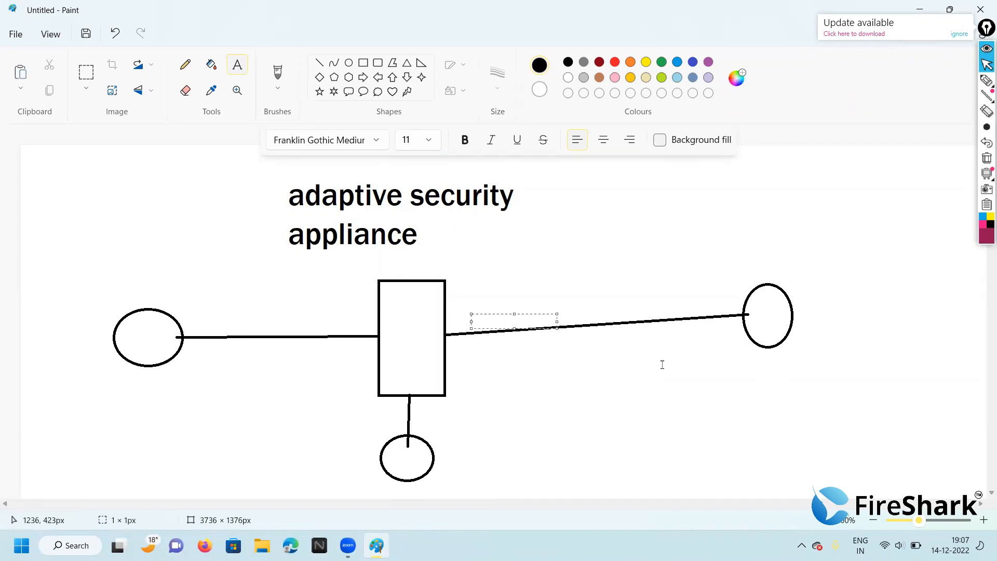
type("outside network")
left_click(224, 311)
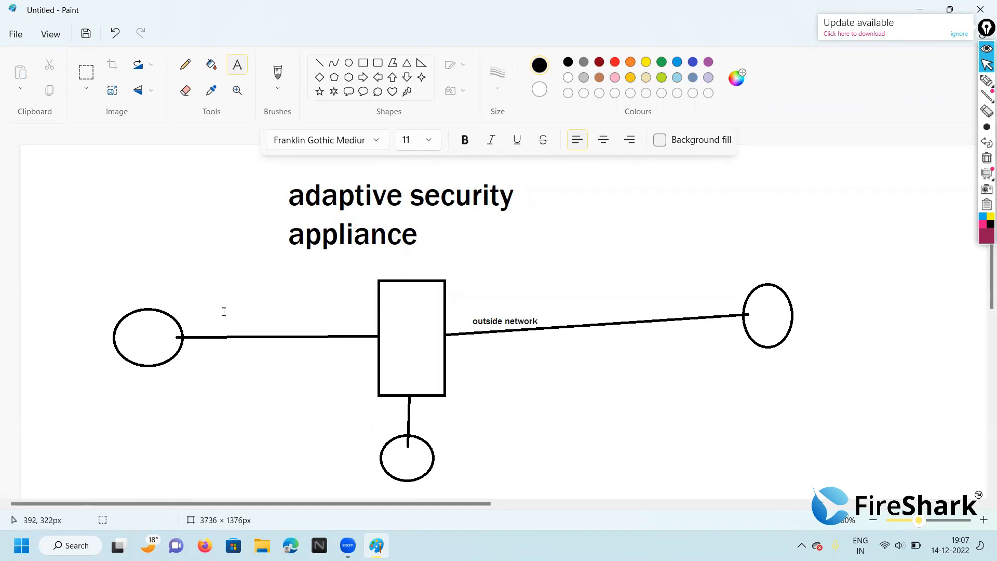
Step: Label the line between the left-hand oval and the rectangle "inside network"
left_click(252, 312)
type("insdie")
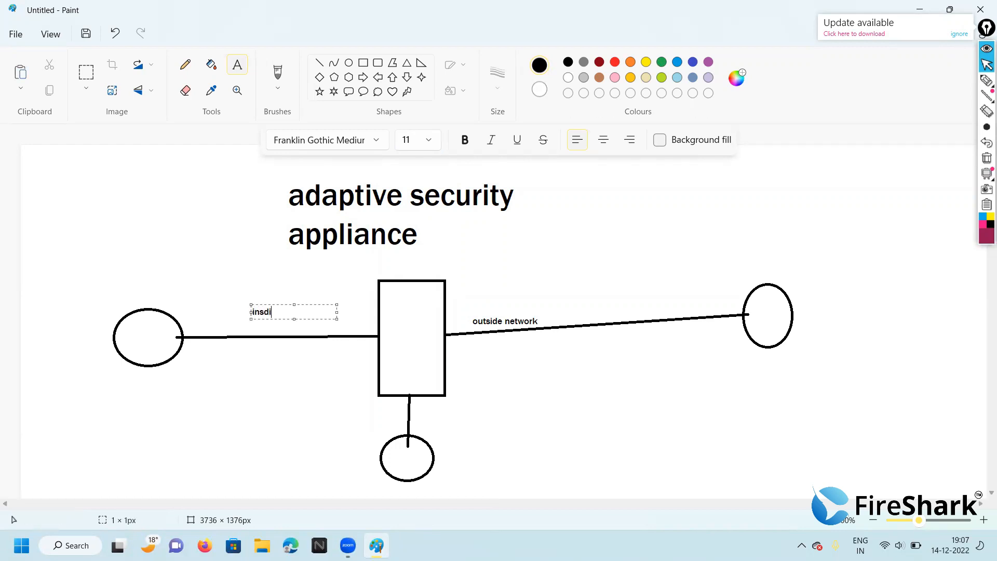
key("BackSpace")
key("BackSpace")
key("BackSpace")
type("ide netw")
left_click(426, 430)
Step: Add the label "dmz" beside the line to the lower oval
left_click(456, 424)
type("dmz")
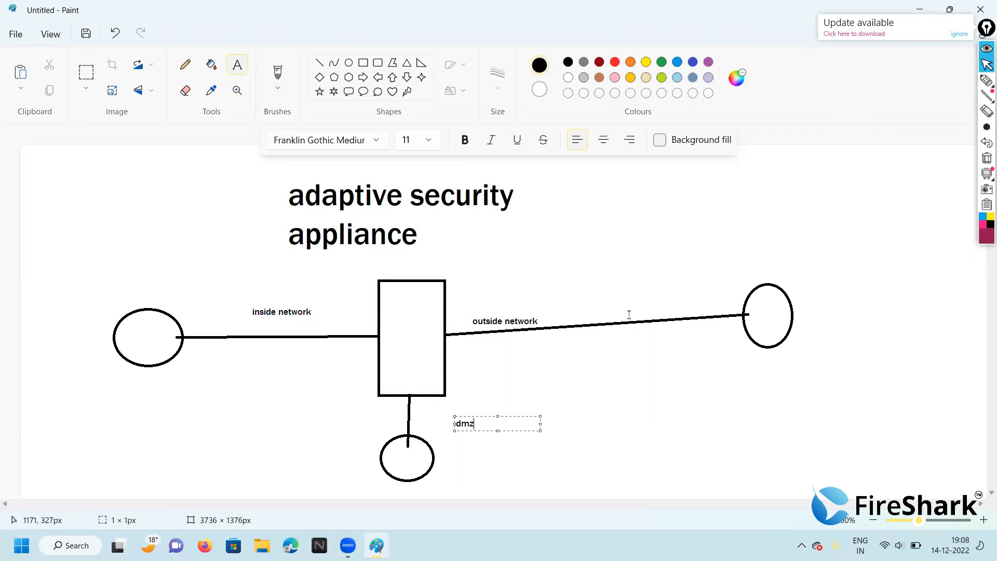
left_click(741, 356)
Step: Add the label "ISP/INTERNET" below the right-hand oval
left_click(757, 360)
type("in")
key("Caps_Lock")
type("ISP")
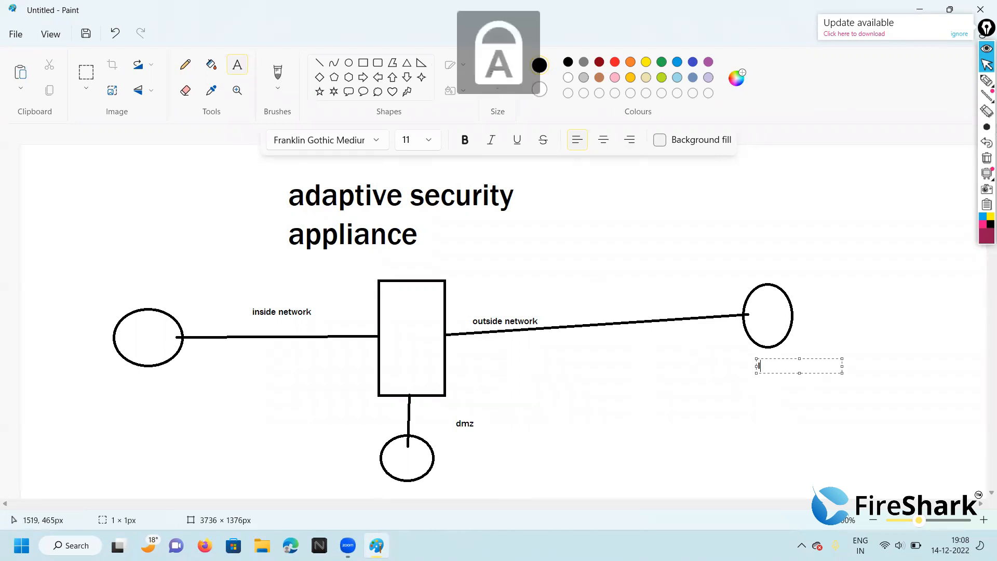
type("/INTER")
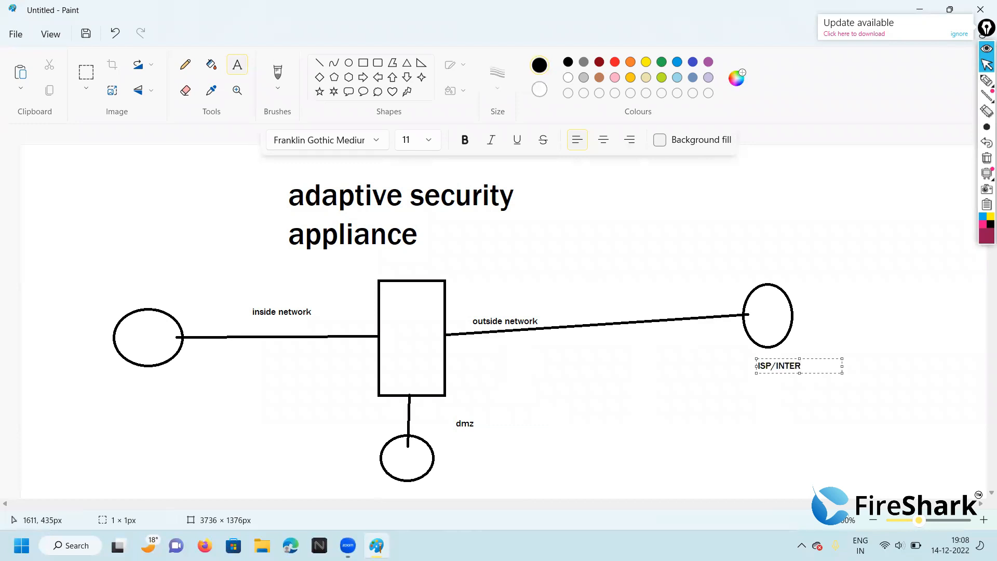
type("NET")
Step: Add the label "PRIVATE NETWORK" below the left-hand oval
left_click(111, 369)
type("PRIVATE")
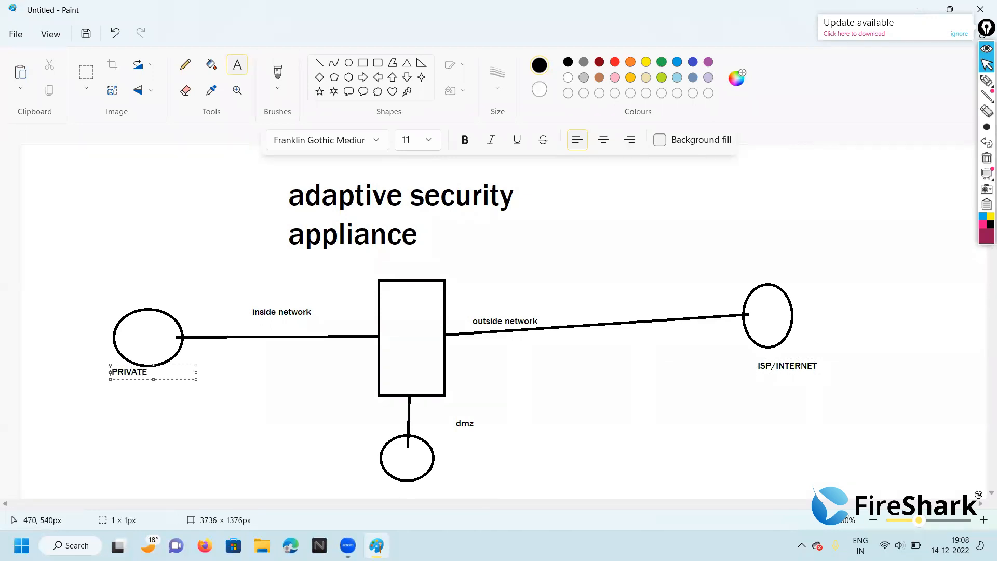
type(" NETWORK")
left_click(182, 67)
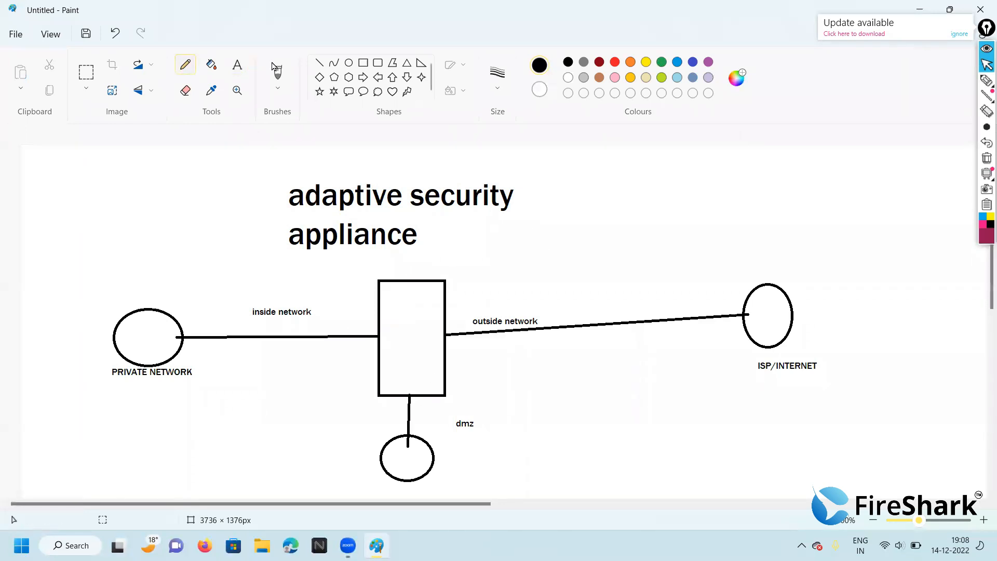
Step: Label the central rectangle "CISCO ASA"
left_click(237, 65)
left_click(405, 343)
type("cISCO ASA")
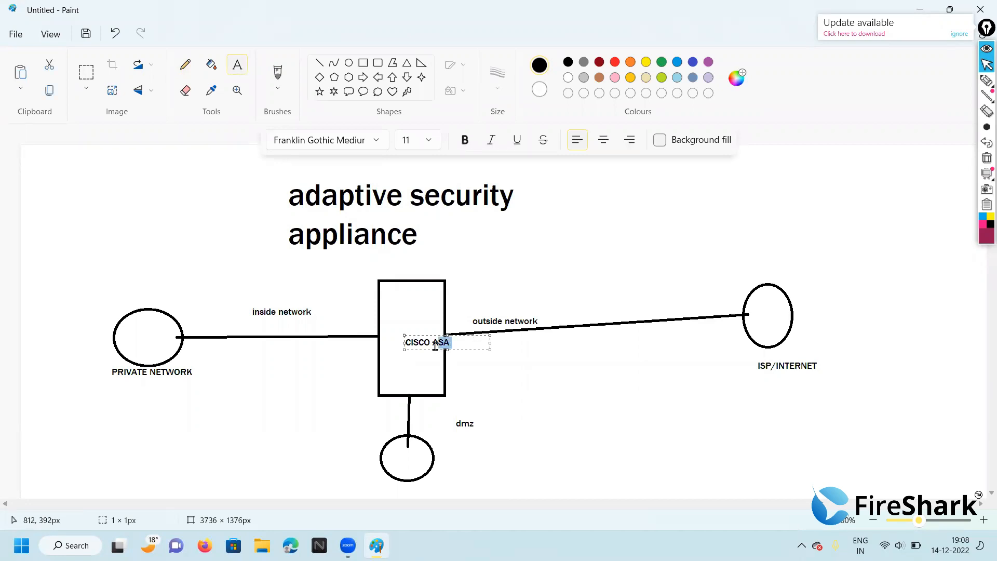
left_click(535, 391)
left_click(428, 342)
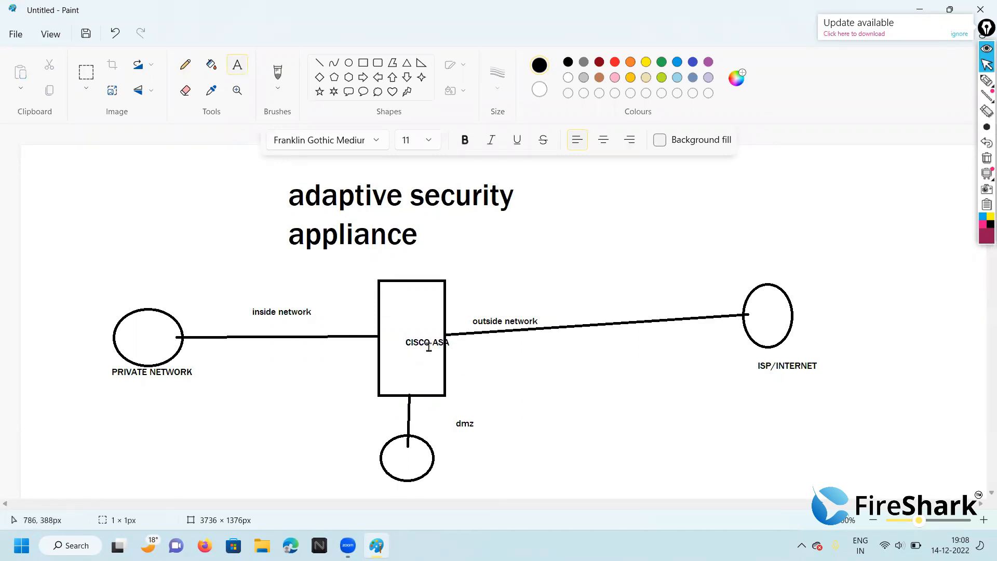
Step: With the pencil, circle CISCO ASA, mark the private network oval with an arrow, and draw a curved arrow to it from the ISP/INTERNET oval
left_click(185, 67)
mouse_move(416, 323)
left_mouse_down()
mouse_move(405, 358)
mouse_move(457, 337)
mouse_move(392, 322)
left_mouse_up()
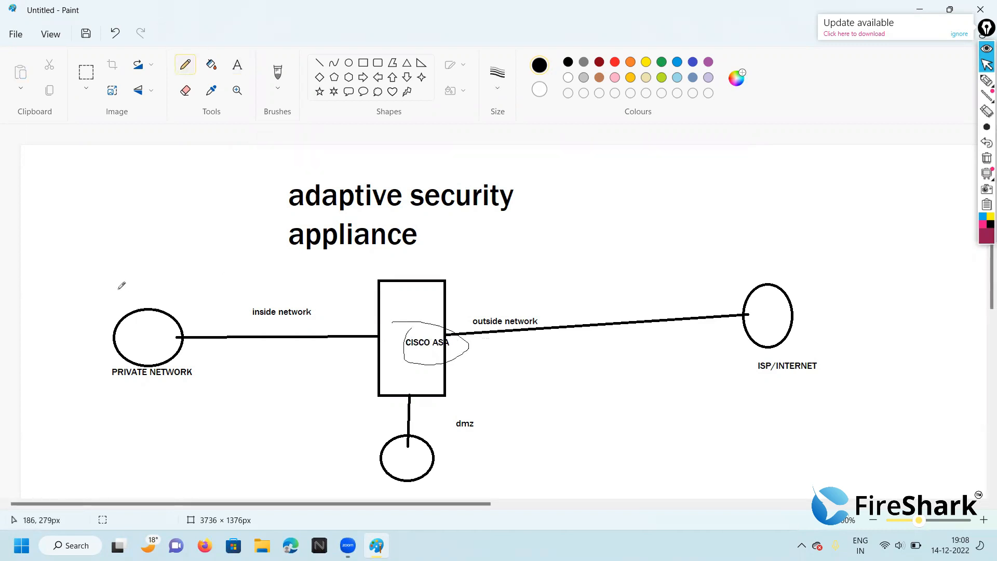
mouse_move(105, 311)
left_mouse_down()
mouse_move(131, 301)
mouse_move(165, 248)
left_mouse_up()
mouse_move(761, 288)
left_mouse_down()
mouse_move(420, 222)
mouse_move(164, 315)
mouse_move(210, 319)
left_mouse_up()
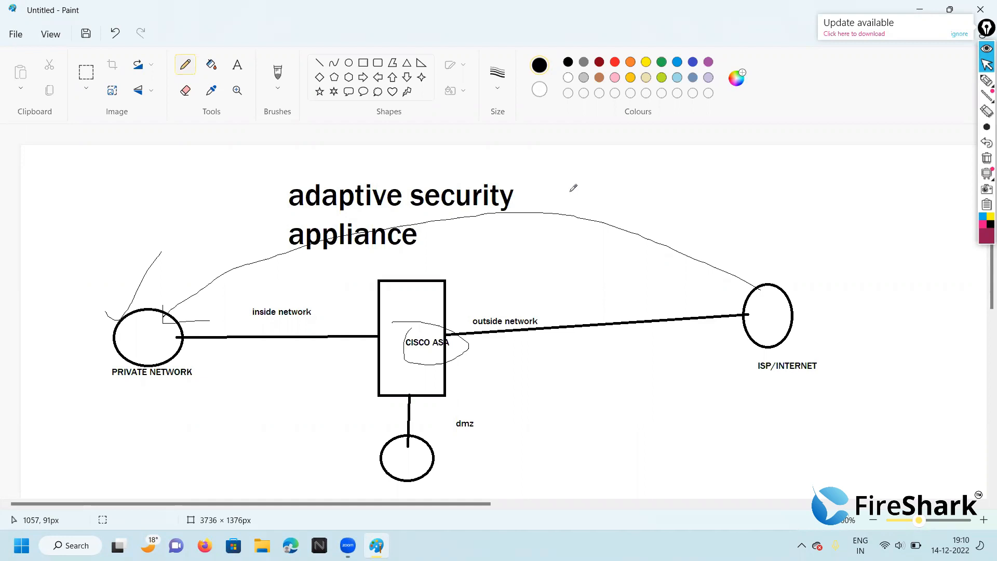
Step: Add the note "SECURITY-LEVEL FOR INSIDE" in the empty area above the ISP/INTERNET oval
left_click(237, 64)
left_click(754, 220)
left_click(709, 208)
type("S")
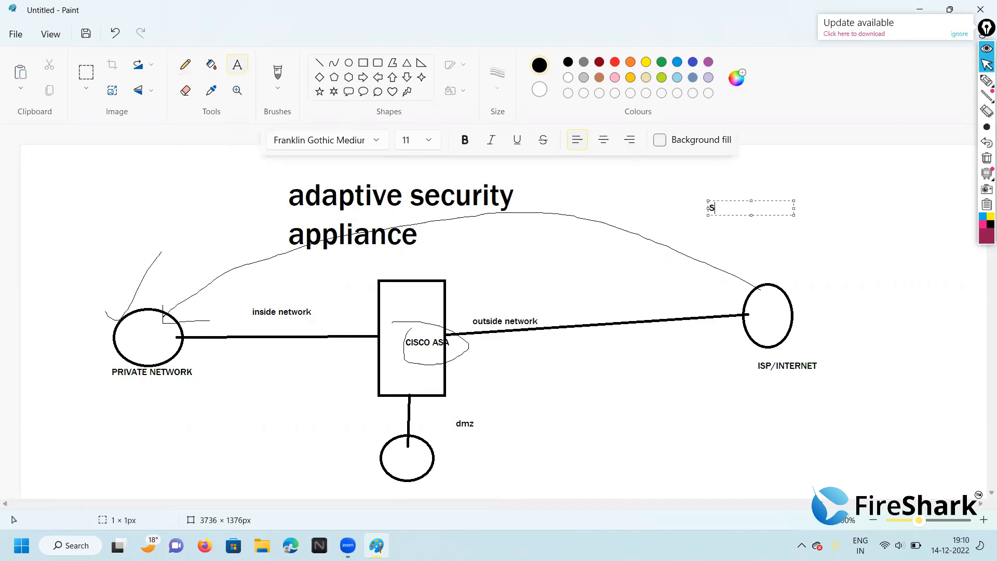
type("ECIRTI")
key("BackSpace")
key("BackSpace")
key("BackSpace")
key("BackSpace")
type("URITY-LEVEL FOR INSIDE")
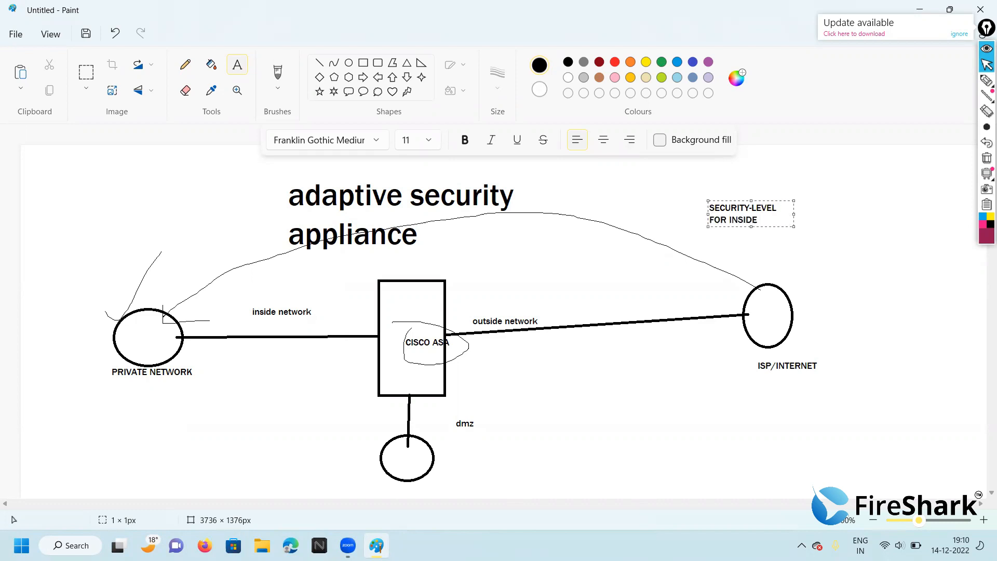
Step: Copy the security-level note's text and append the value 100 to the note
key("ctrl+a")
key("ctrl+c")
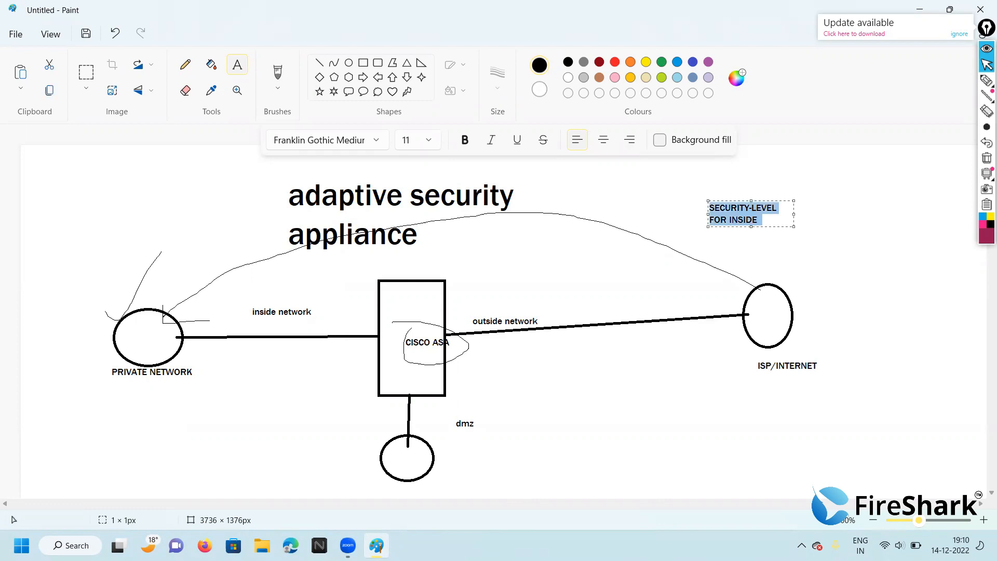
left_click(765, 220)
type("100")
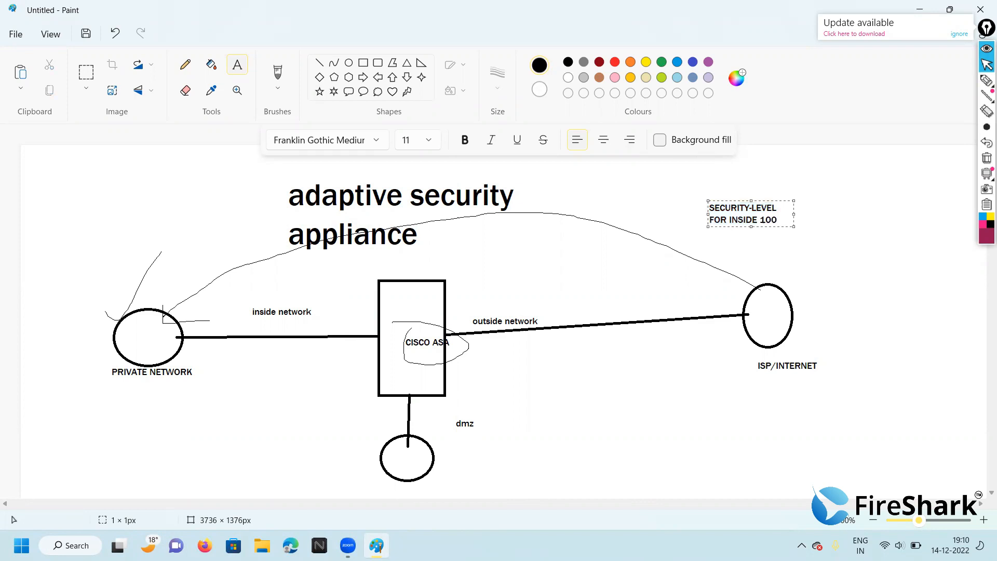
Step: Paste the copied note text below the inside security-level note and change it to read "SECURITY-LEVEL FOR OUTSIDE 0"
left_click(742, 250)
left_click(727, 245)
key("ctrl+v")
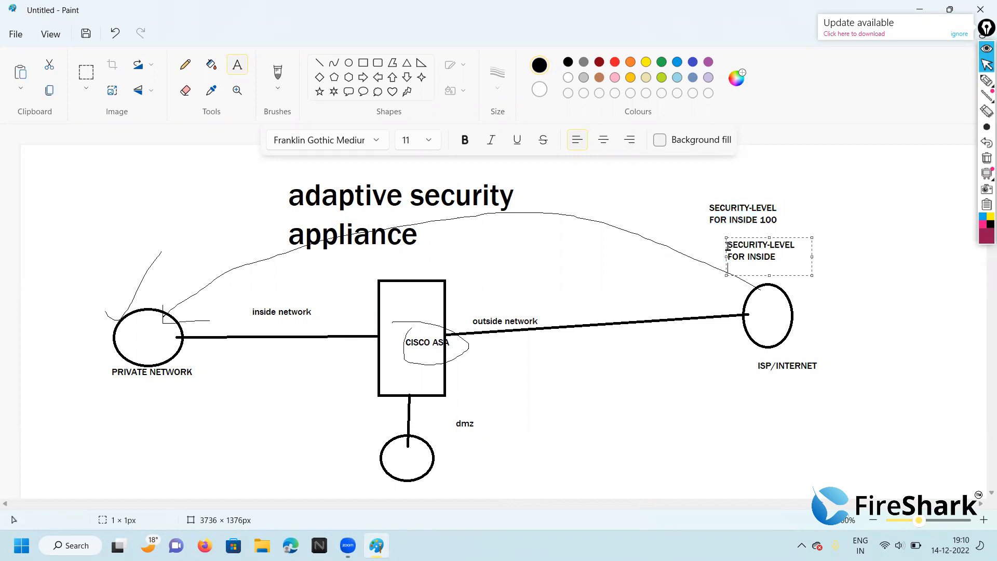
key("BackSpace")
key("BackSpace")
key("BackSpace")
key("BackSpace")
key("BackSpace")
key("BackSpace")
key("BackSpace")
type("OUTSIDE 0")
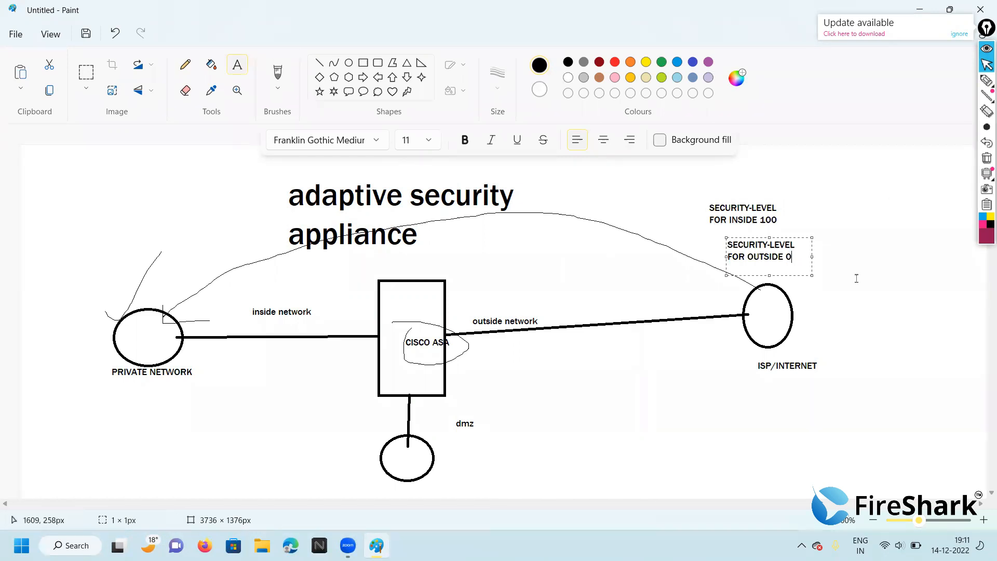
Step: Paste the note text again beside the ISP/INTERNET oval and change it to read "SECURITY-LEVEL FOR DMZ 50"
left_click(812, 270)
key("ctrl+v")
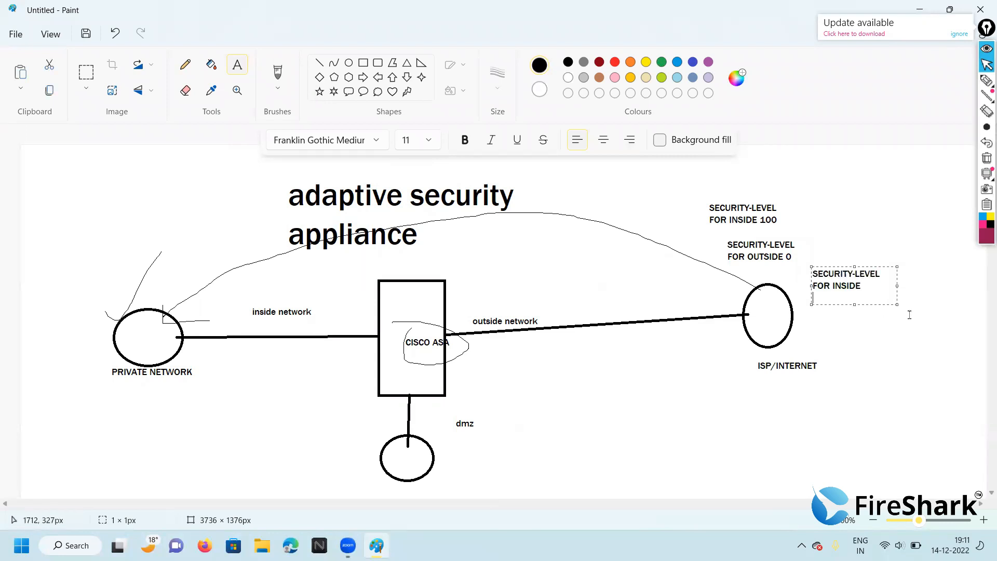
key("BackSpace")
key("BackSpace")
key("BackSpace")
key("BackSpace")
key("BackSpace")
key("BackSpace")
type("DMZ 50")
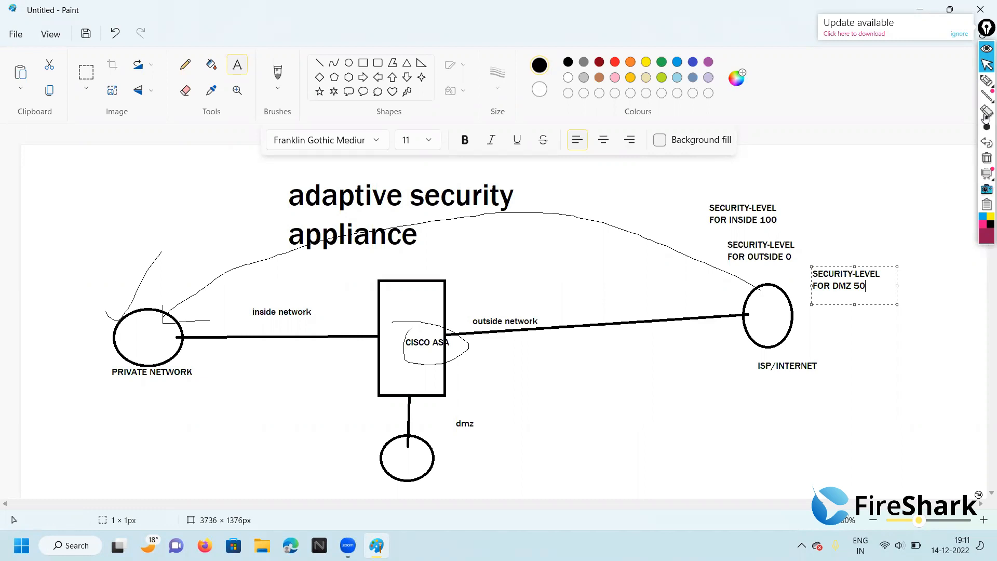
Step: Ink temporary freehand arrows from the private network oval to the ISP/INTERNET oval and back, and clear the ink
left_click(985, 82)
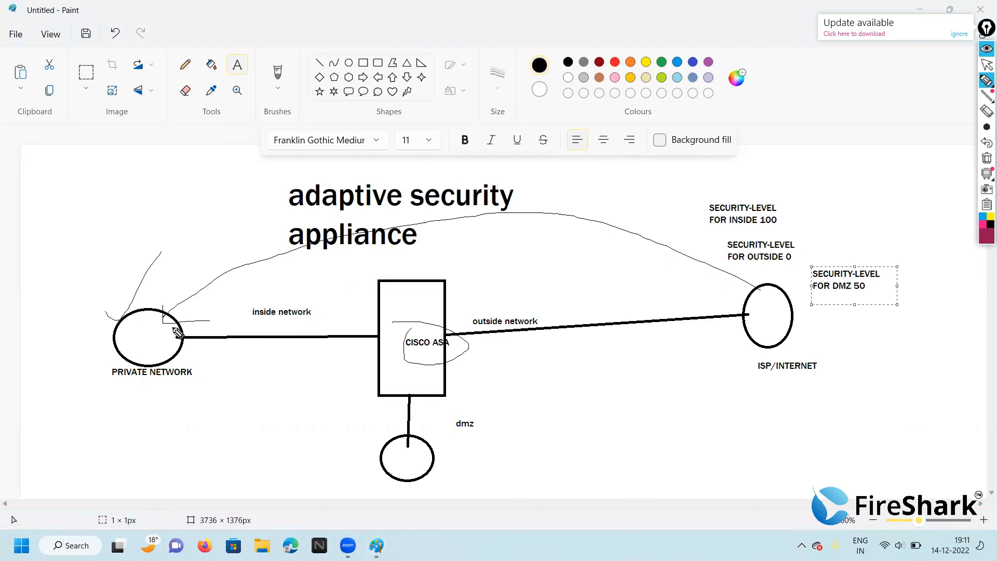
mouse_move(176, 332)
left_mouse_down()
mouse_move(252, 293)
mouse_move(521, 284)
mouse_move(720, 319)
left_mouse_up()
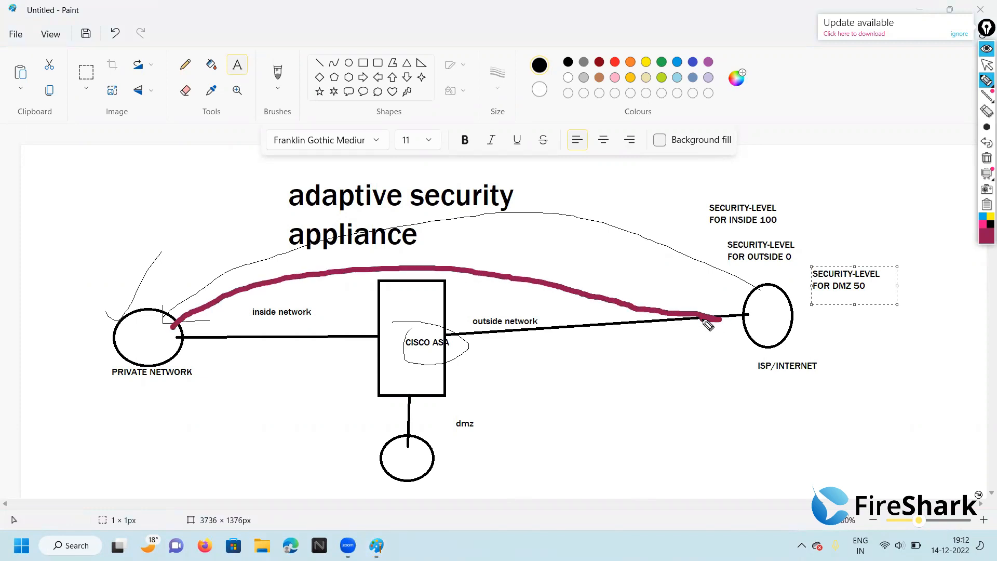
mouse_move(693, 293)
left_mouse_down()
mouse_move(725, 323)
mouse_move(693, 339)
left_mouse_up()
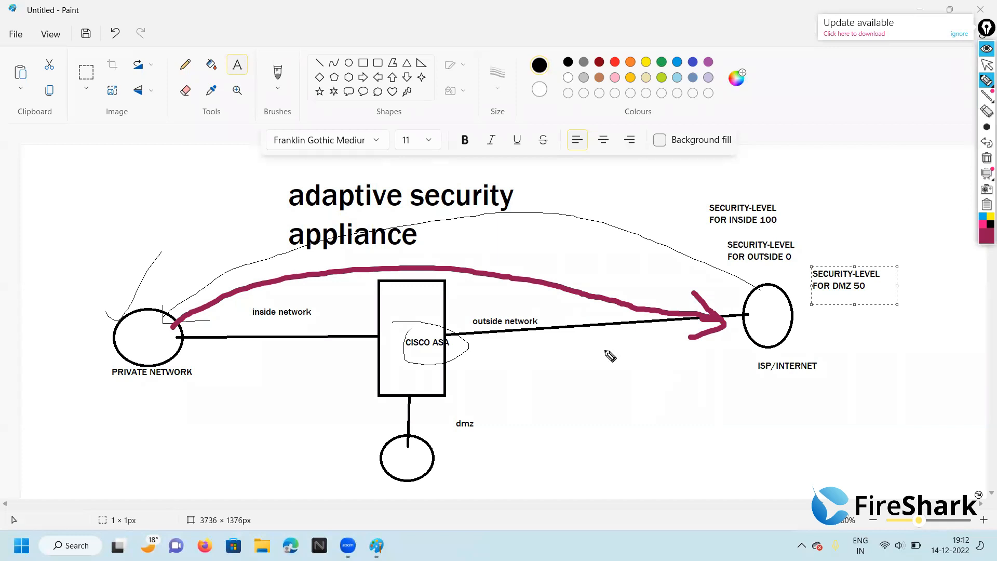
left_click_drag(741, 327, 726, 339)
mouse_move(685, 369)
left_mouse_down()
mouse_move(207, 345)
mouse_move(256, 368)
left_mouse_up()
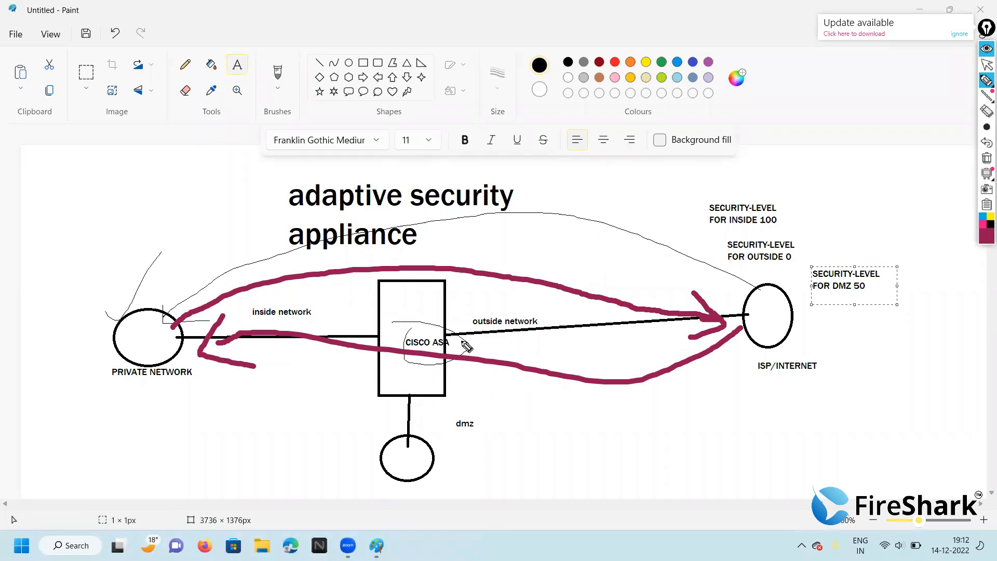
left_click(986, 157)
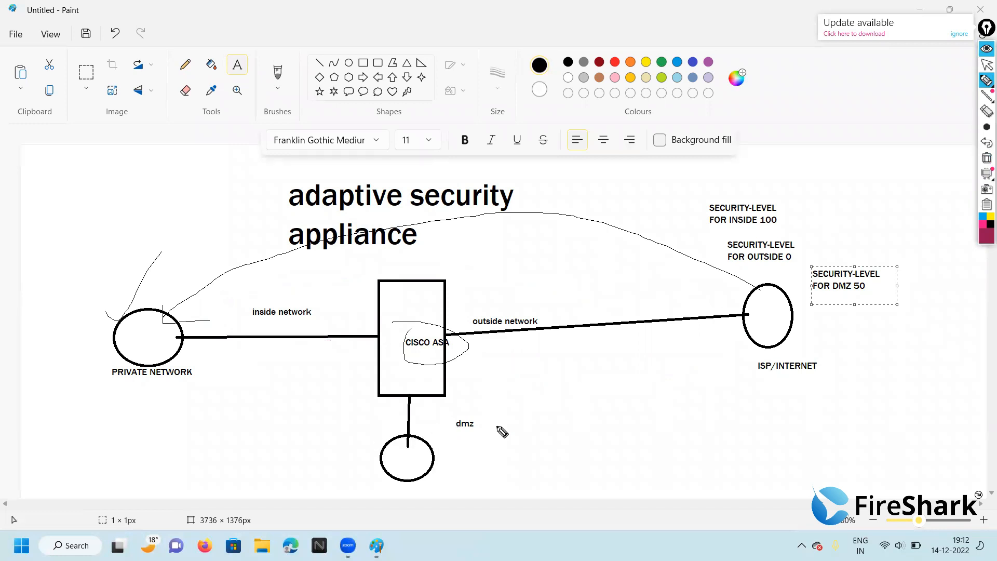
Step: Ink a crossed-out path from the dmz oval to the private network and an arrow to ISP/INTERNET, and clear the ink
left_click(413, 459)
mouse_move(414, 460)
left_mouse_down()
mouse_move(253, 294)
mouse_move(155, 343)
left_mouse_up()
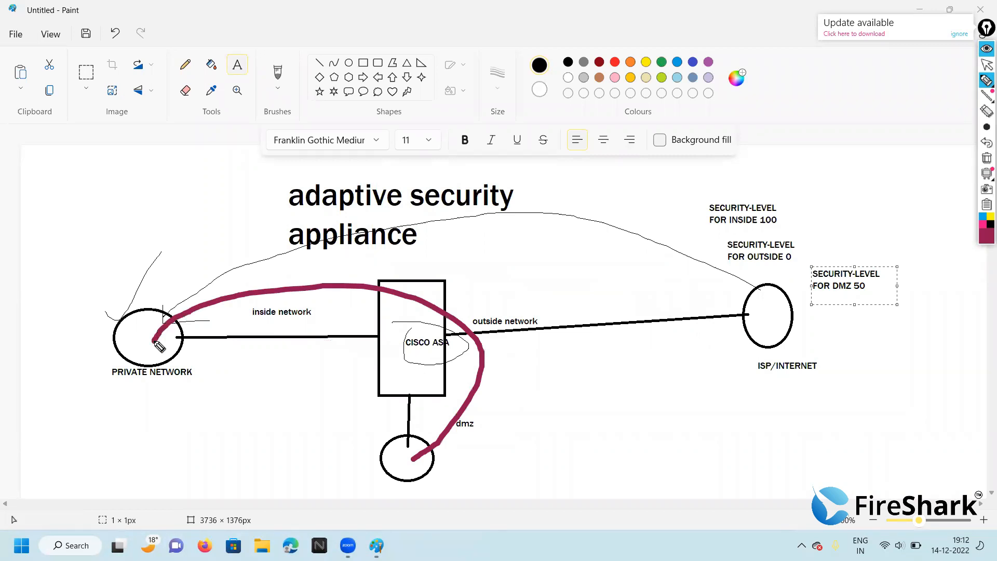
mouse_move(232, 276)
left_mouse_down()
mouse_move(213, 313)
mouse_move(234, 302)
mouse_move(252, 312)
left_mouse_up()
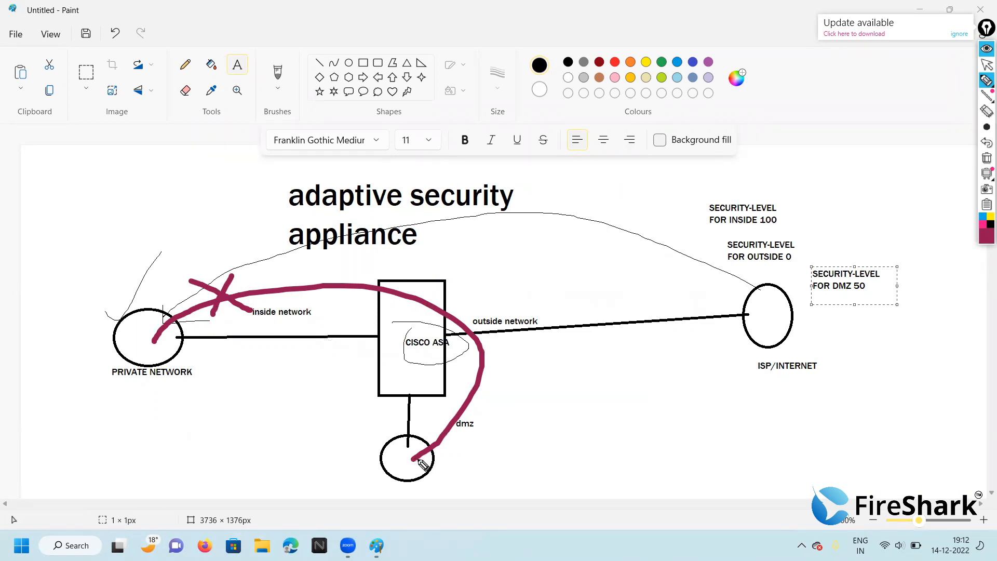
mouse_move(414, 459)
left_mouse_down()
mouse_move(590, 357)
mouse_move(743, 332)
mouse_move(729, 316)
mouse_move(753, 335)
mouse_move(724, 357)
left_mouse_up()
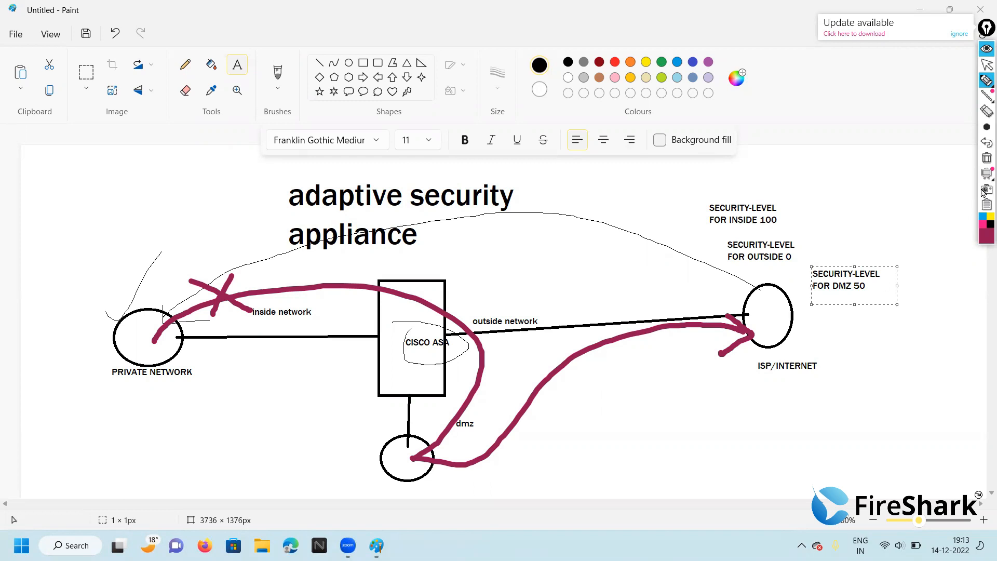
left_click(985, 159)
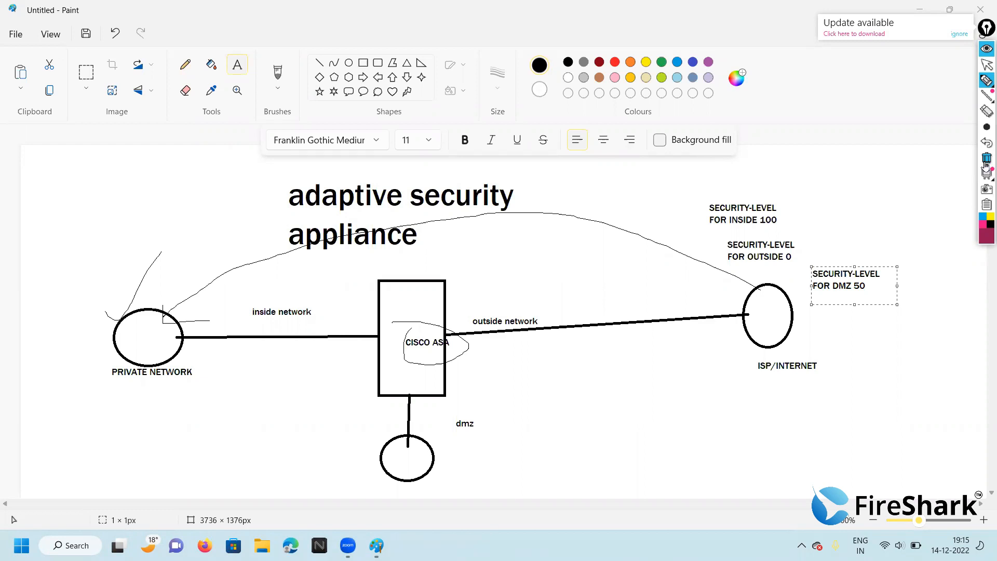
left_click(195, 8)
left_click(986, 159)
left_click(986, 64)
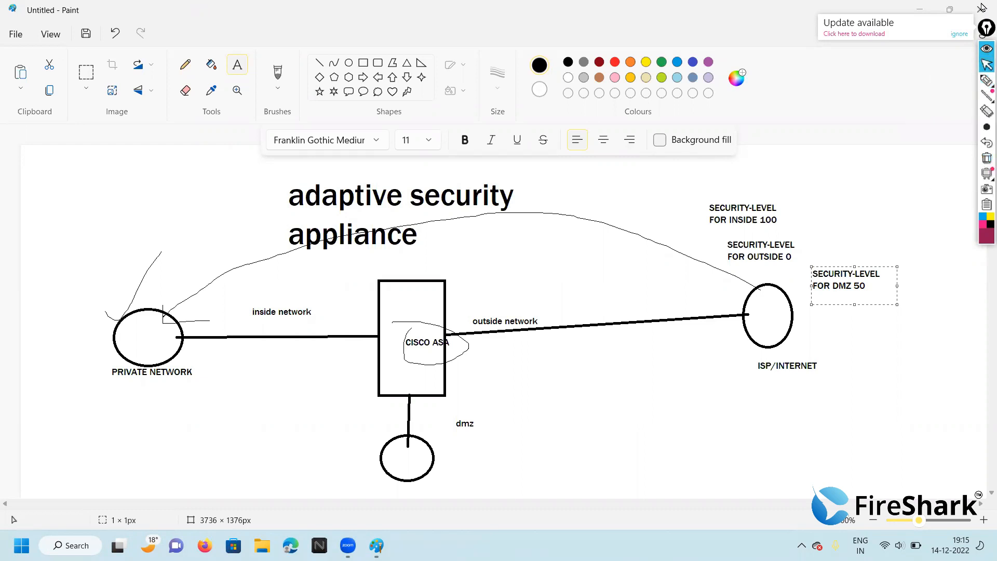
Step: Close the Paint drawing without saving it and open Cisco Packet Tracer
left_click(981, 8)
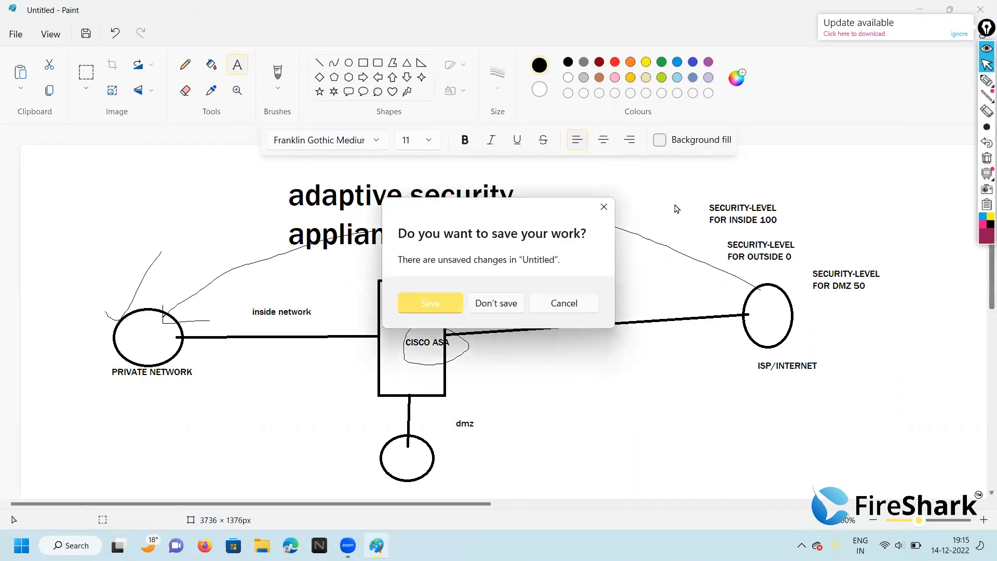
left_click(568, 303)
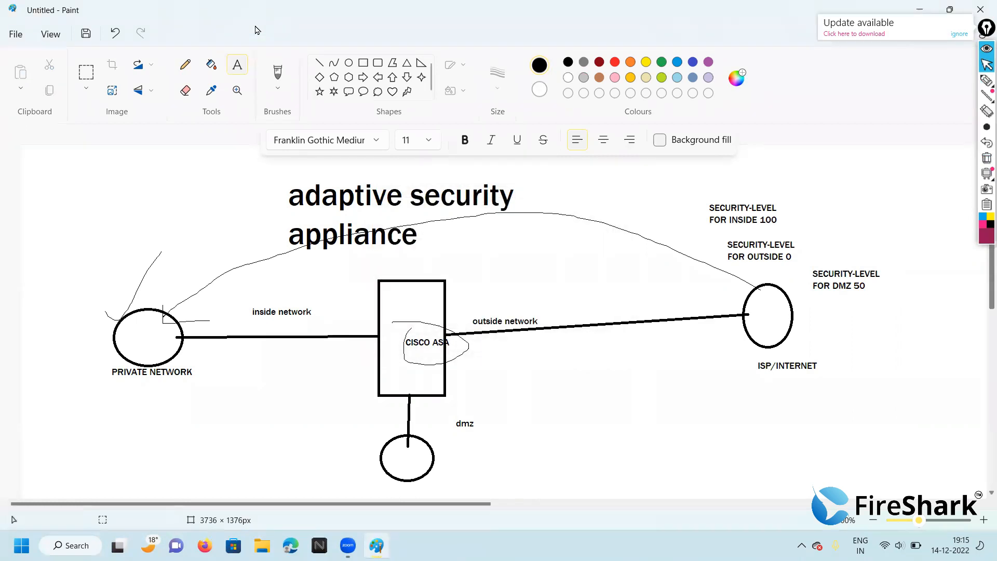
left_click(981, 7)
left_click(493, 303)
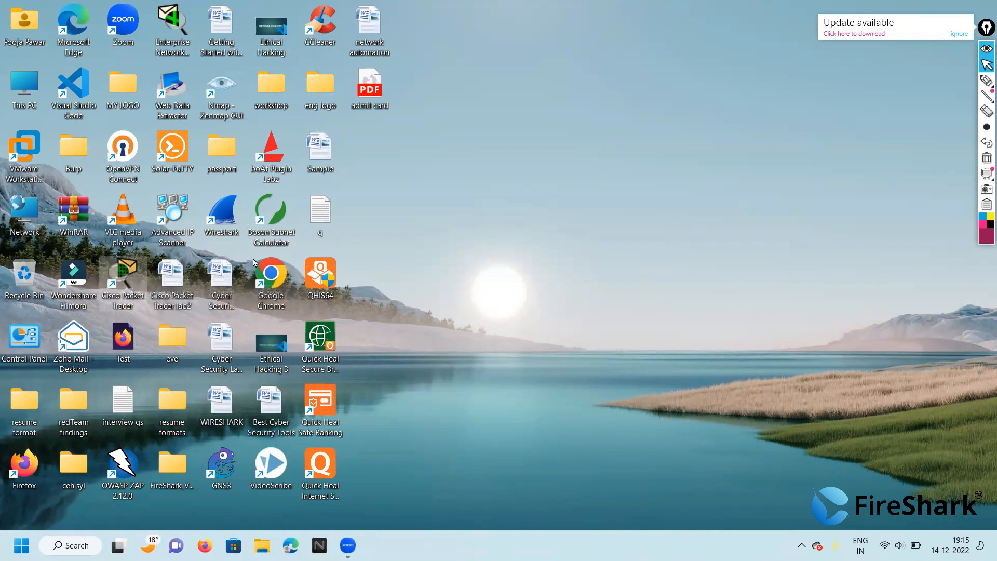
double_click(124, 286)
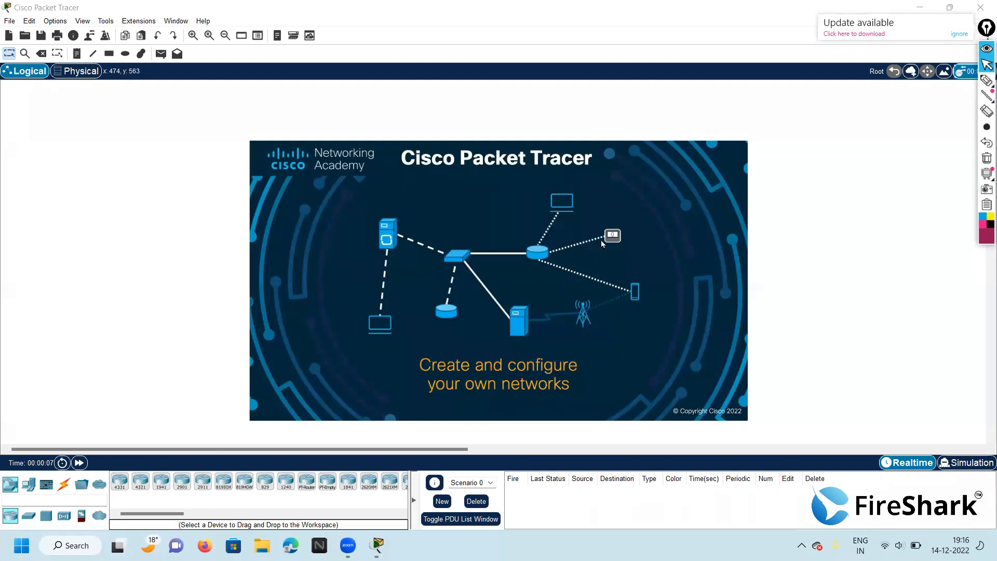
left_click(612, 233)
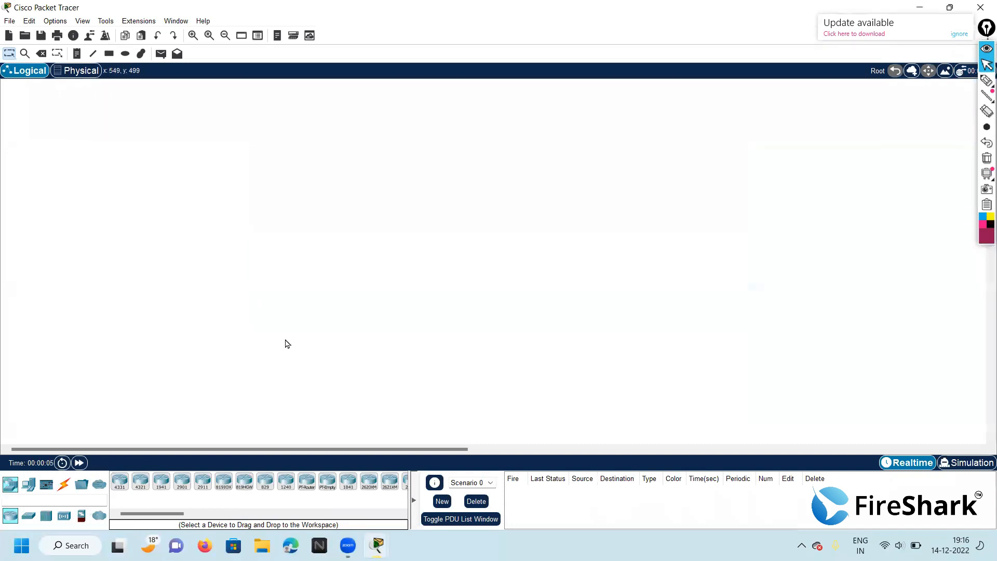
Step: Place a 5505 ASA firewall in the empty workspace and move it to the upper middle of the visible area
left_click(119, 480)
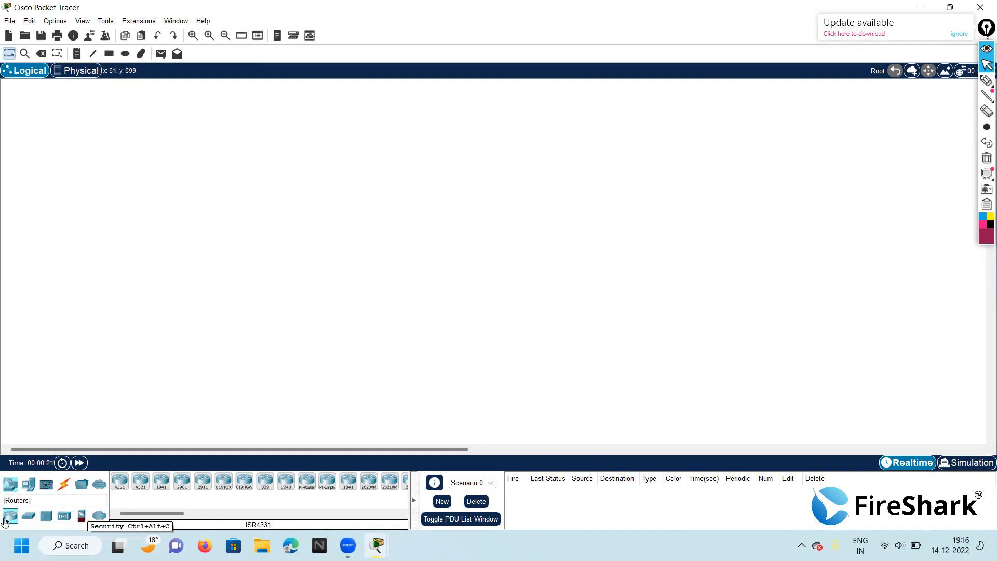
left_click(82, 517)
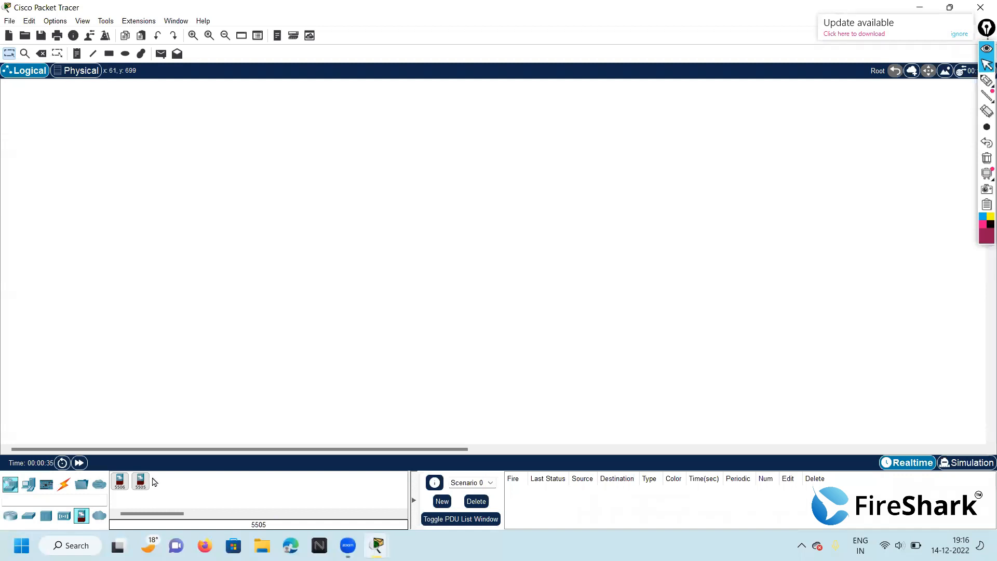
left_click(140, 480)
left_click(314, 176)
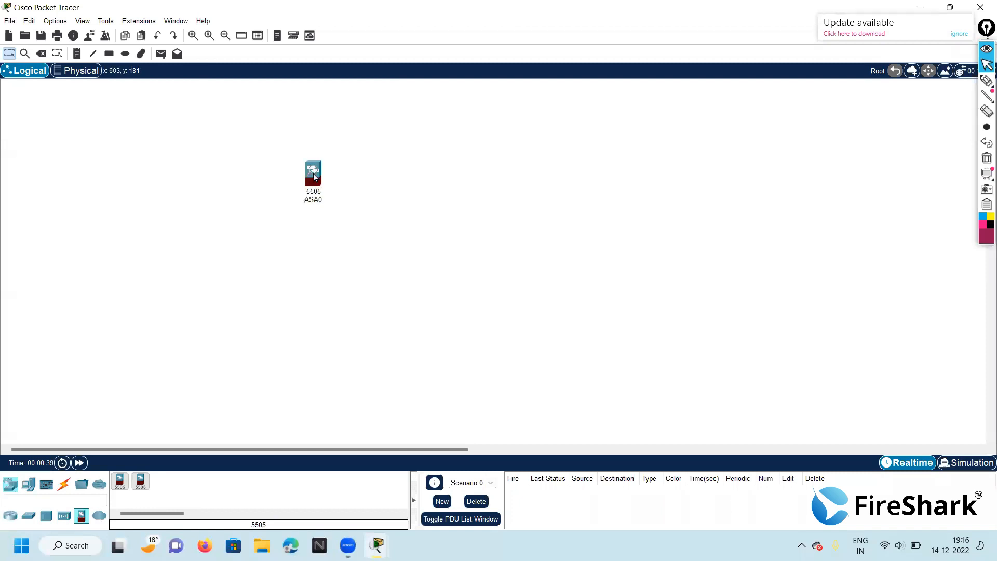
left_click(313, 176)
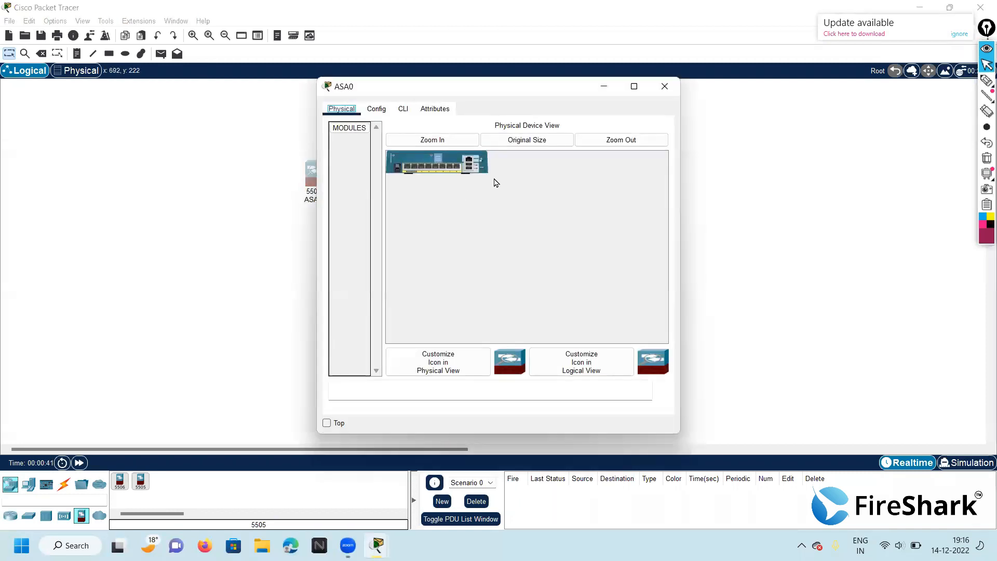
left_click(662, 94)
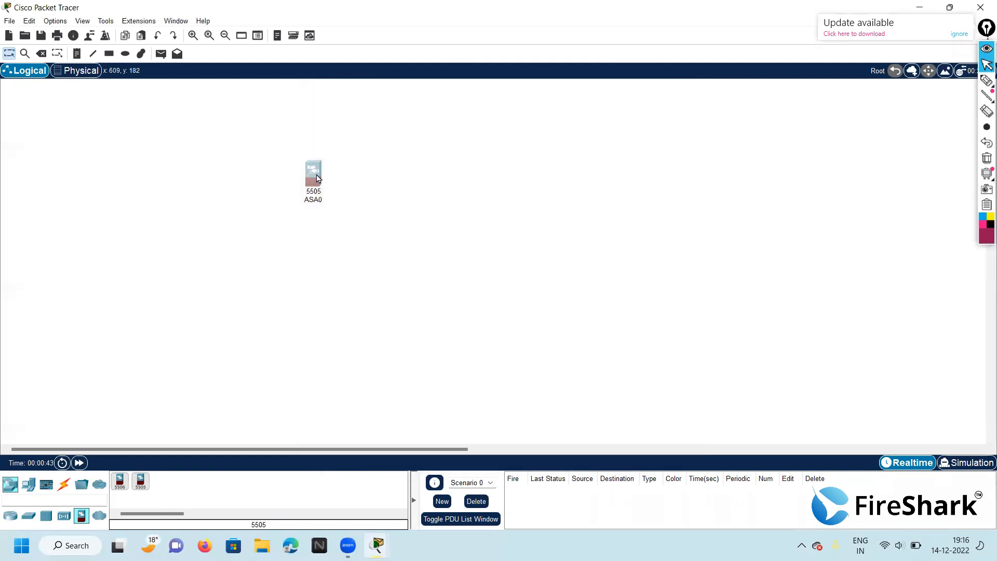
left_click_drag(315, 177, 428, 199)
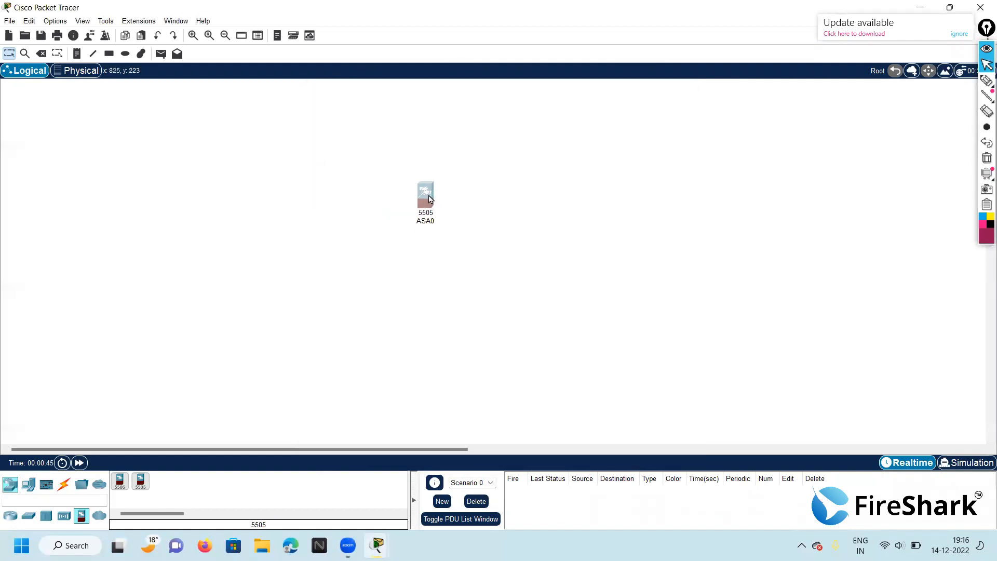
left_click(429, 198)
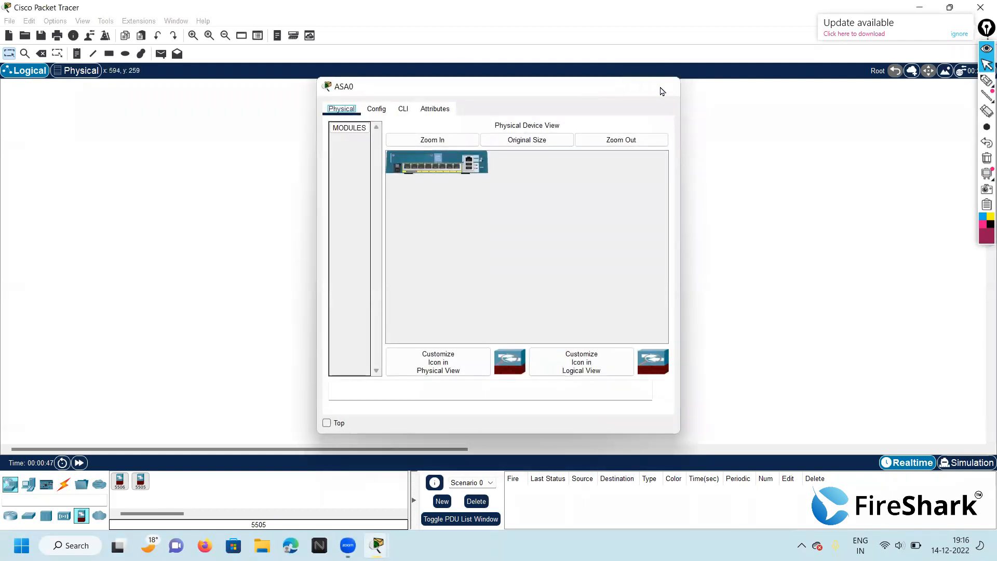
left_click(662, 92)
Step: Add two PCs on the left side of the ASA firewall, one level with it and one below
left_click(11, 488)
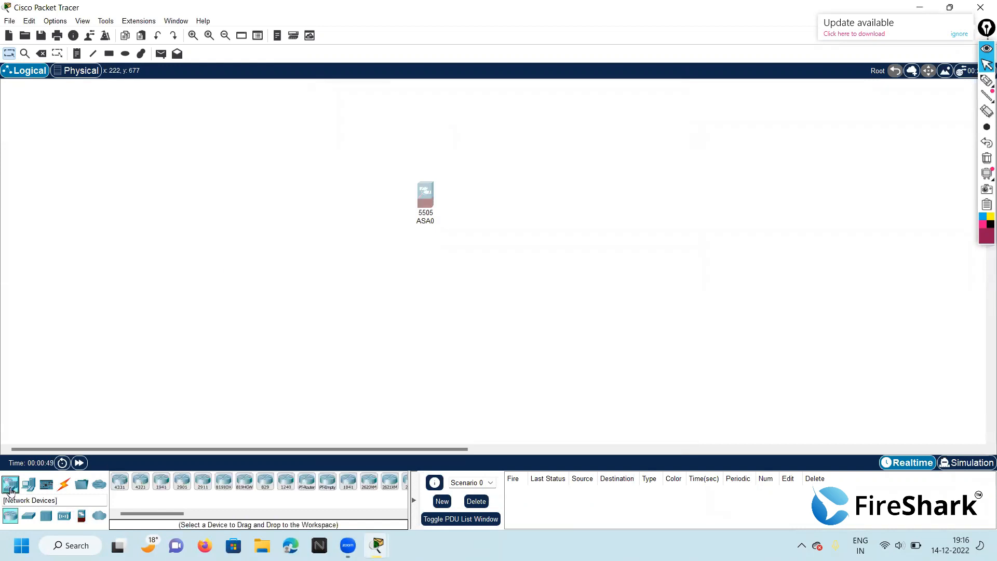
left_click(29, 484)
left_click(120, 481)
left_click(188, 192)
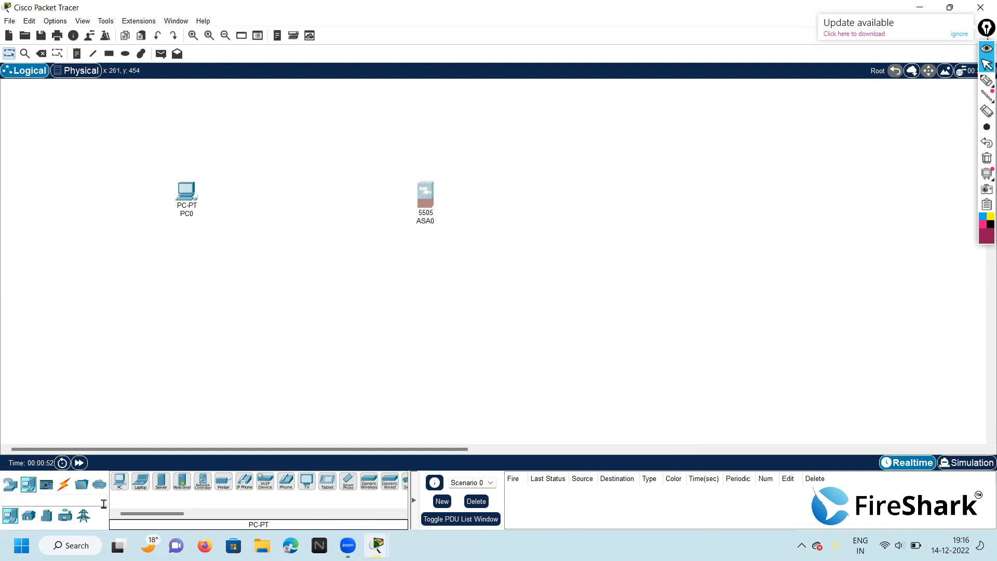
left_click(120, 481)
left_click(174, 314)
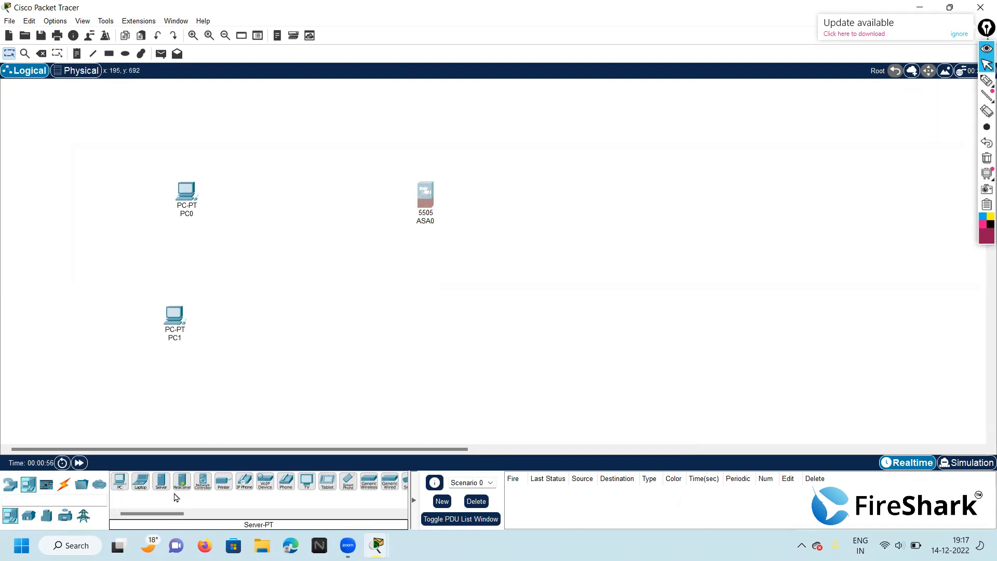
Step: Add a 2911 router to the right of the ASA firewall and a Server-PT server beyond the router
left_click(11, 482)
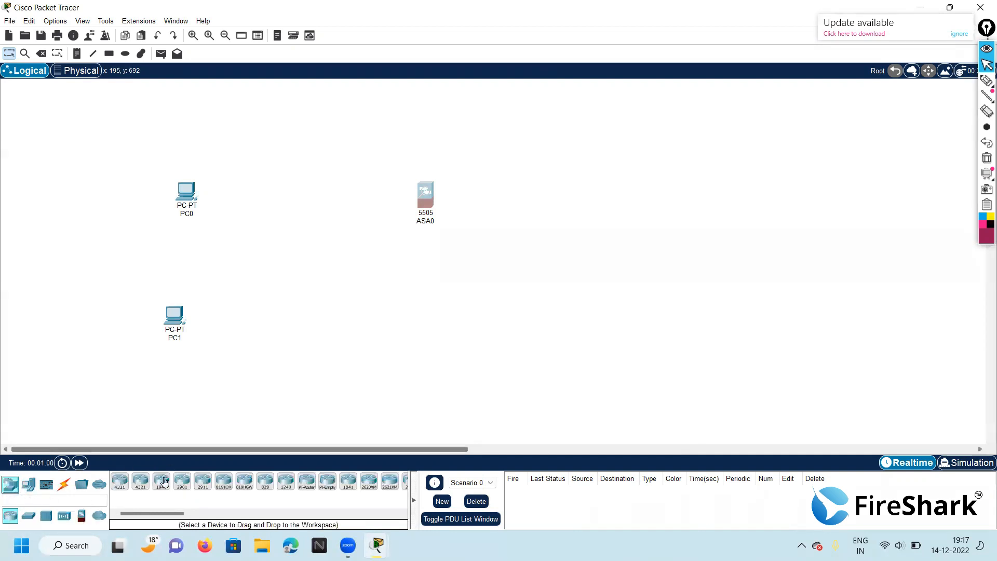
left_click(205, 481)
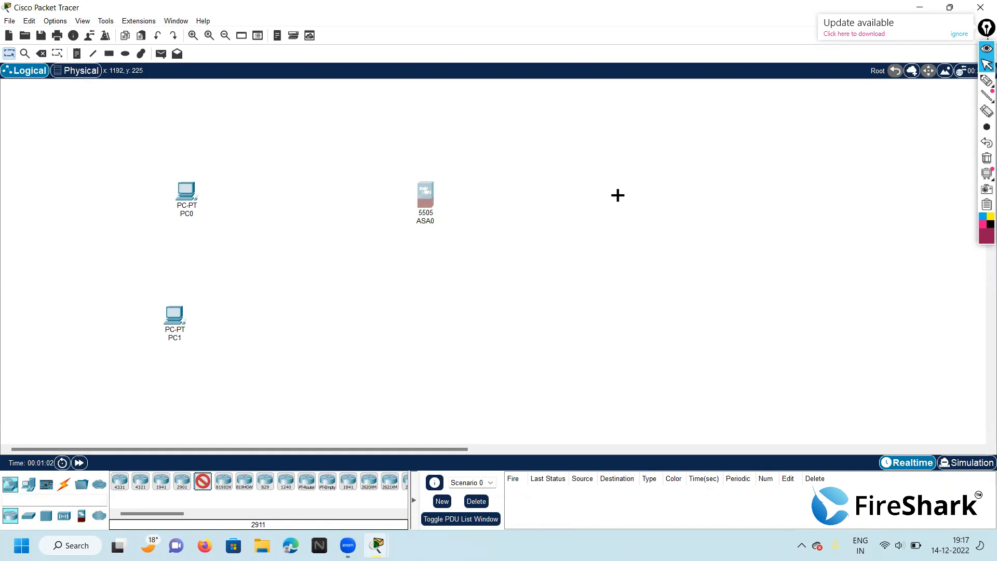
left_click(617, 195)
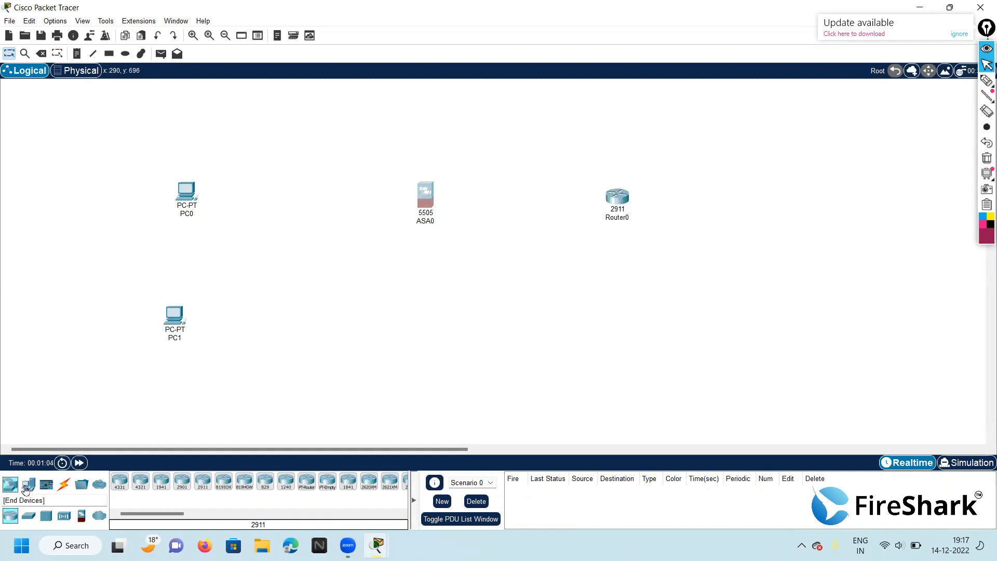
left_click(25, 488)
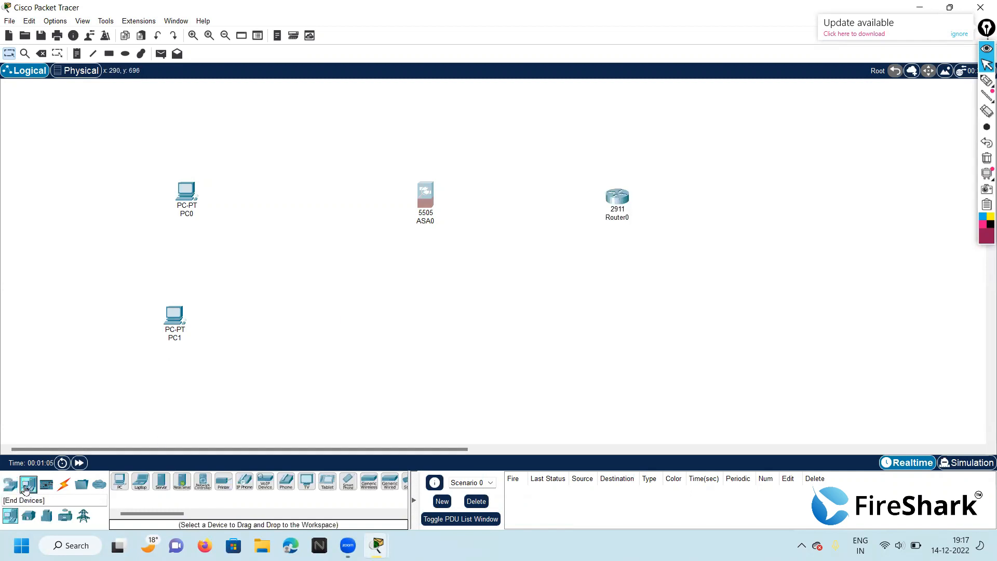
left_click(163, 482)
left_click(796, 198)
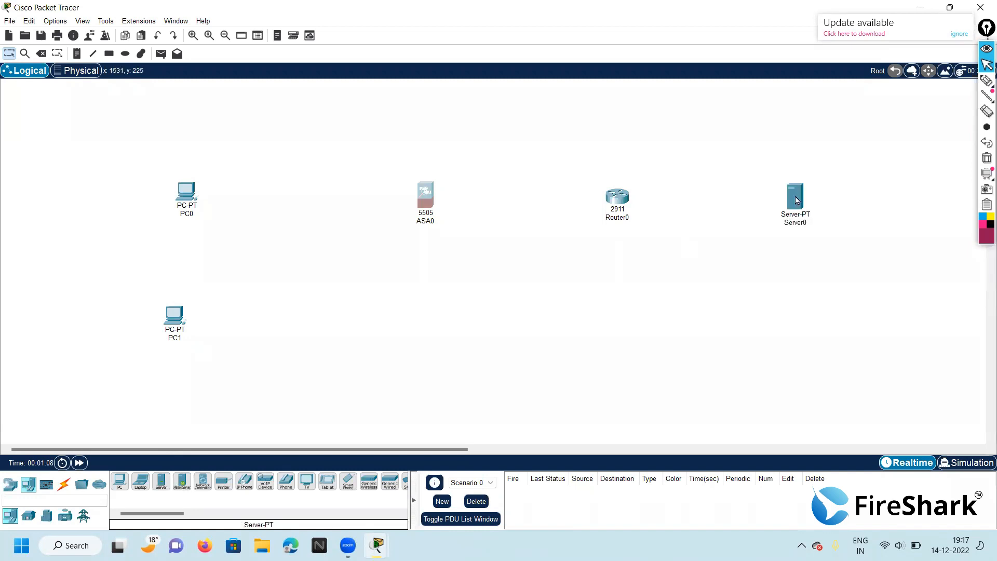
Step: Move PC1 up closer beneath PC0 and connect both PCs to the ASA firewall with automatically chosen cables
left_click_drag(175, 320, 188, 279)
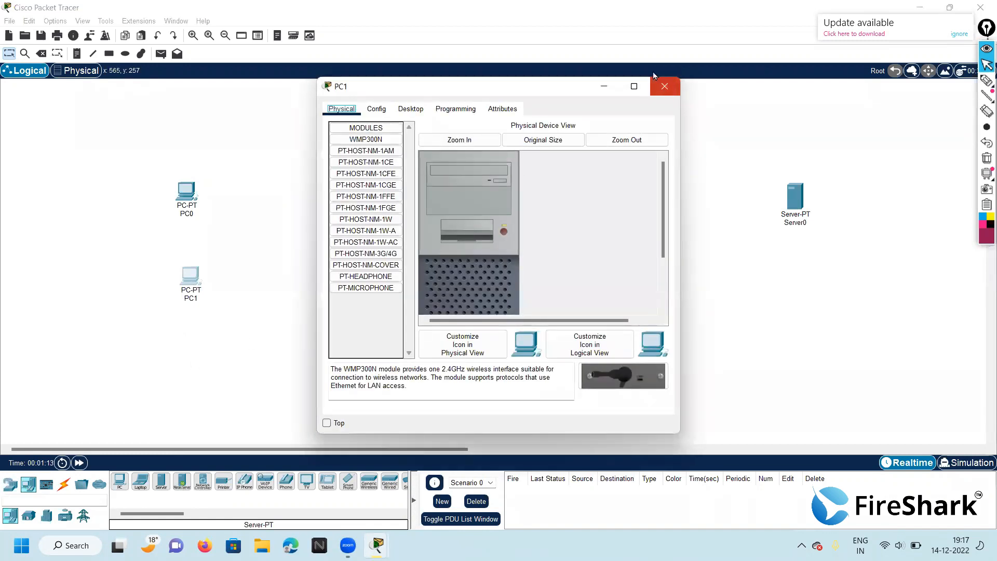
left_click(655, 81)
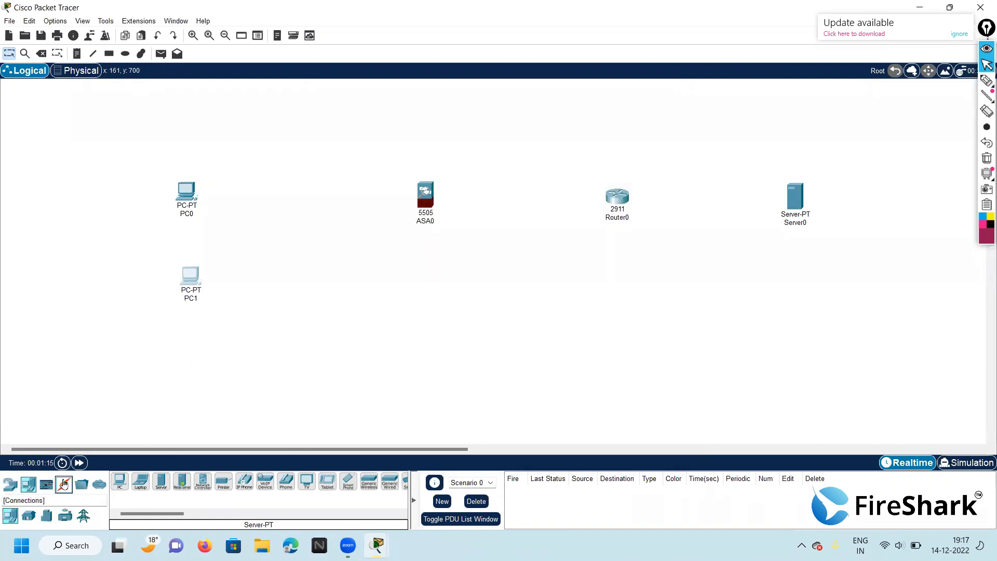
left_click(64, 484)
left_click(119, 486)
left_click(186, 192)
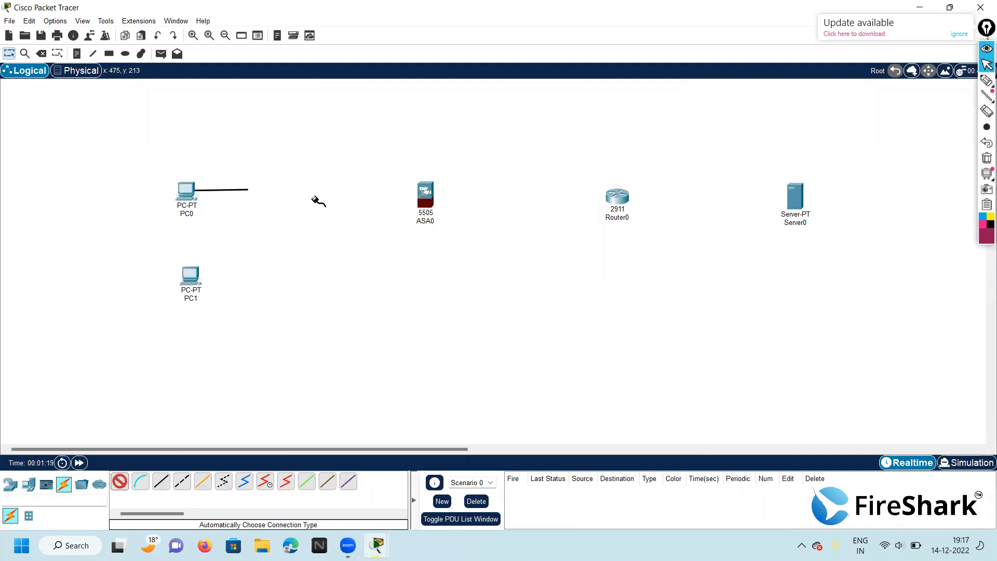
left_click(425, 194)
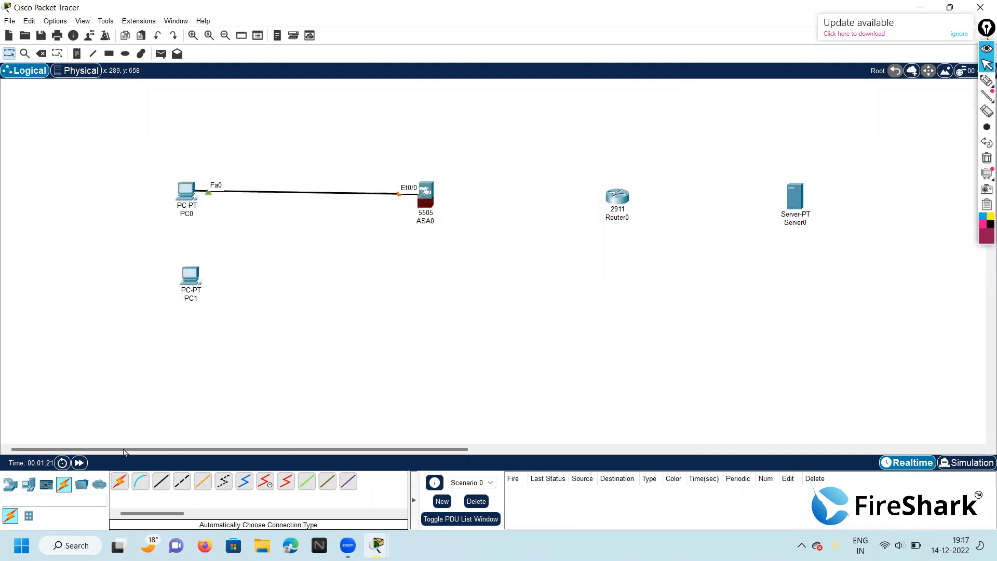
left_click(119, 481)
left_click(188, 281)
left_click(425, 206)
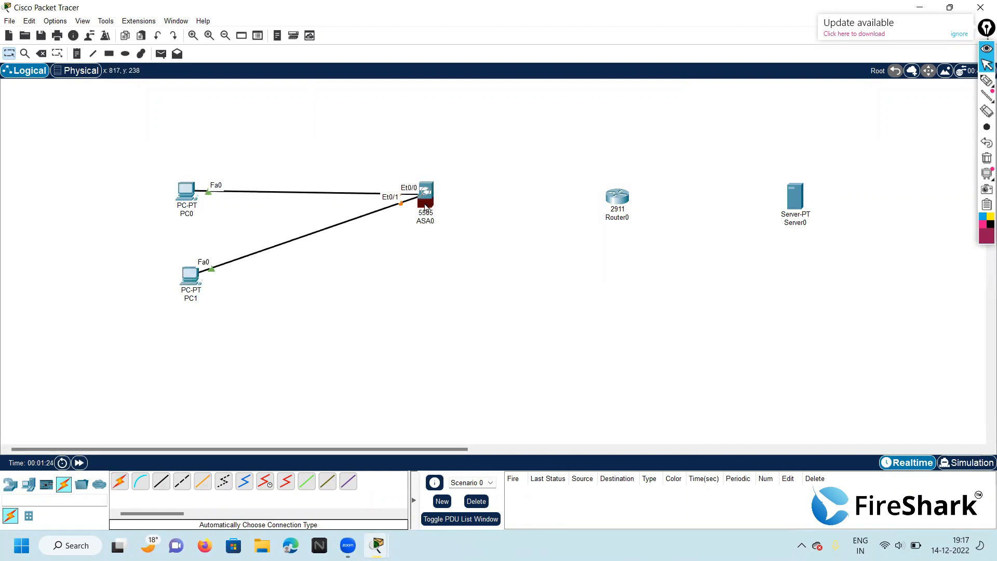
Step: Connect the ASA firewall to the 2911 router with an automatically chosen cable
left_click(119, 481)
left_click(427, 194)
left_click(617, 201)
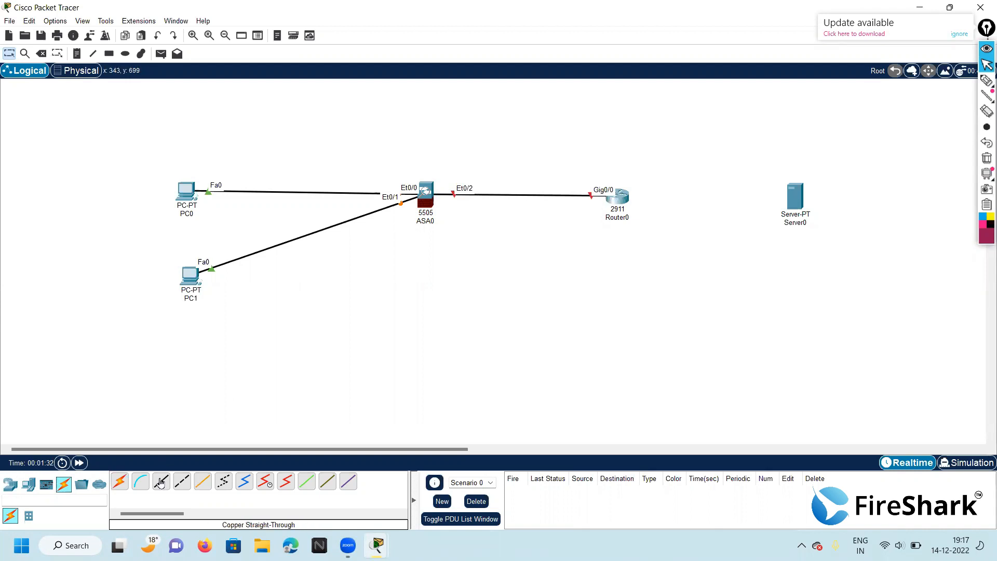
Step: Connect the router's Gig0/1 port to the server's FastEthernet0 port with a copper cross-over cable
left_click(182, 482)
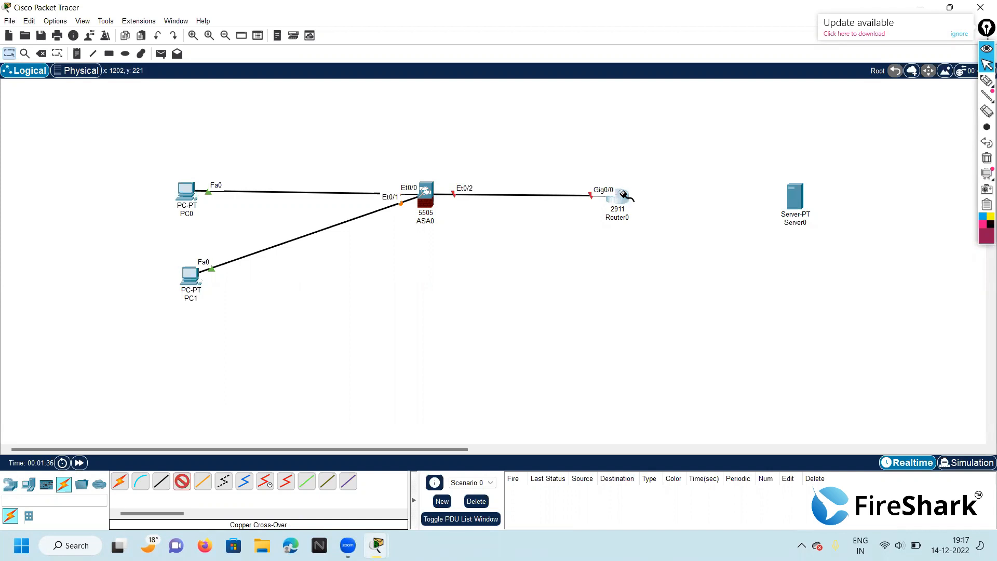
left_click(622, 193)
left_click(676, 227)
left_click(799, 194)
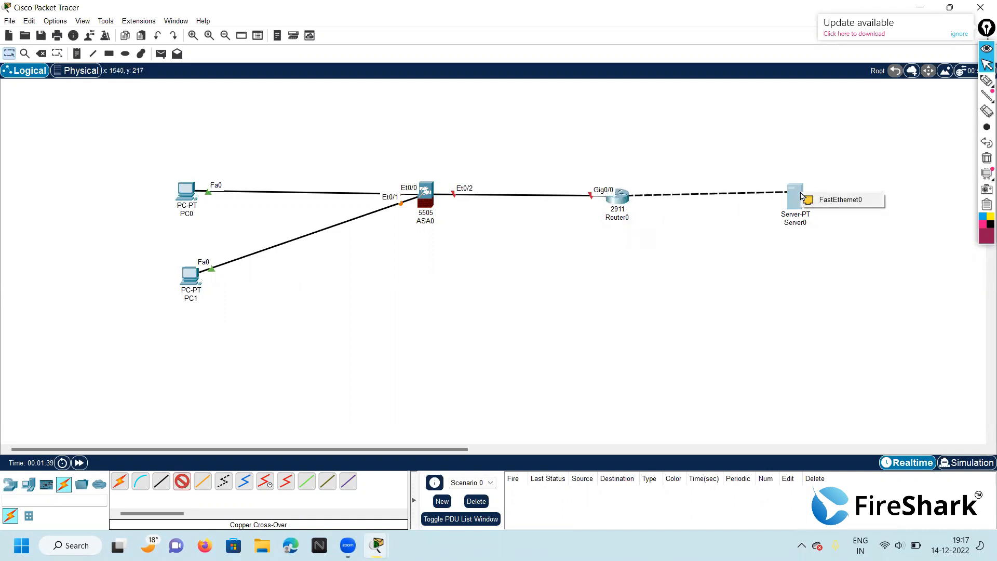
left_click(826, 200)
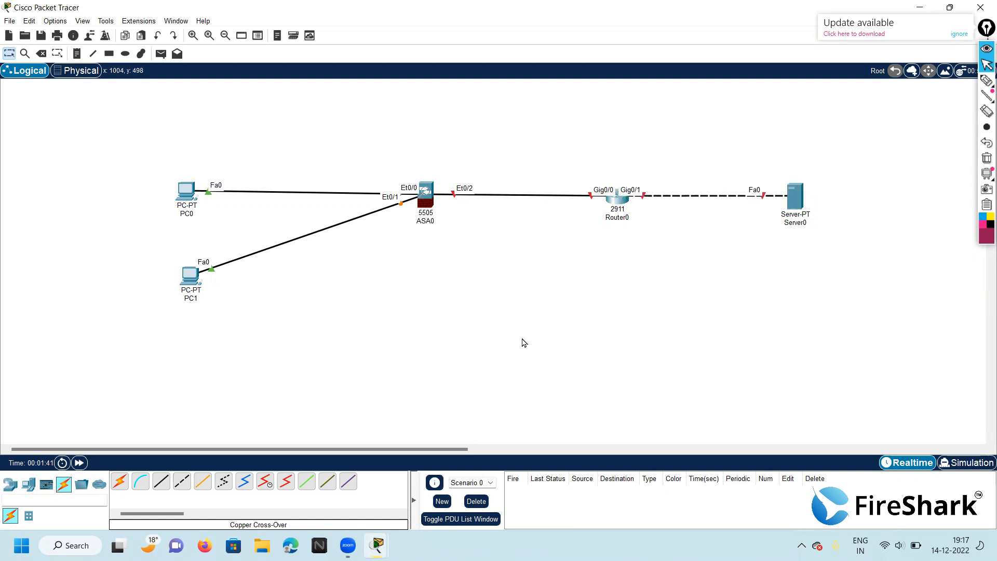
Step: Nudge PC1 slightly upward and add the labels INSIDE NETWORK above the PC link and OUTSIDE above the ASA-to-router link
left_click_drag(189, 272, 184, 265)
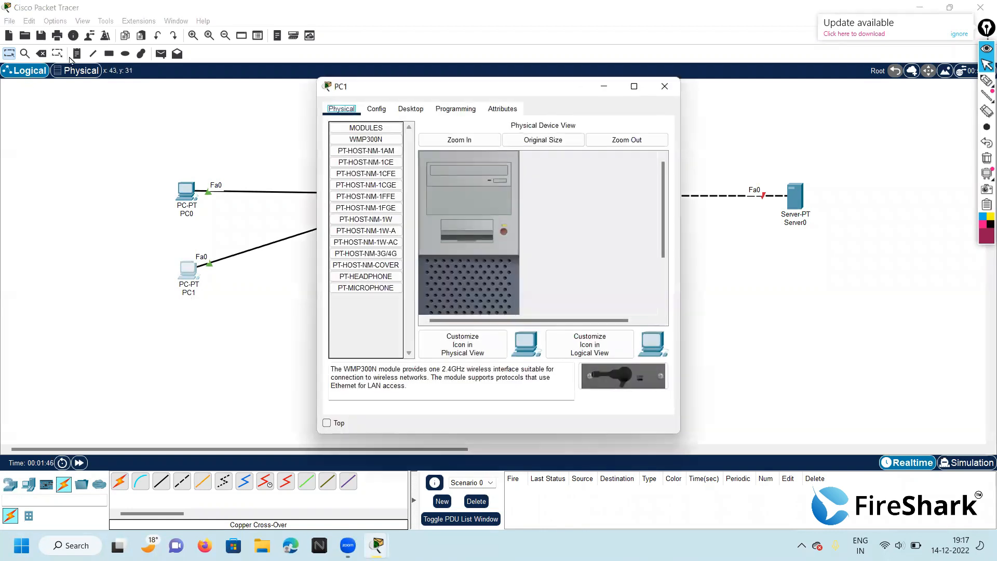
left_click(664, 86)
left_click(77, 54)
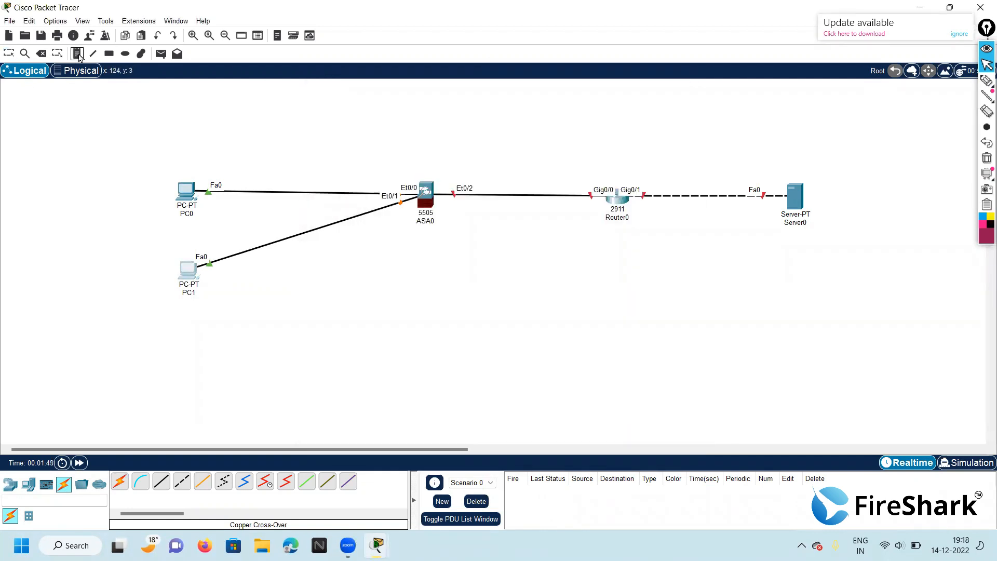
left_click(263, 154)
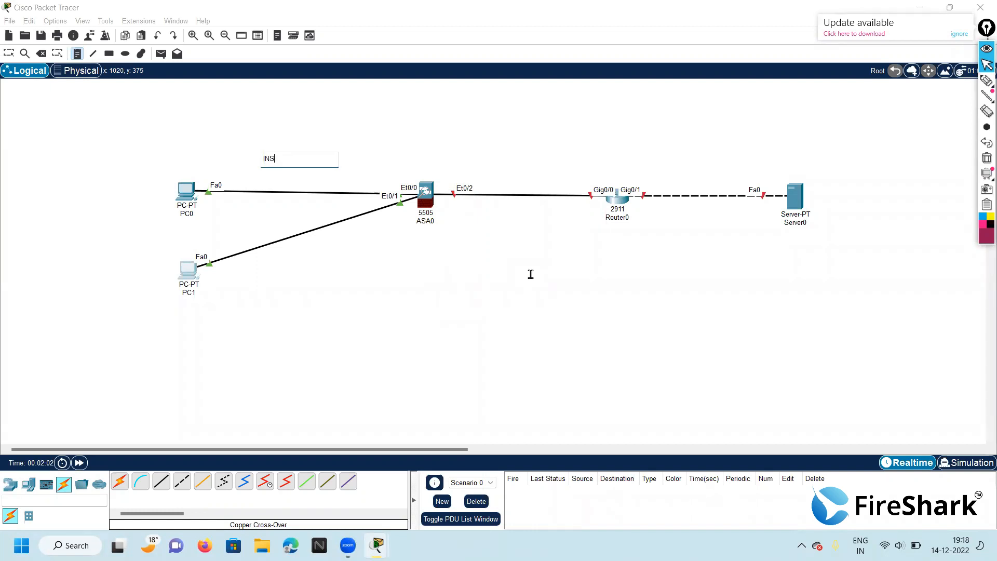
type("DE NETWORK")
left_click(466, 164)
type("O")
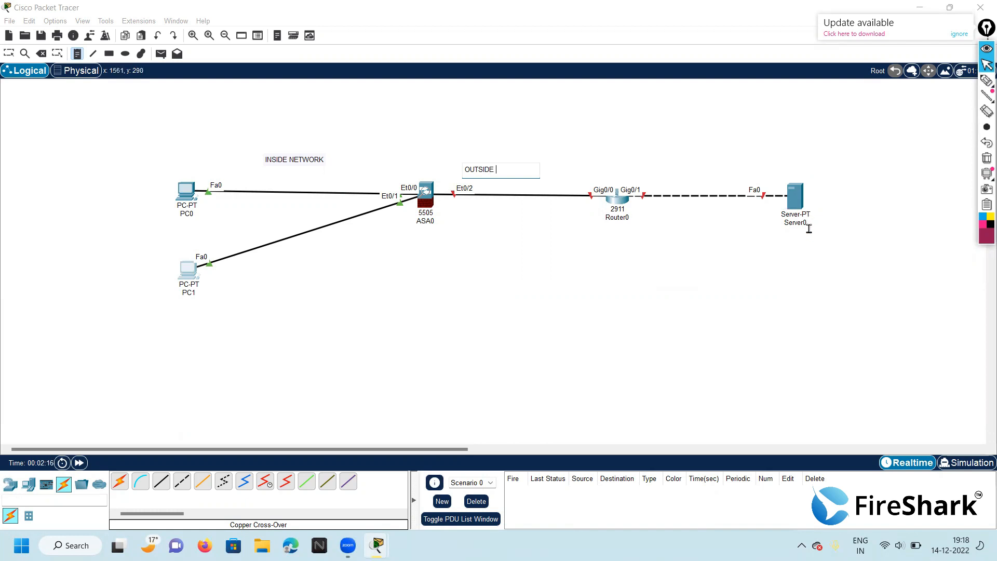
Step: Add the note "DNS SERVER= fireshark.in" below the server
left_click(793, 238)
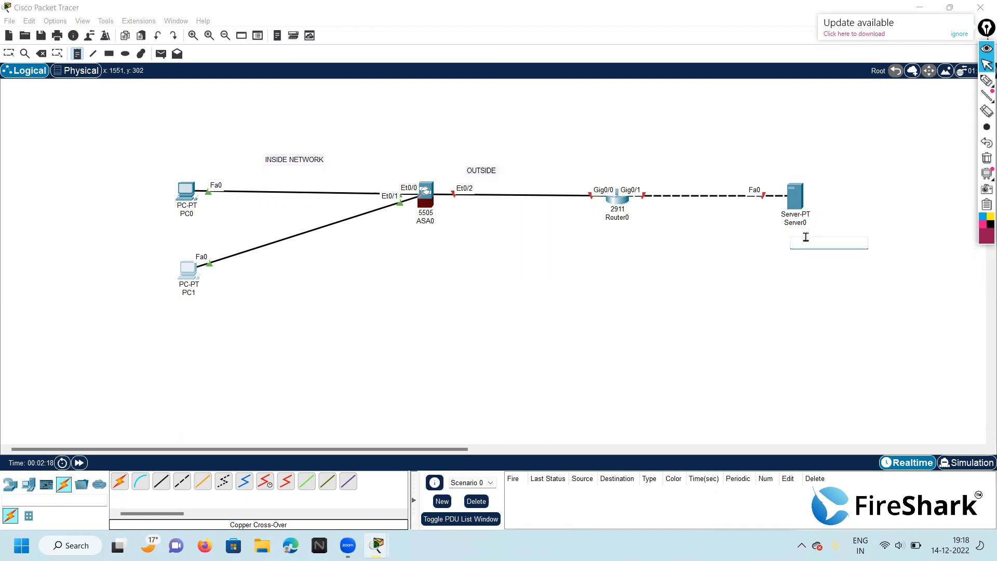
type("DNS SERVER")
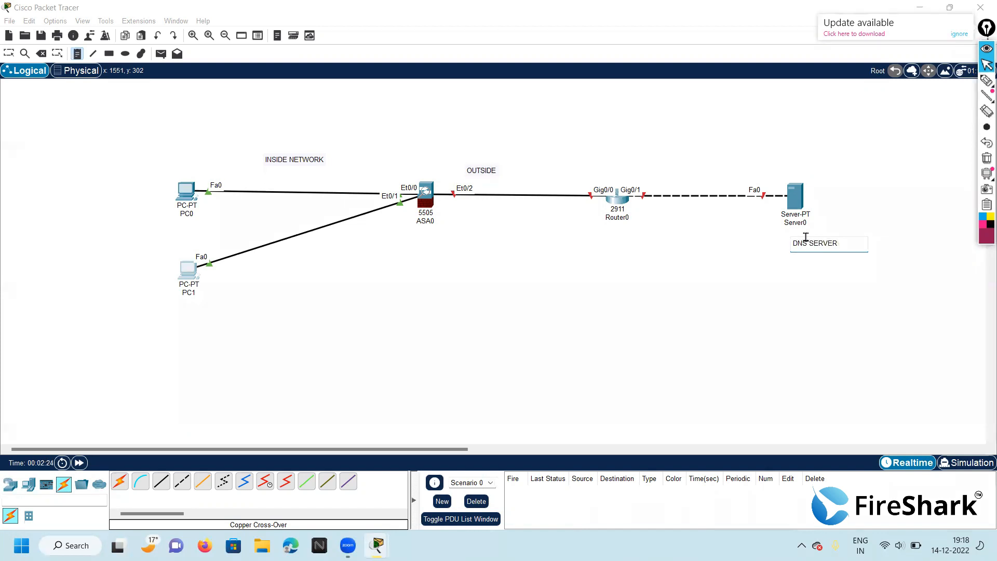
type("=")
key("Caps_Lock")
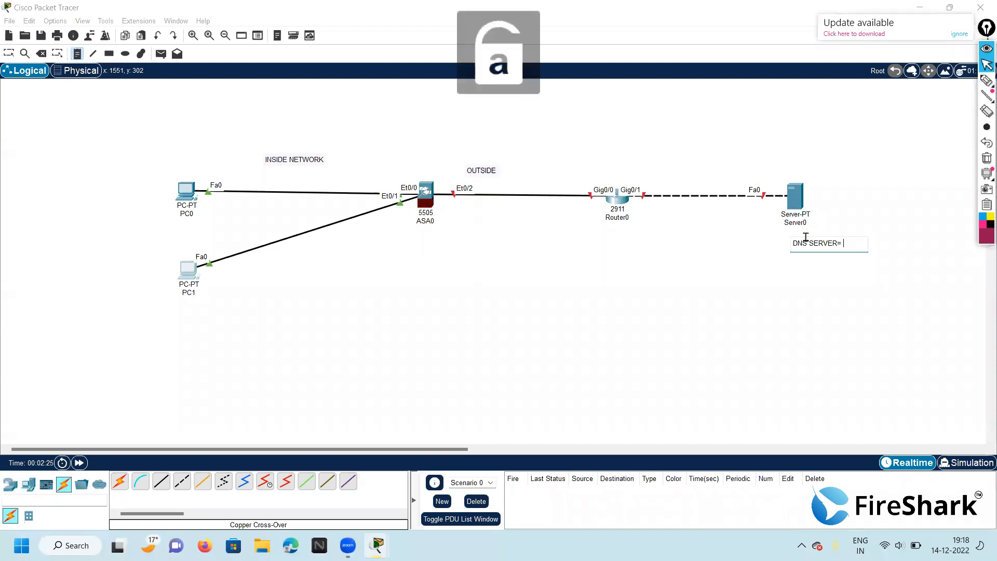
type("fireshark.in")
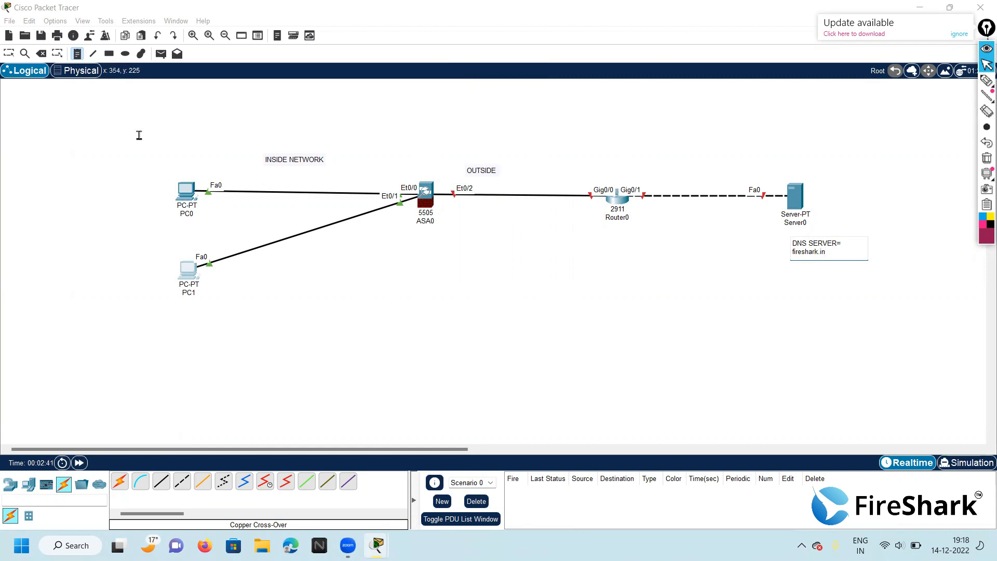
Step: Add the note "ISP" below the 2911 router
left_click(606, 237)
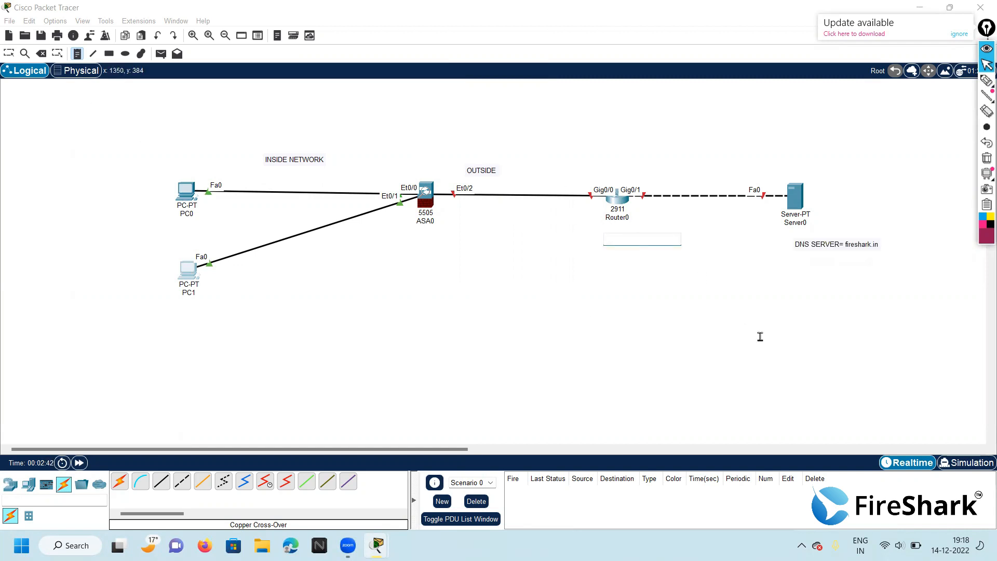
type("i")
key("BackSpace")
key("Caps_Lock")
type("ISP")
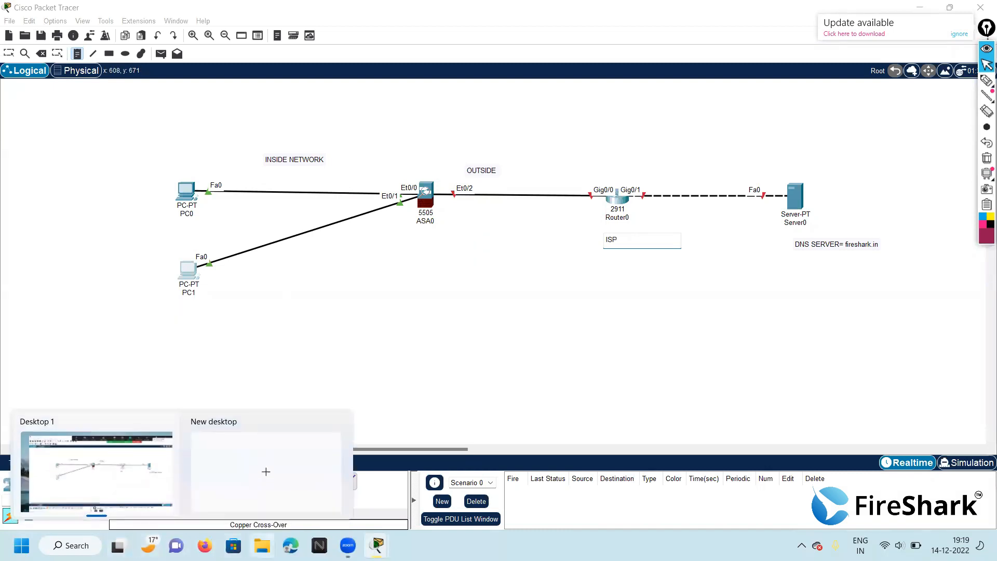
Step: Switch to File Explorer
left_click(263, 546)
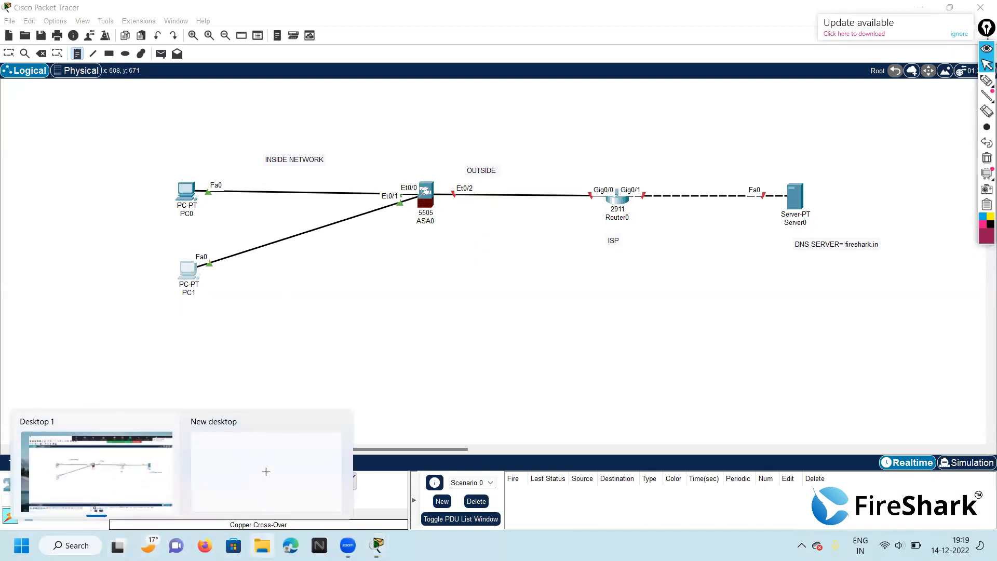
left_click(377, 546)
left_click(262, 546)
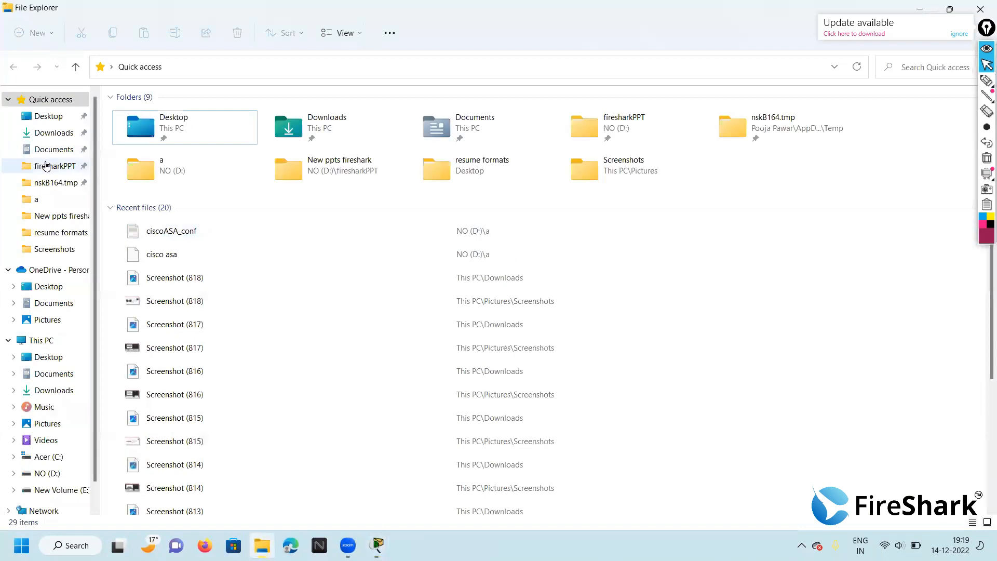
Step: Look through the New ppts fireshark folder inside firesharkPPT for the ASA configuration notes
left_click(47, 166)
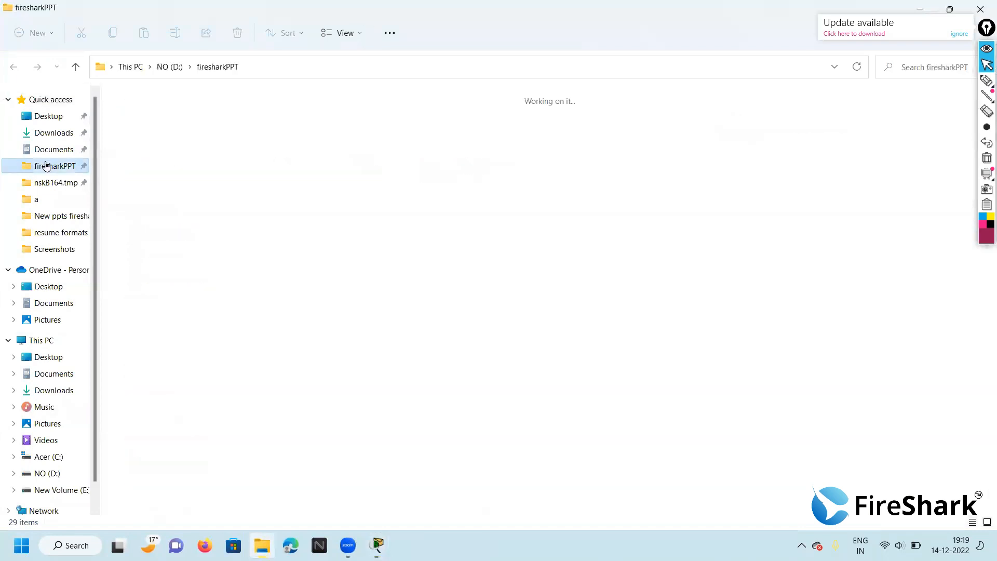
double_click(181, 162)
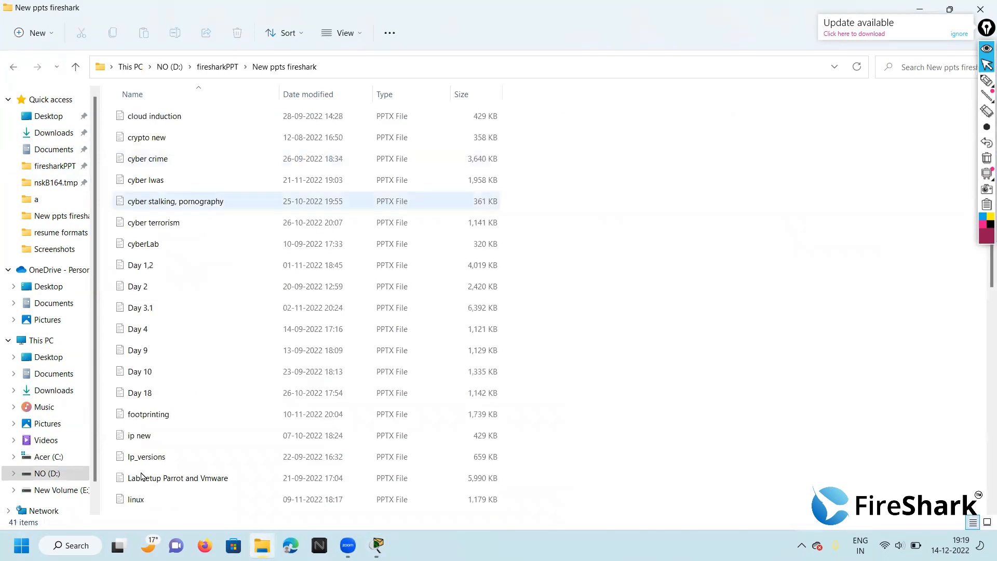
left_click(237, 306)
left_click(170, 158)
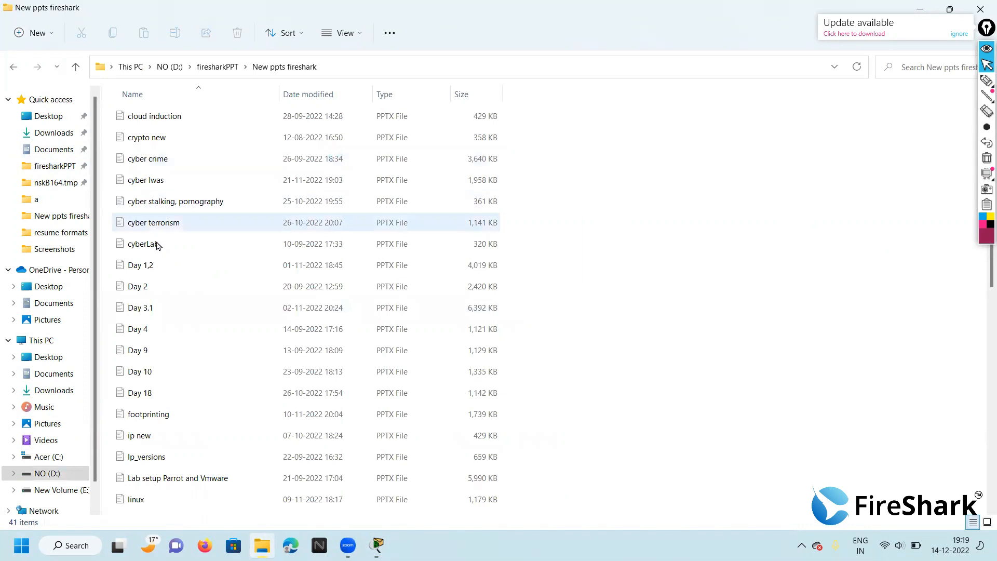
Step: Open the ciscoASA_conf text file from folder a on drive D: in Notepad
left_click(52, 473)
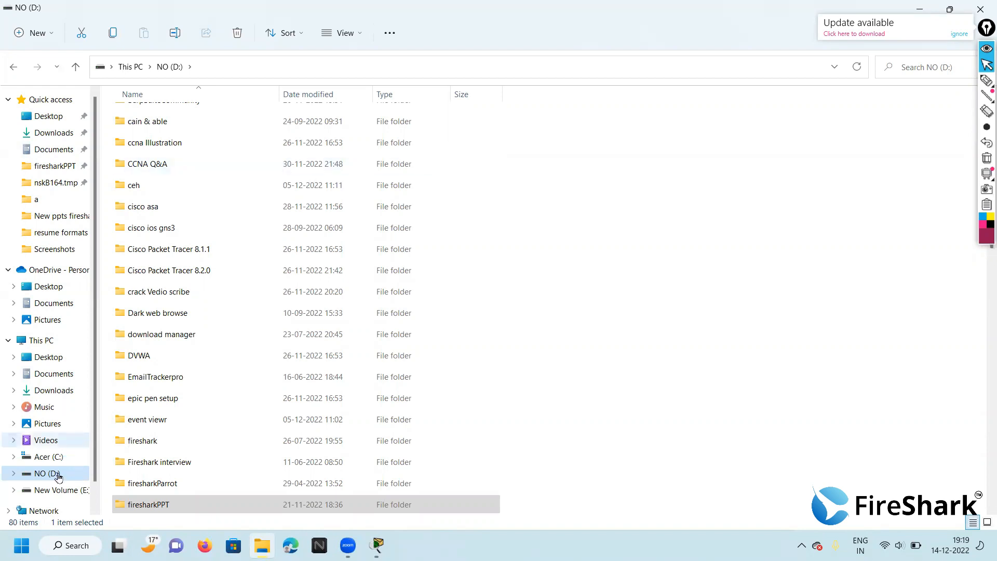
mouse_move(57, 478)
left_mouse_down()
mouse_move(85, 373)
mouse_move(89, 420)
mouse_move(59, 469)
left_mouse_up()
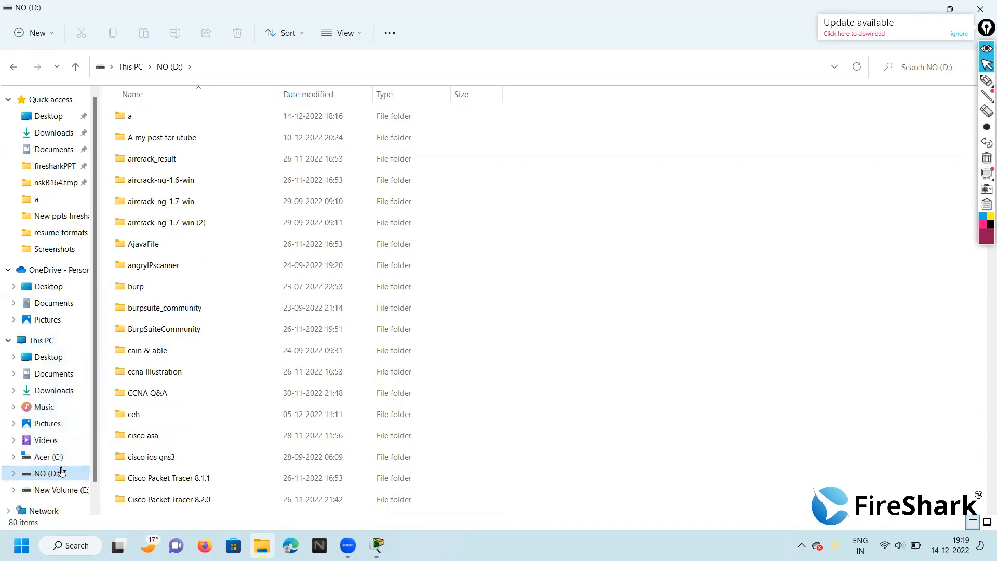
double_click(204, 119)
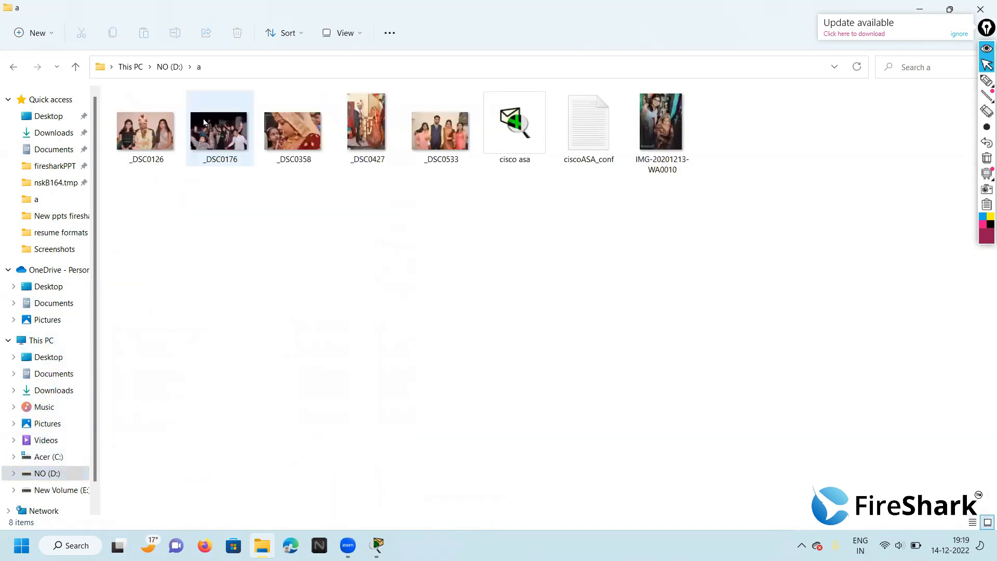
left_click(70, 71)
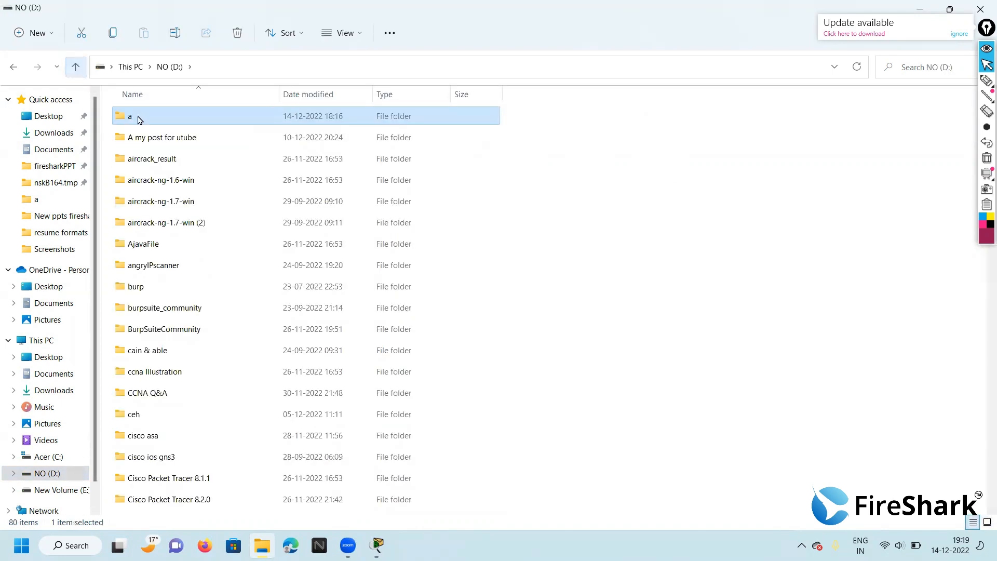
double_click(140, 117)
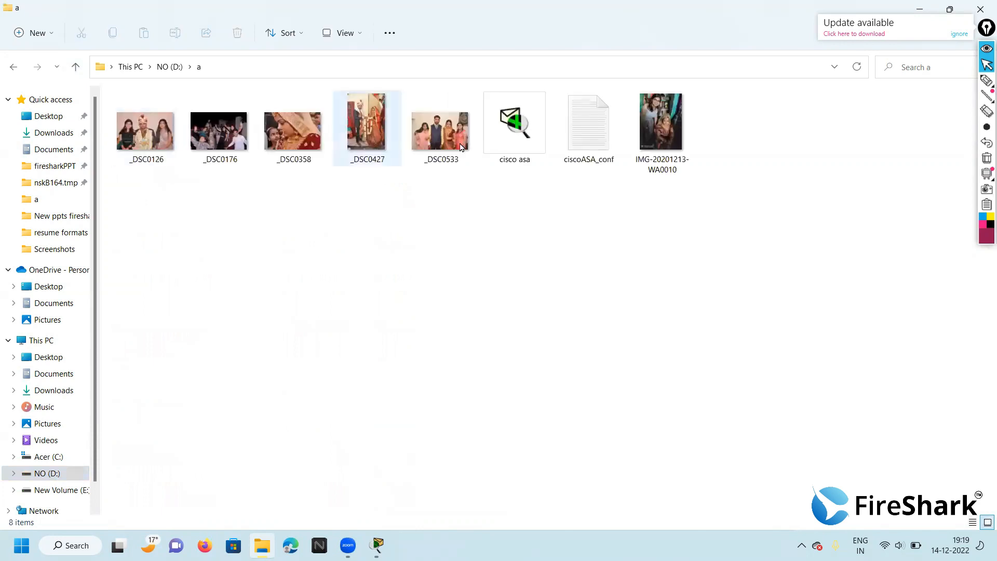
left_click(608, 134)
double_click(607, 135)
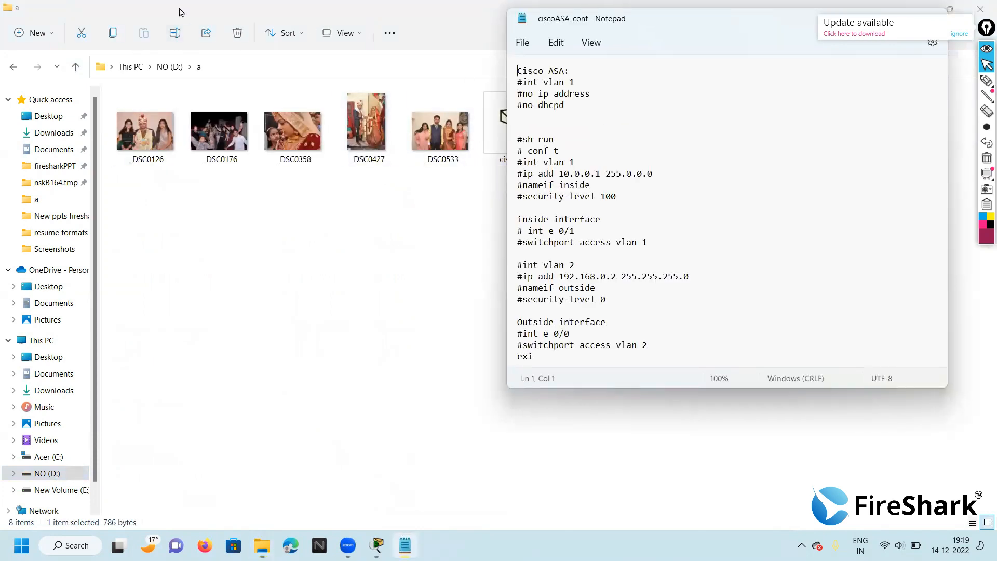
Step: Return to Packet Tracer and bring the ciscoASA_conf notes in front of the topology, moving the Notepad window slightly lower
left_click(58, 117)
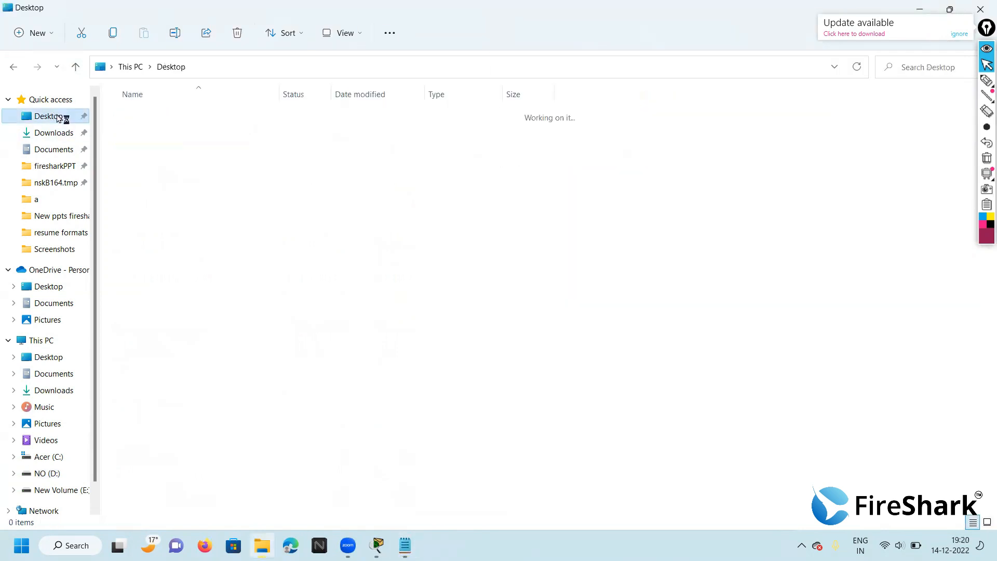
double_click(192, 16)
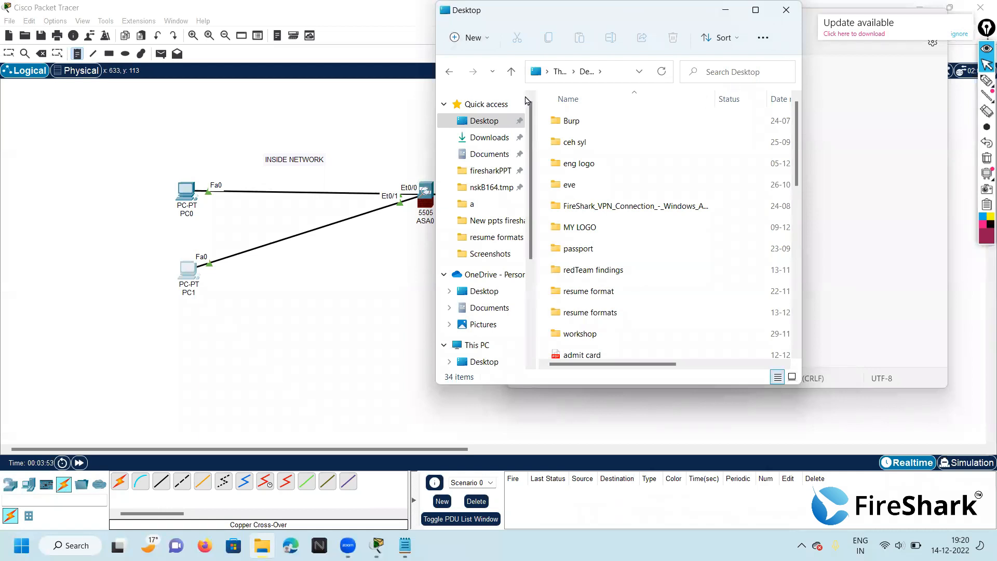
left_click(300, 112)
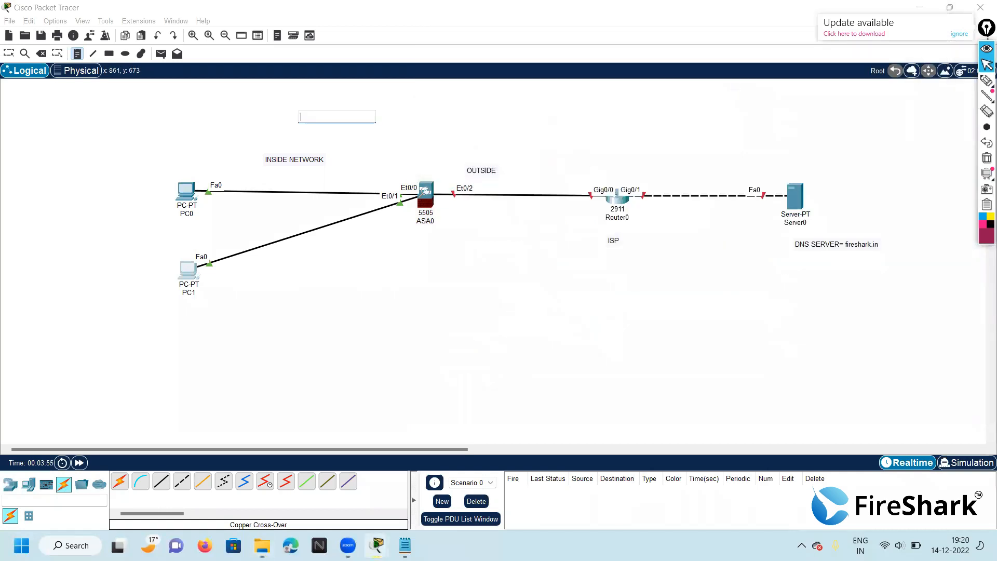
left_click(405, 545)
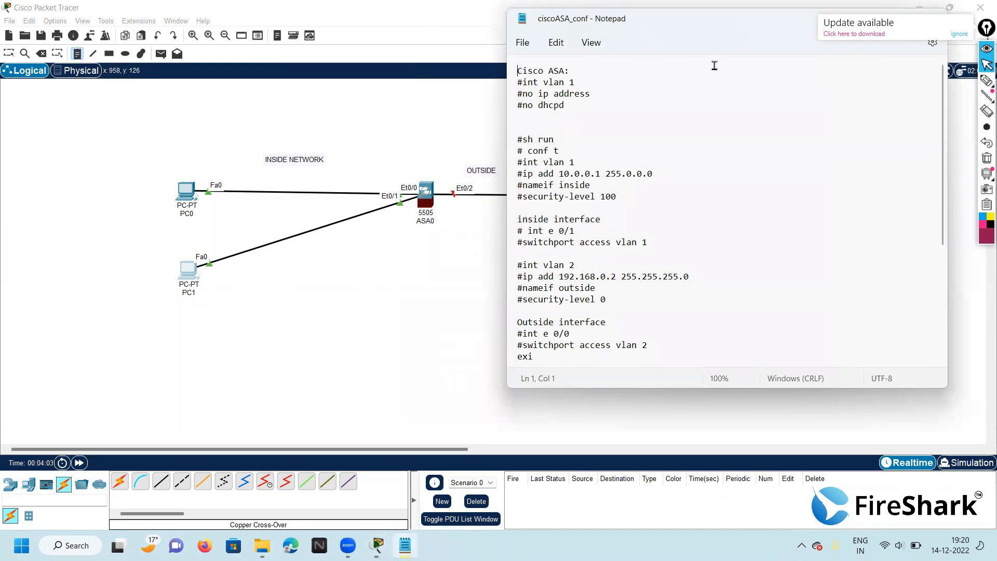
left_click_drag(733, 32, 745, 115)
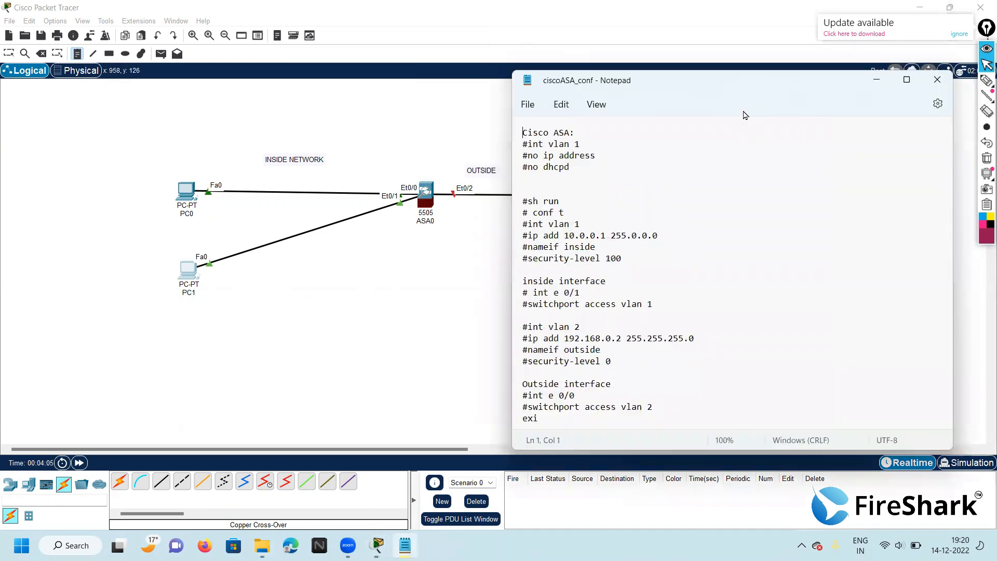
Step: Move the ciscoASA_conf Notepad window slightly up and look through the ASA configuration commands
left_click_drag(716, 80, 691, 64)
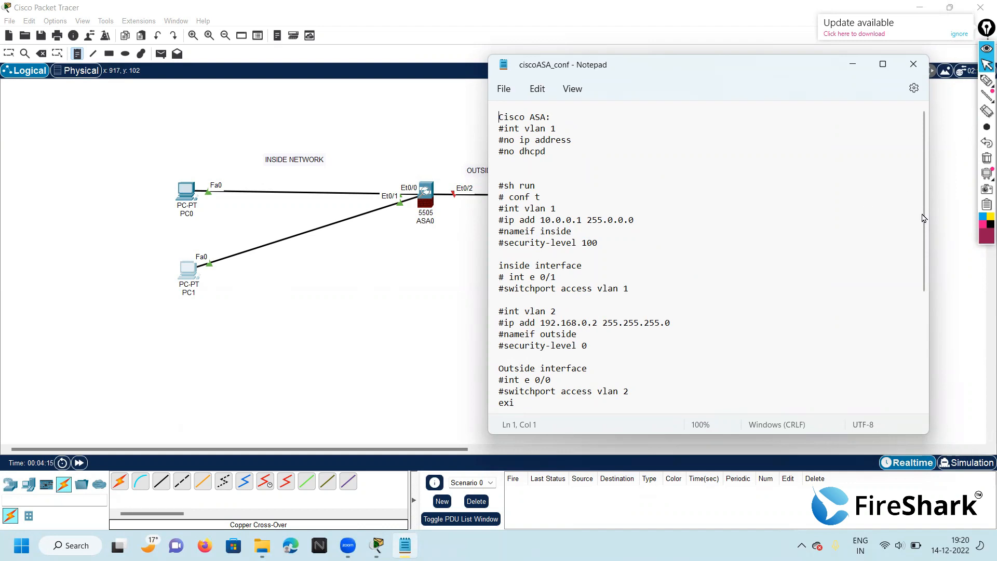
scroll(915, 275, "down", 1)
left_click_drag(913, 273, 918, 127)
Step: Return to the Packet Tracer topology, switch back to the Select tool and open the command line interface of ASA0
left_click(276, 335)
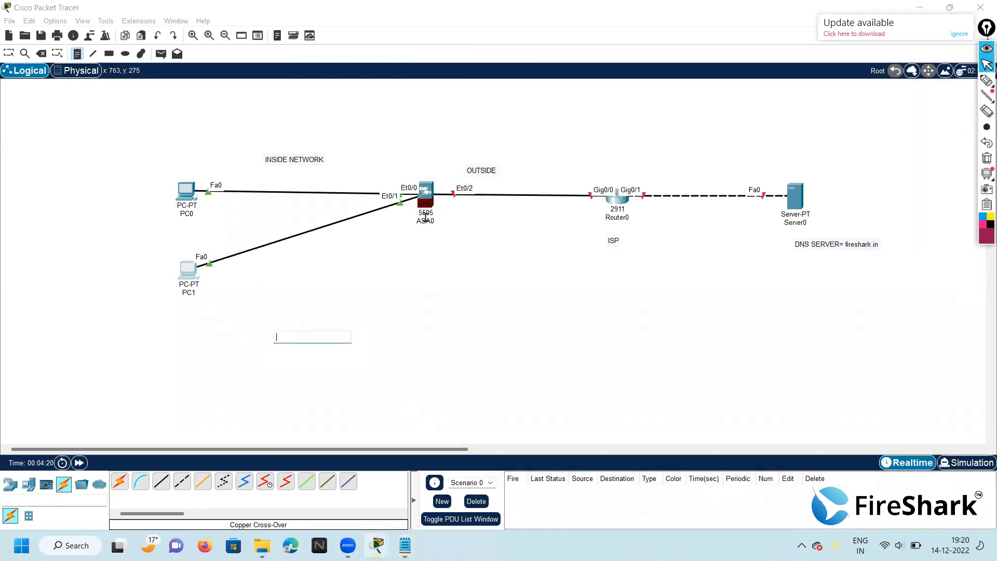
left_click(9, 54)
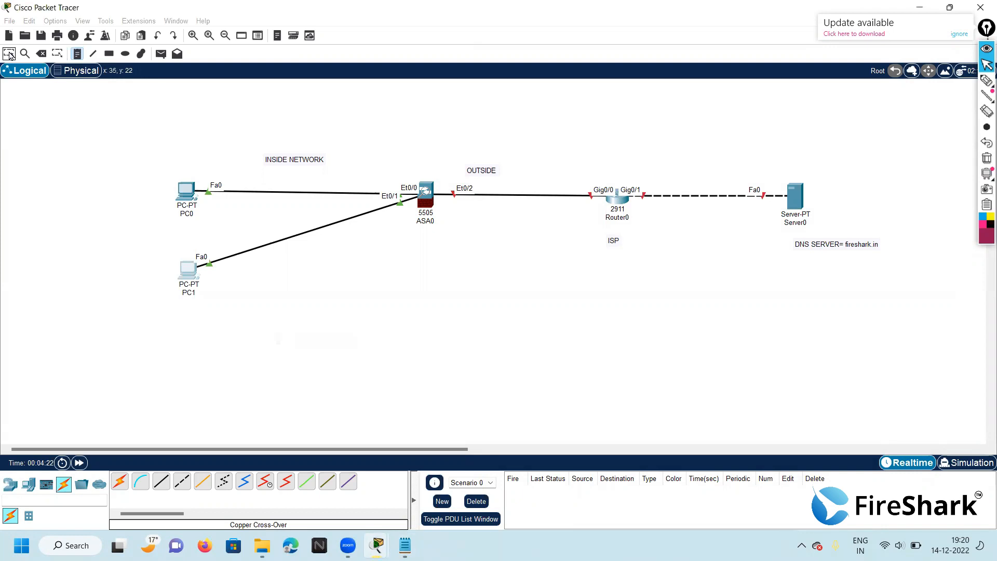
left_click(420, 192)
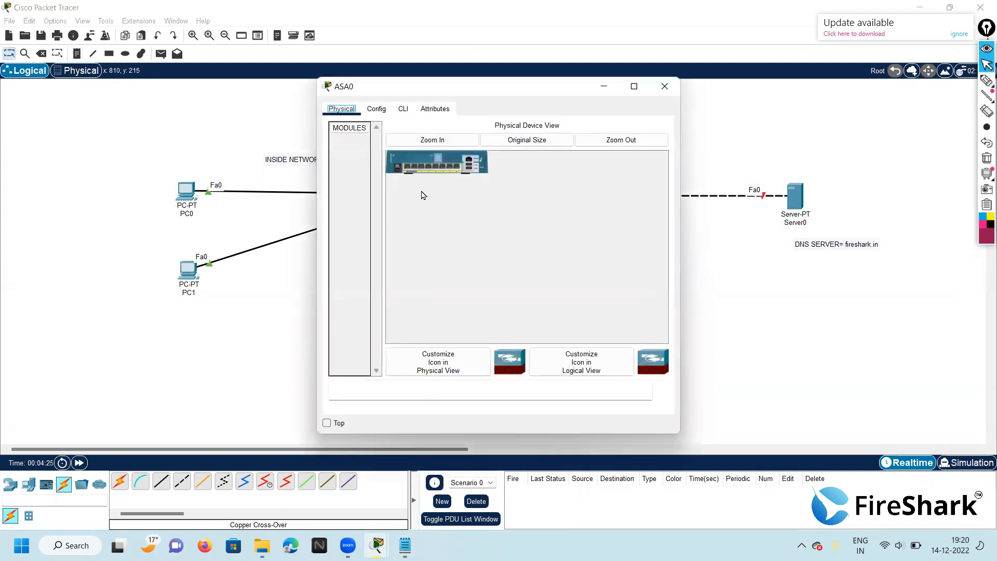
left_click(403, 109)
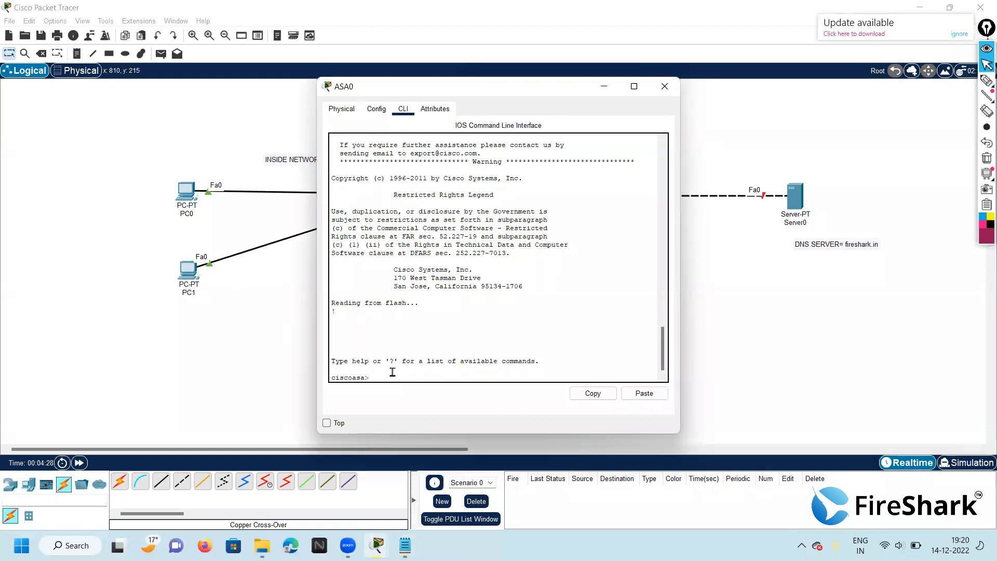
Step: Enter privileged mode with en, leaving the password prompt empty, and enter global configuration mode with conf t
key("Return")
type("EN")
key("BackSpace")
key("BackSpace")
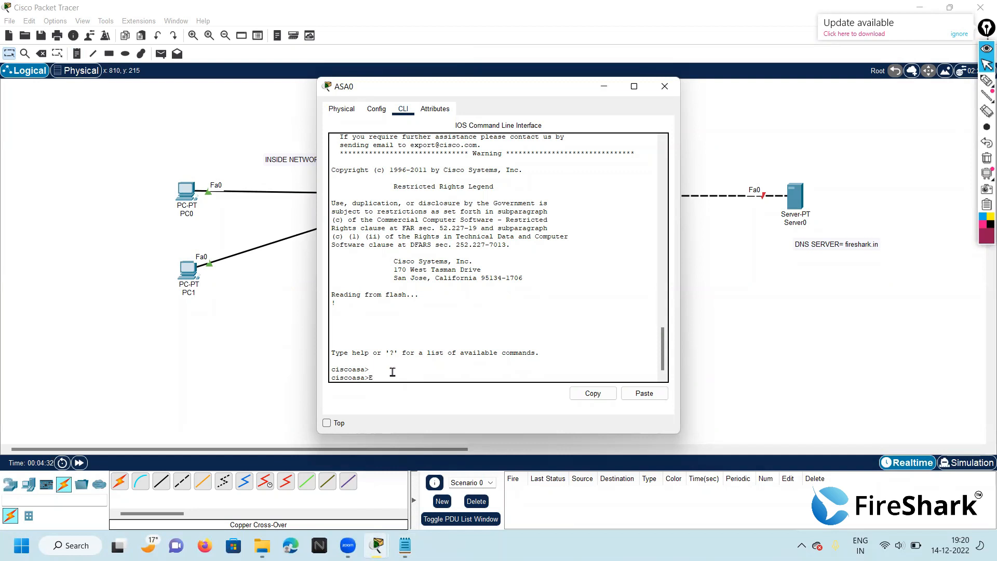
key("Caps_Lock")
type("en")
key("Return")
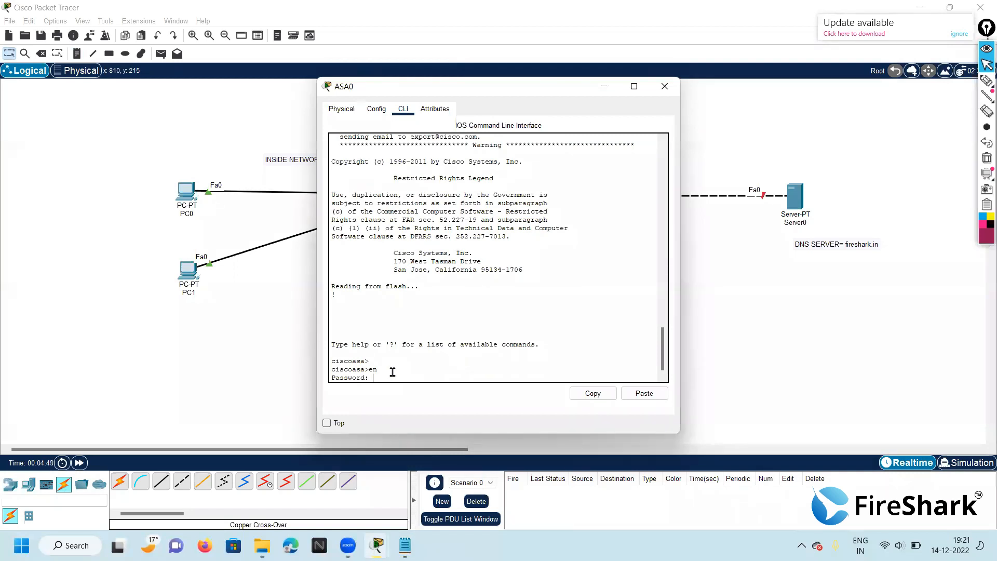
key("Return")
type("conf t")
key("Return")
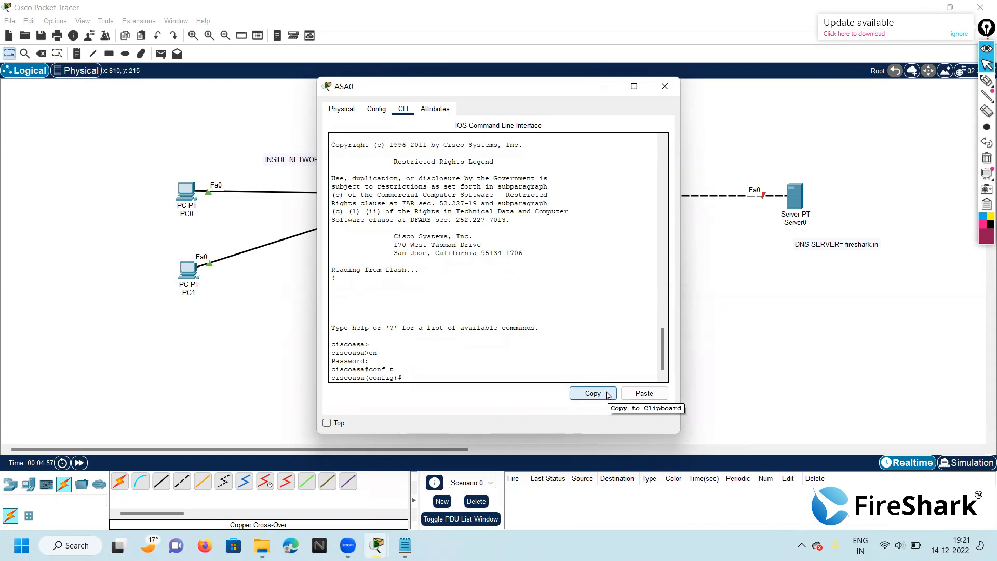
Step: Set the firewall's hostname to ASA and set an enable password
type("hostname ASA")
key("Return")
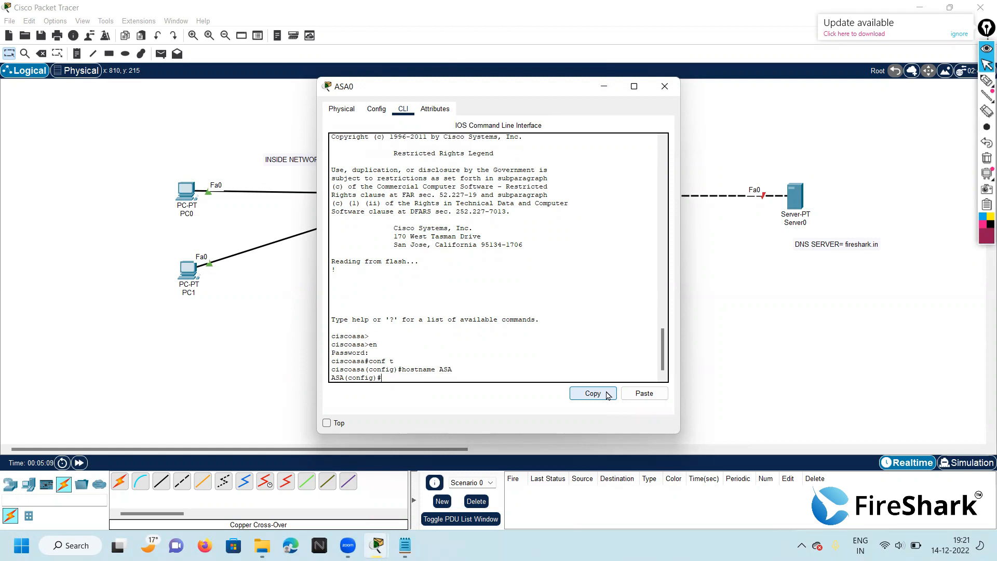
type("enable password 123")
key("Return")
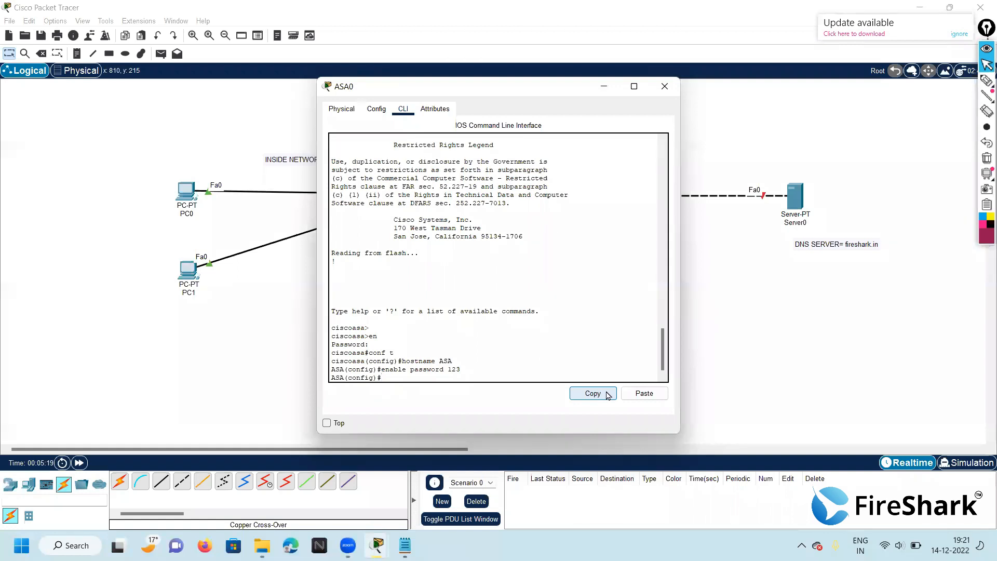
Step: Display the running configuration with sh run, page through the Ethernet, Vlan1 and Vlan2 interface settings, and quit the listing
type("sh run")
key("Return")
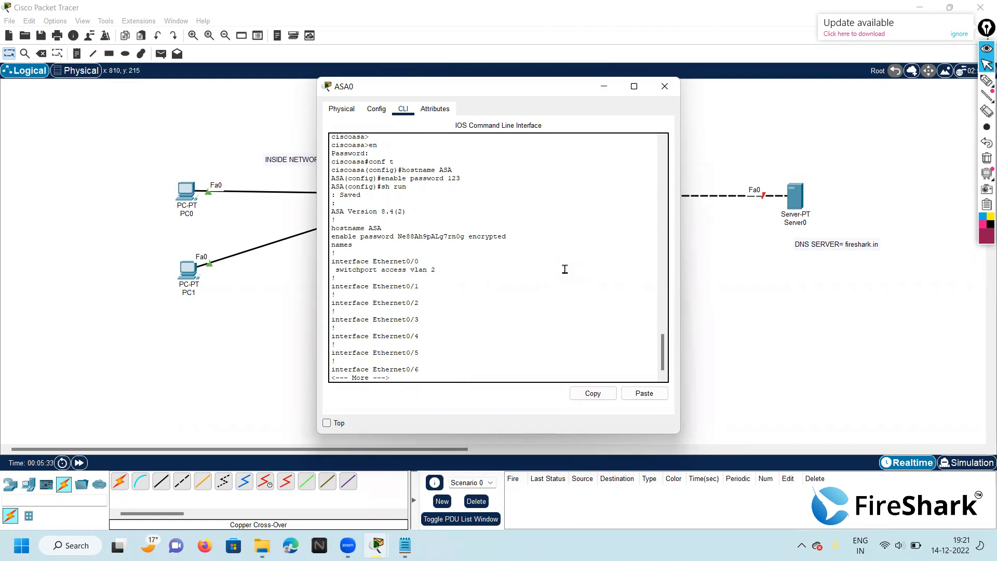
key("Return")
key("Return")
key("Return")
key("Return")
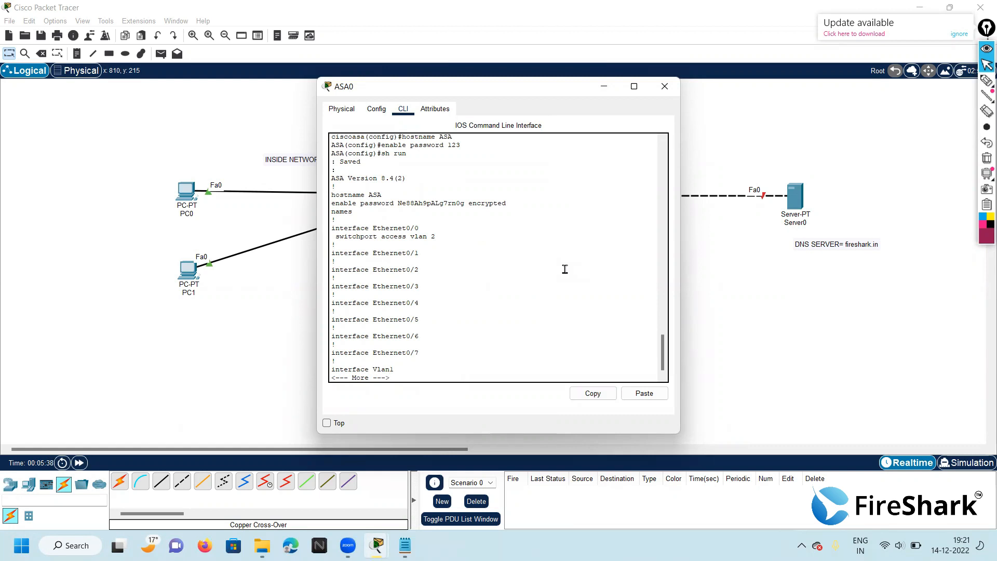
key("Return")
key("Return")
key("Return")
key("Return")
key("Return")
key("Return")
key("Return")
key("Return")
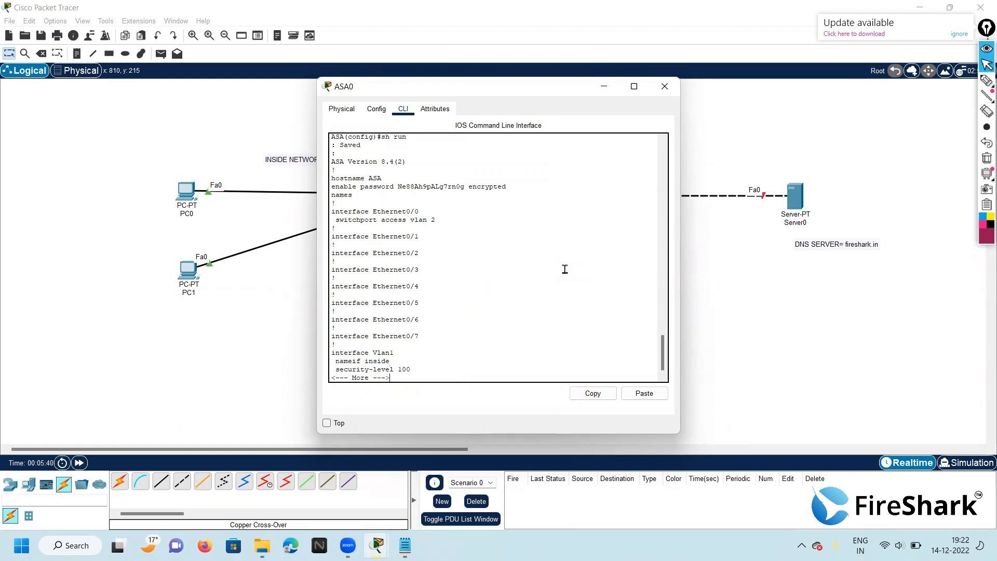
key("Return")
key("Return")
key("Return")
key("Return")
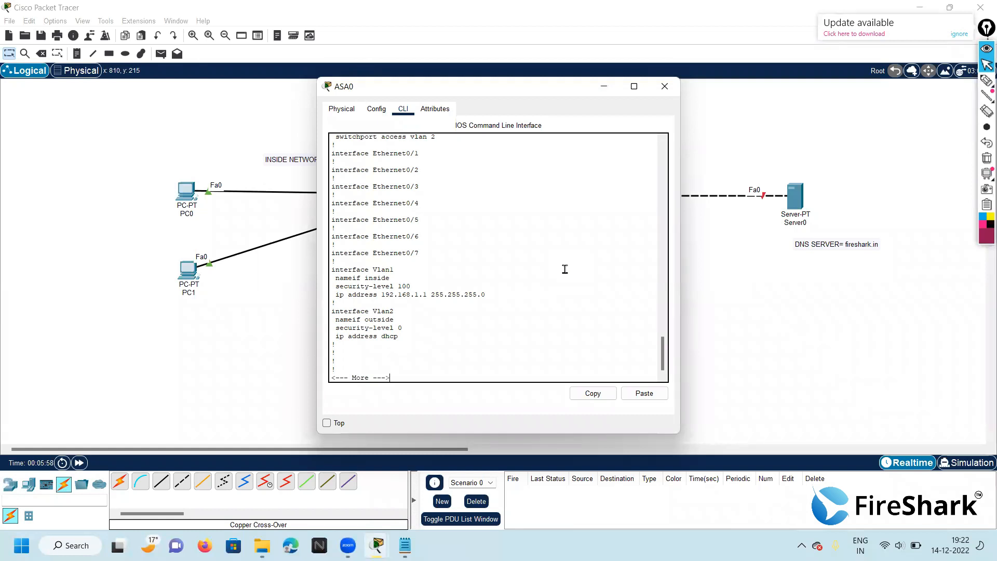
key("q")
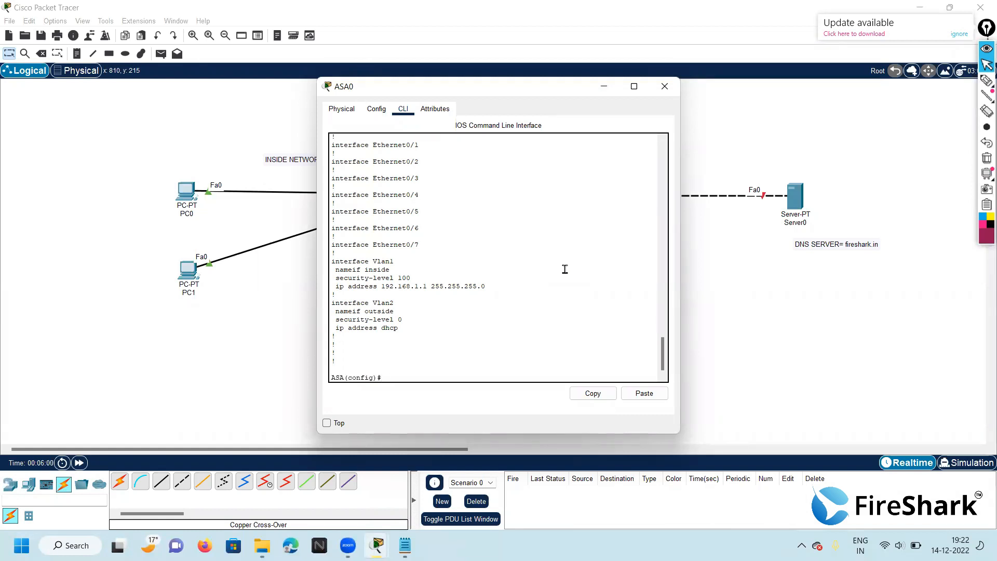
Step: Display the running configuration again and page through to its end, examining the dhcpd settings
key("Up")
key("Return")
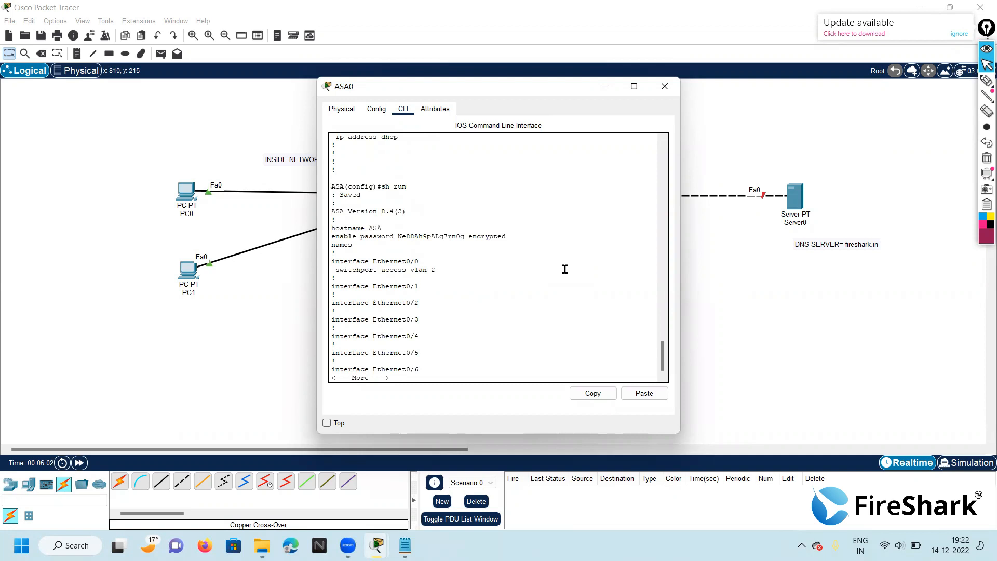
key("Return")
key("Return")
key("Return")
key("Return")
key("Return")
key("Return")
key("Return")
key("Return")
key("Return")
key("Return")
key("Return")
key("Return")
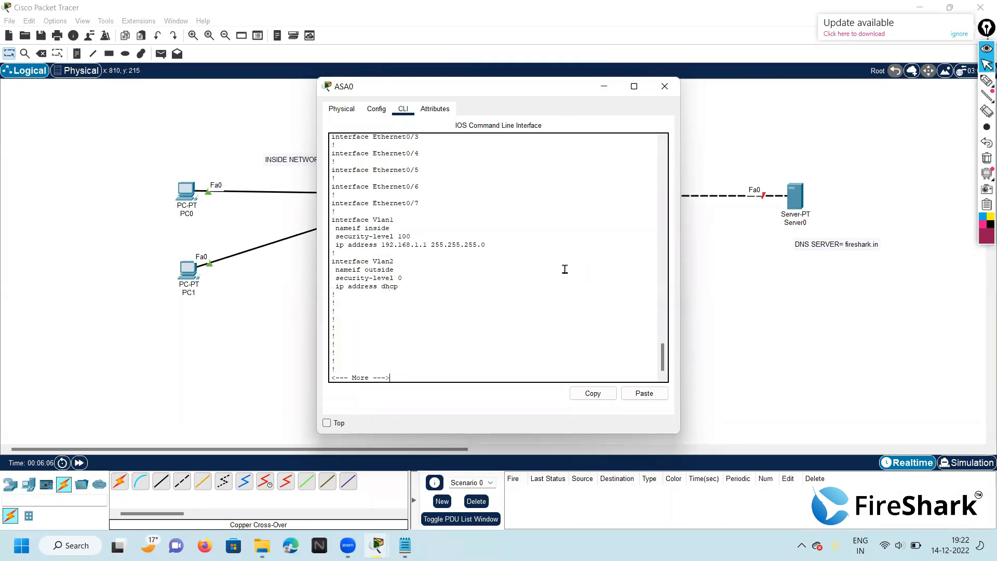
key("Return")
key("Return")
key("Return")
key("Return")
key("Return")
key("Return")
key("Return")
key("Return")
key("Return")
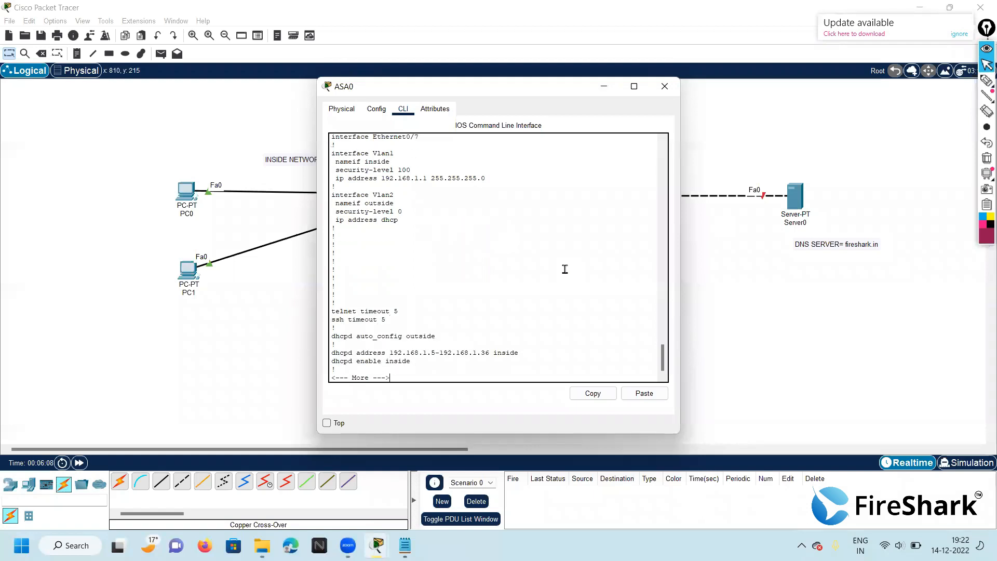
key("Return")
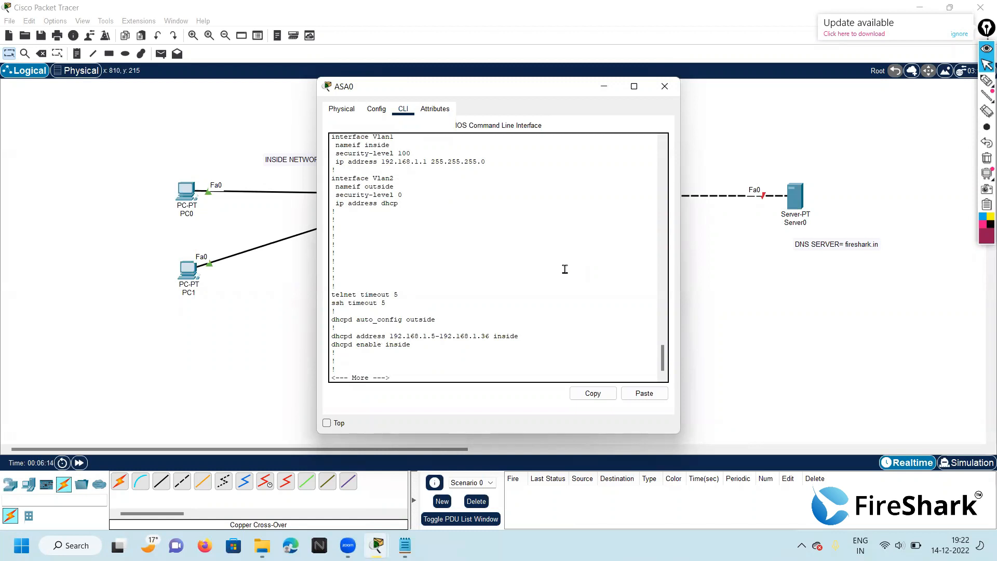
key("Return")
key("Return")
key("Return")
key("Return")
key("Return")
key("Return")
key("Return")
key("Return")
key("Return")
key("Return")
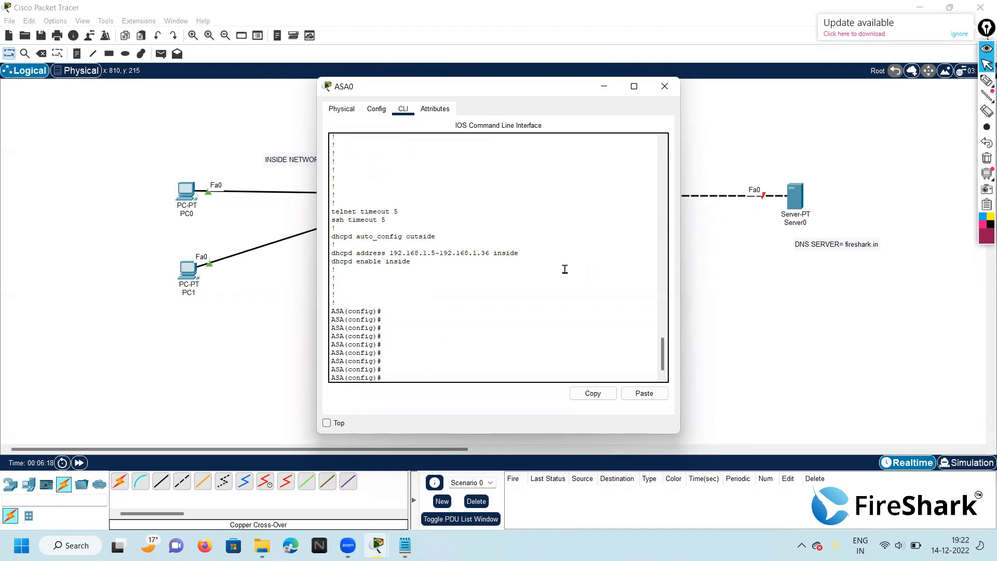
Step: Remove the IP address from interface vlan 1 with no ip add and exit to global configuration mode
type("int vlan 1")
key("Return")
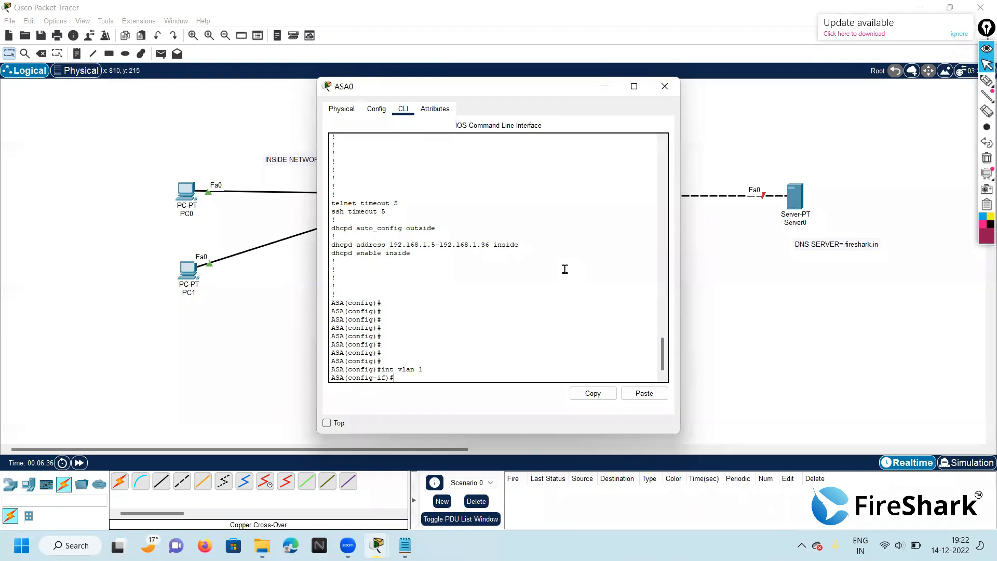
type("no ip add")
key("Return")
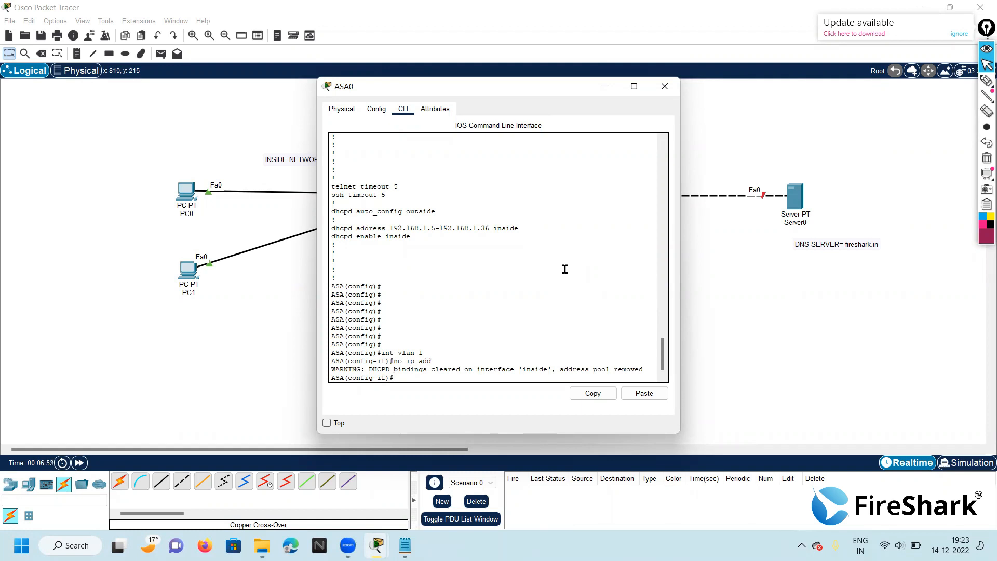
key("Return")
key("Return")
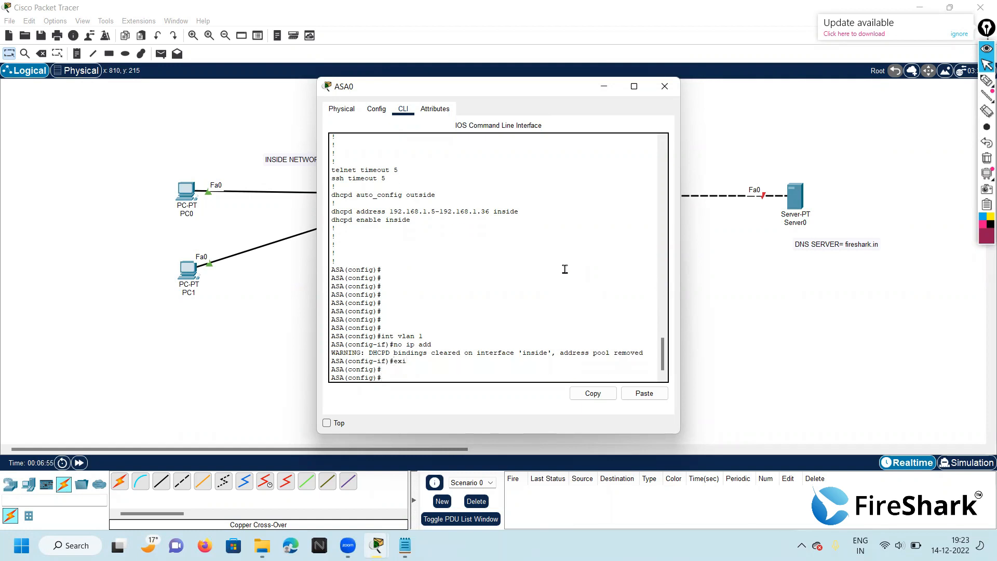
Step: Try to remove the DHCP pool by reusing its listed line as no dhcpd address 192.168.1.5-192.168.1.36 inside
triple_click(525, 208)
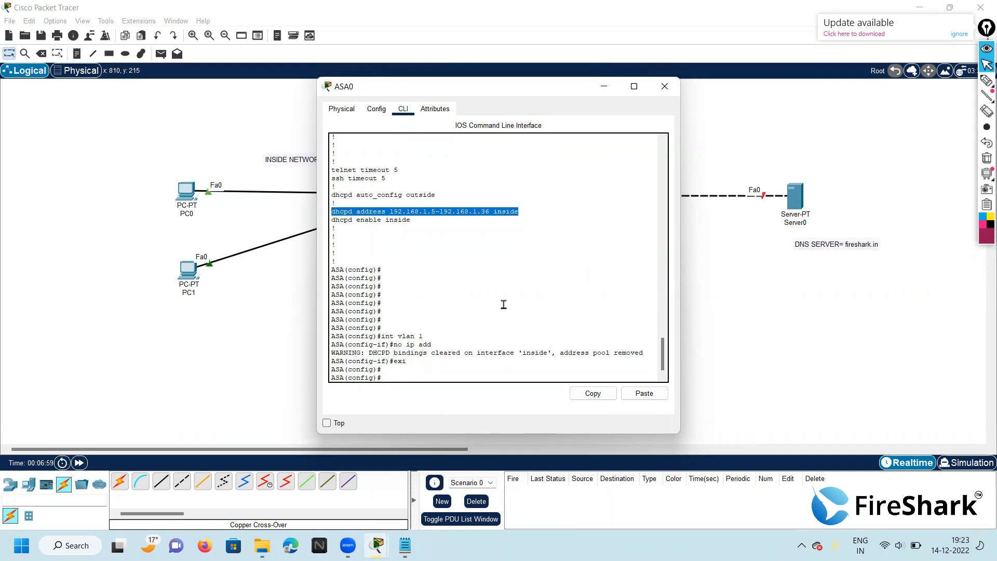
left_click(592, 393)
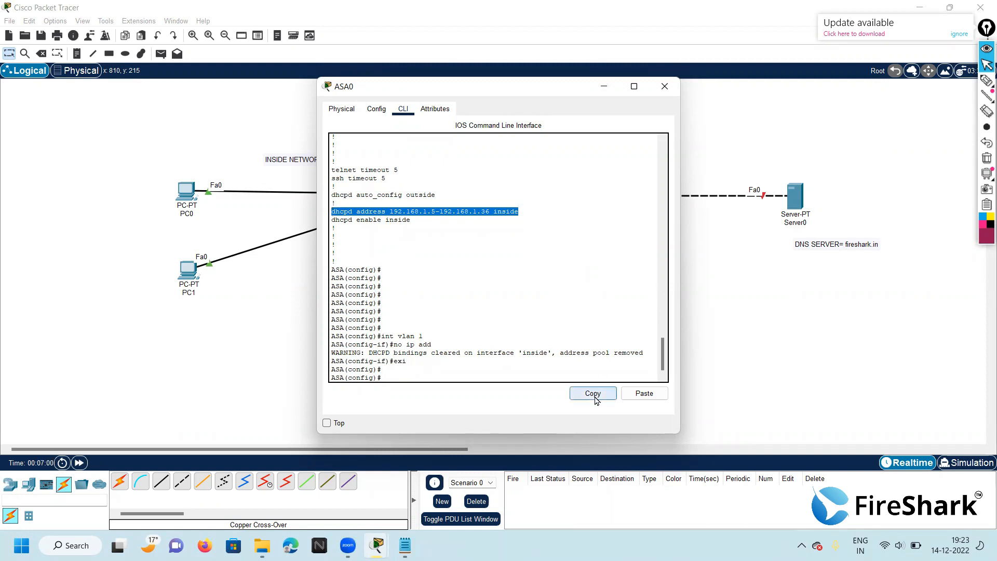
left_click(389, 377)
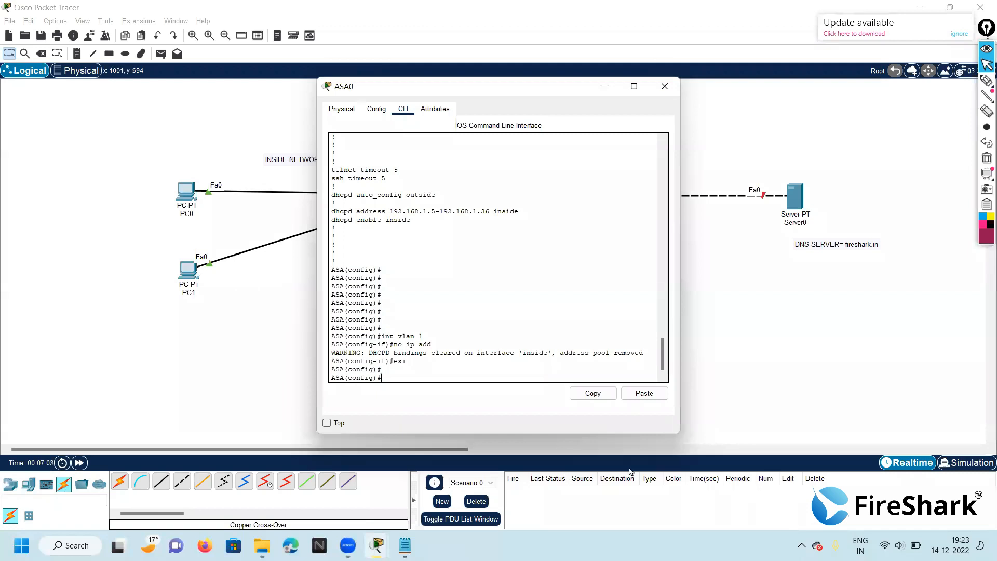
left_click(644, 393)
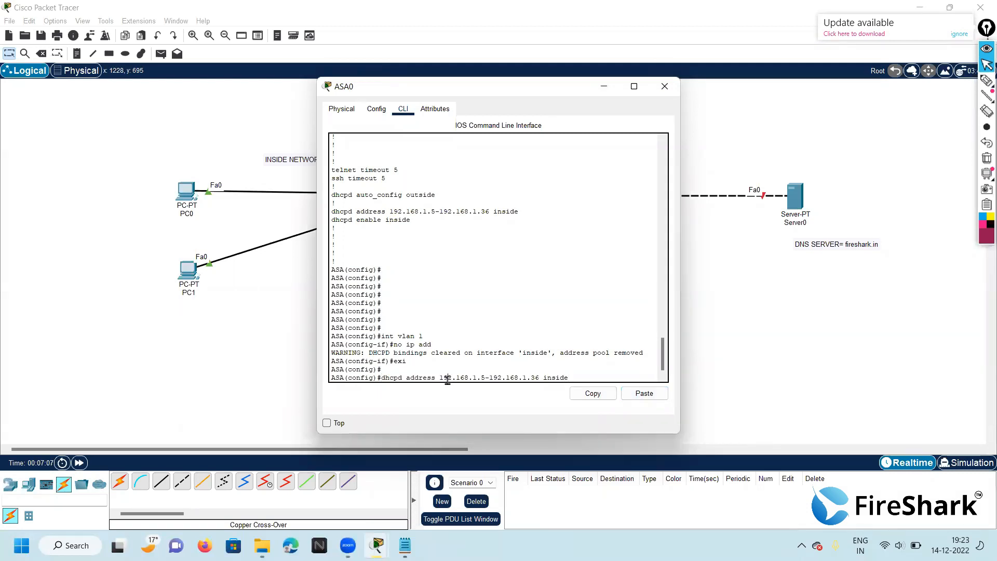
key("Home")
type("no")
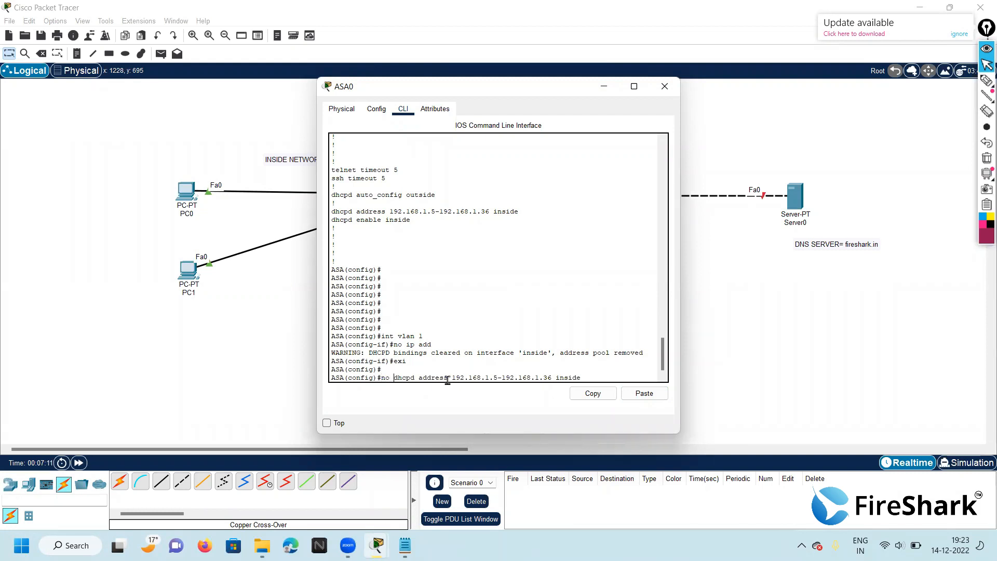
key("Return")
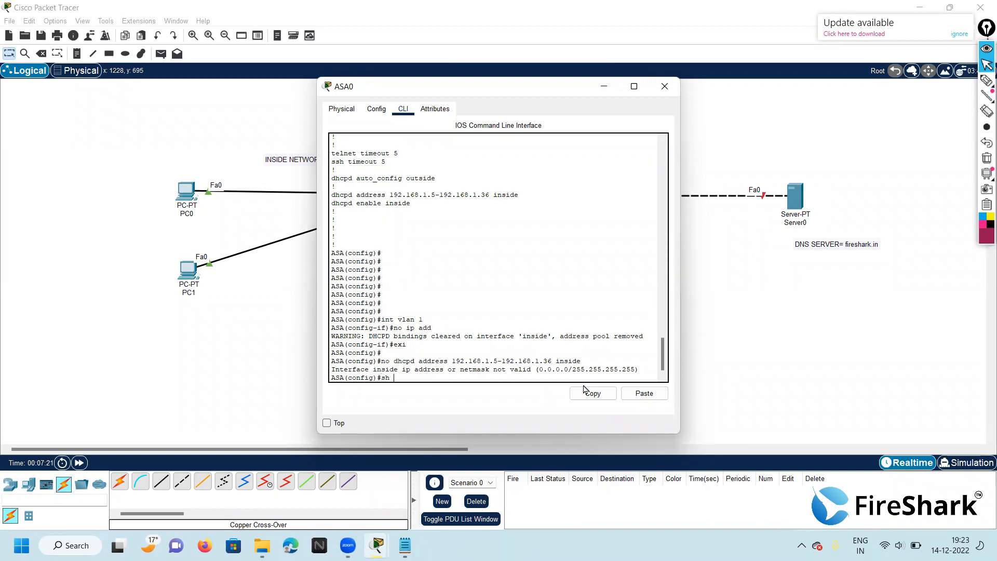
Step: Check the Vlan1 address and dhcpd entries by paging through the whole running configuration with sh run
key("Return")
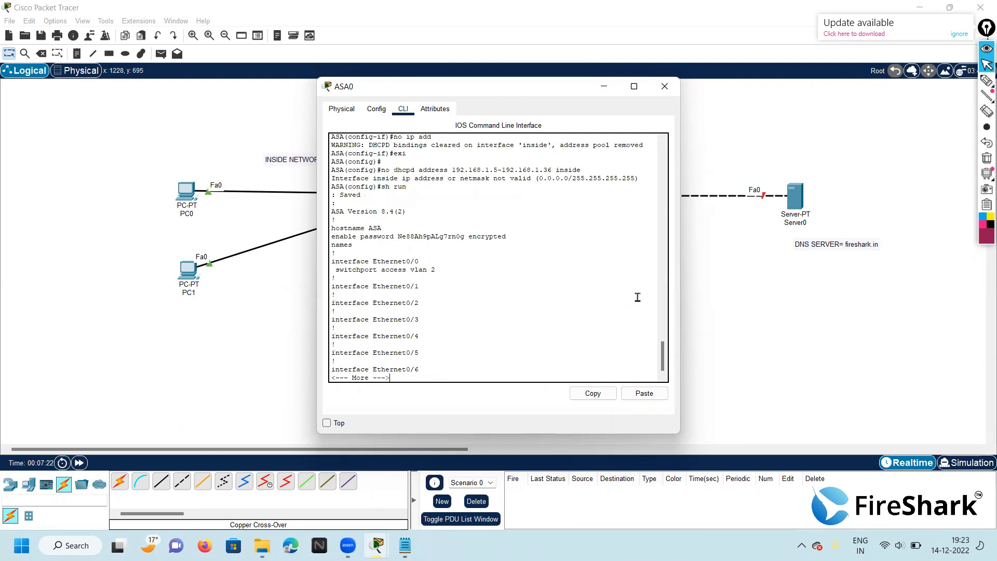
key("Return")
key("Return")
key("Return")
key("Return")
key("Return")
key("Return")
key("Return")
key("Return")
key("Return")
key("Return")
key("Return")
key("Return")
key("Return")
key("Return")
key("Return")
key("Return")
key("Return")
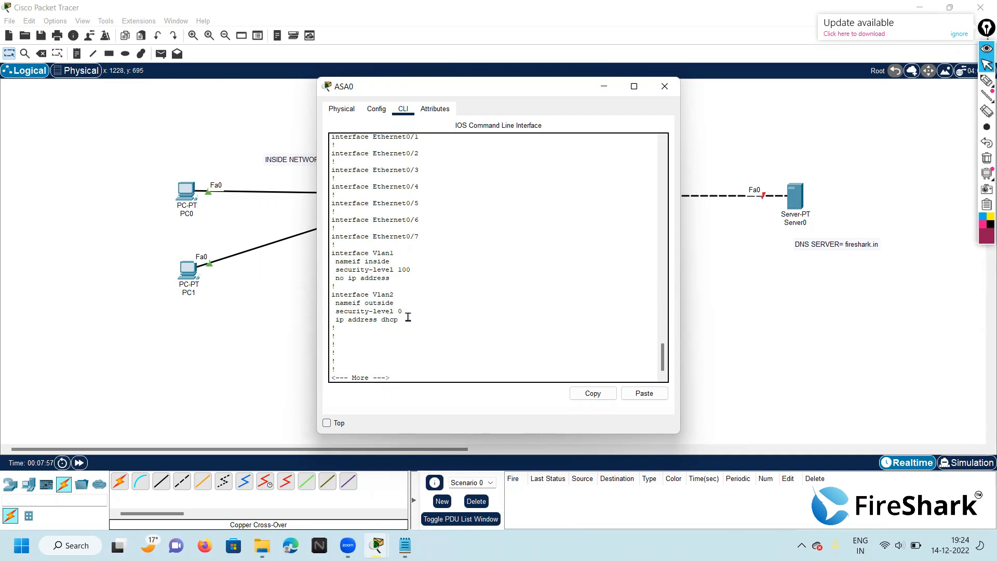
key("space")
key("space")
key("Return")
key("Return")
key("Return")
key("Return")
key("Return")
key("Return")
key("Return")
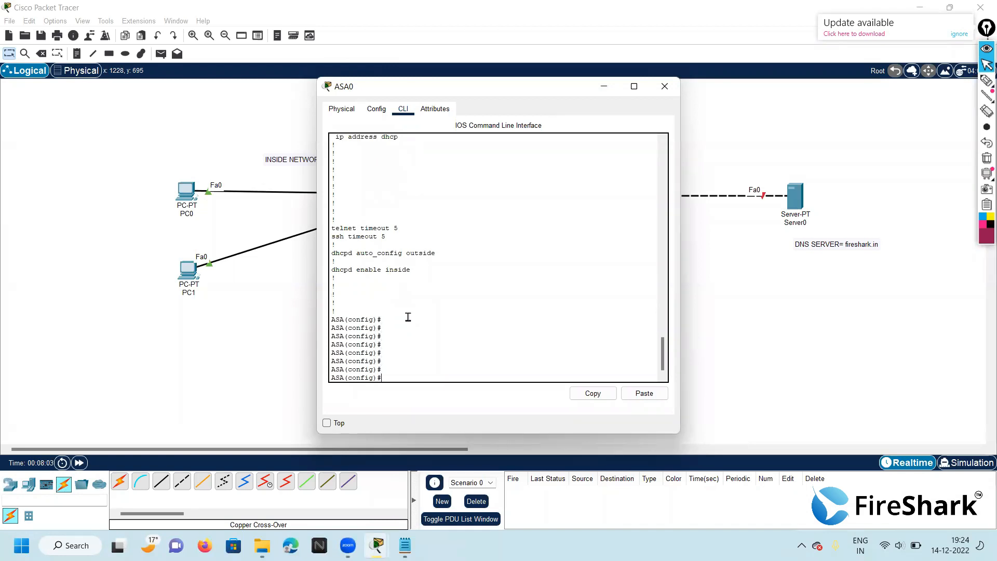
key("Return")
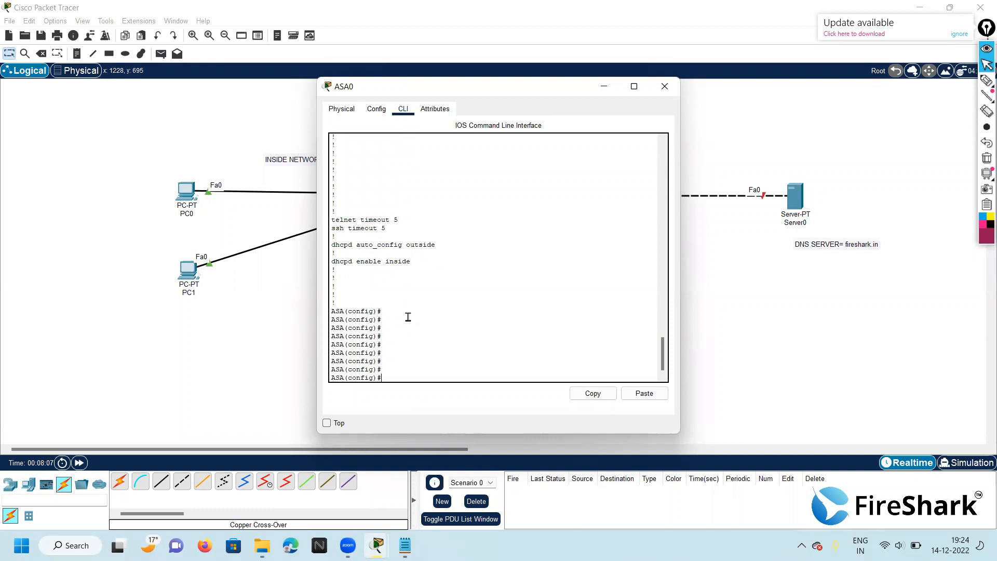
Step: Begin the int vlan 1 command on ASA0, check the planned addresses in the ciscoASA_conf notes, and return to the topology
type("int vlan 1")
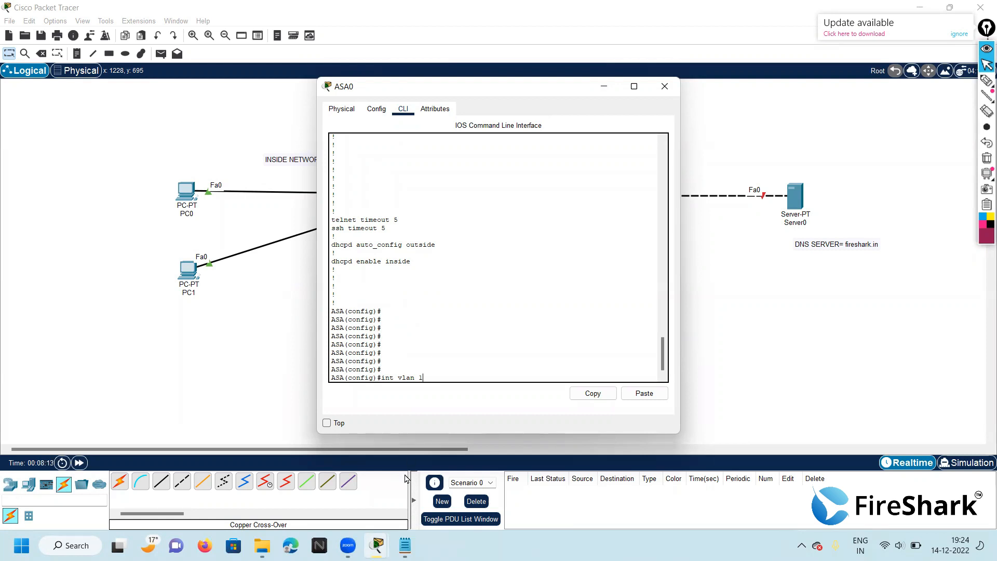
left_click(405, 545)
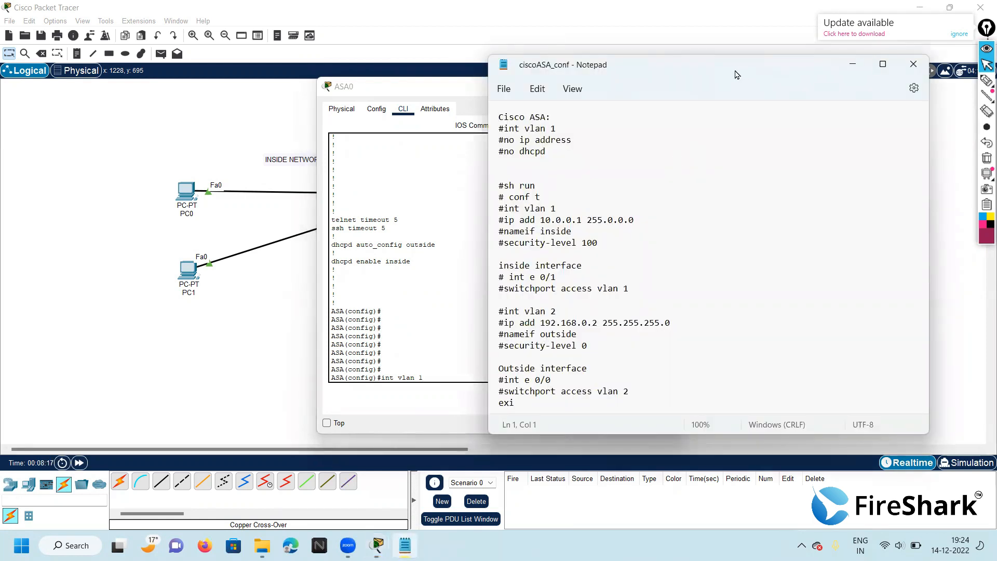
left_click_drag(740, 75, 758, 74)
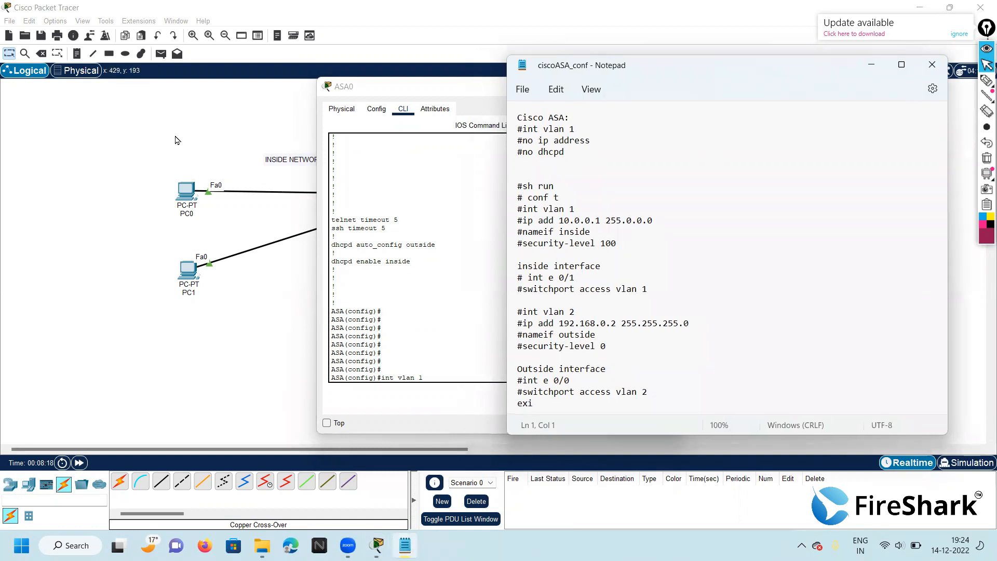
left_click(129, 138)
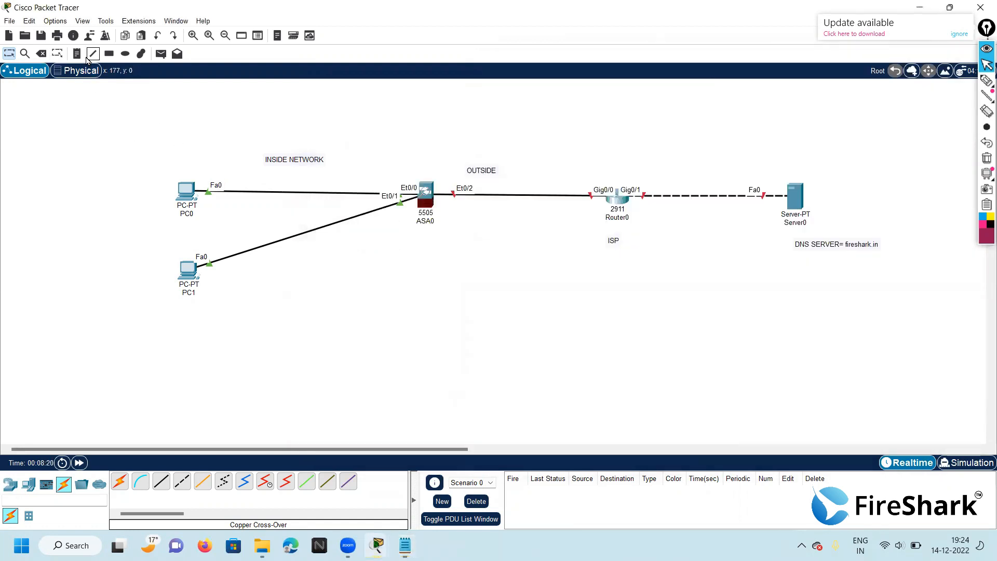
Step: Place a note reading 10.0.0.0/8 below the inside network links, between PC1 and ASA0
left_click(77, 53)
left_click(270, 280)
type("10")
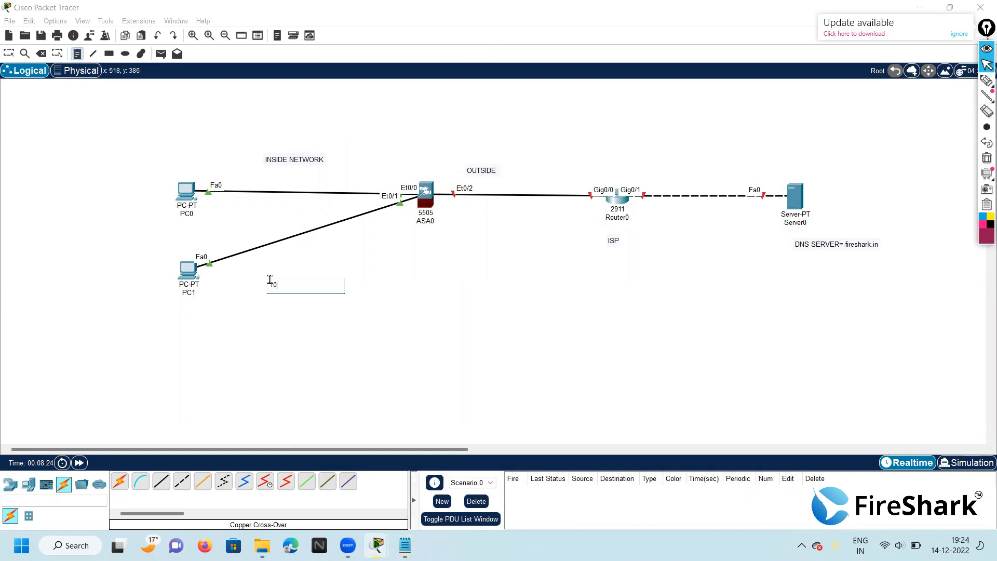
type(".0.0.0/8")
Step: Place a note reading 192.168.0.0/24 below the outside link between ASA0 and Router0
left_click(470, 228)
type("19")
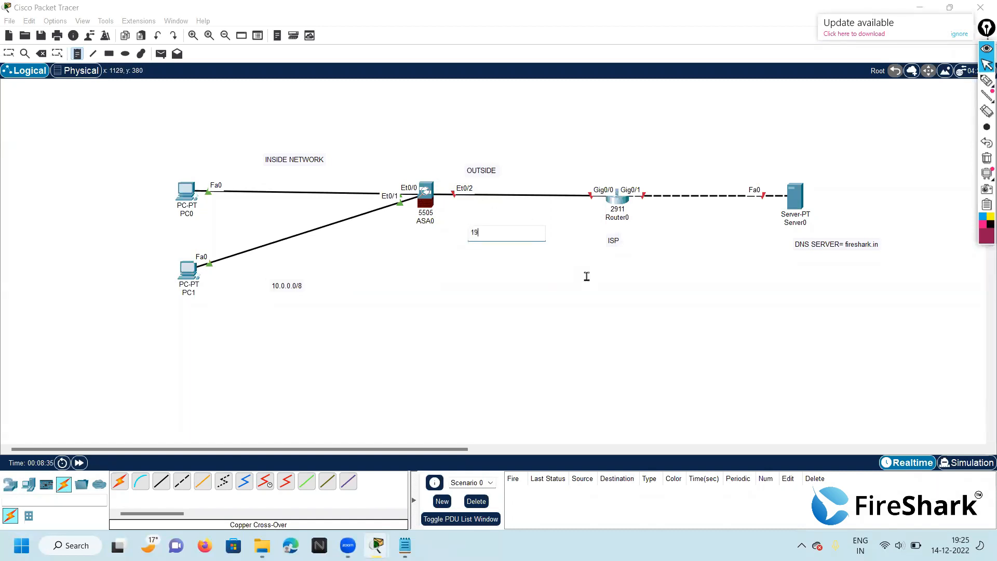
type("2.166")
type(".0.0")
type("/24")
Step: Look up the DNS server's network in the ciscoASA_conf notes and label the Router0–Server0 link with a note reading 202.50.0.0/24
left_click(662, 254)
left_click(405, 545)
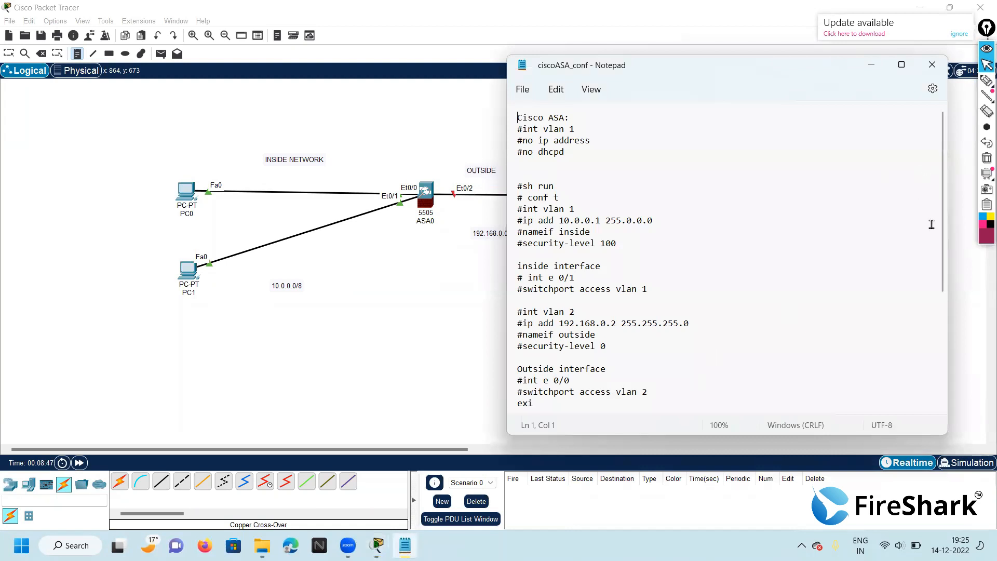
left_click_drag(942, 251, 942, 374)
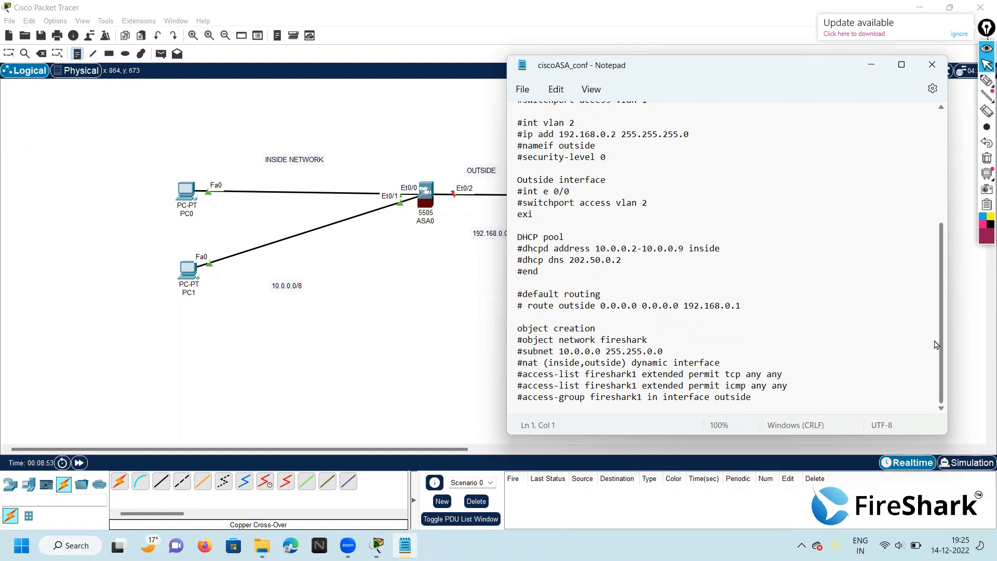
scroll(937, 328, "up", 3)
scroll(929, 294, "up", 3)
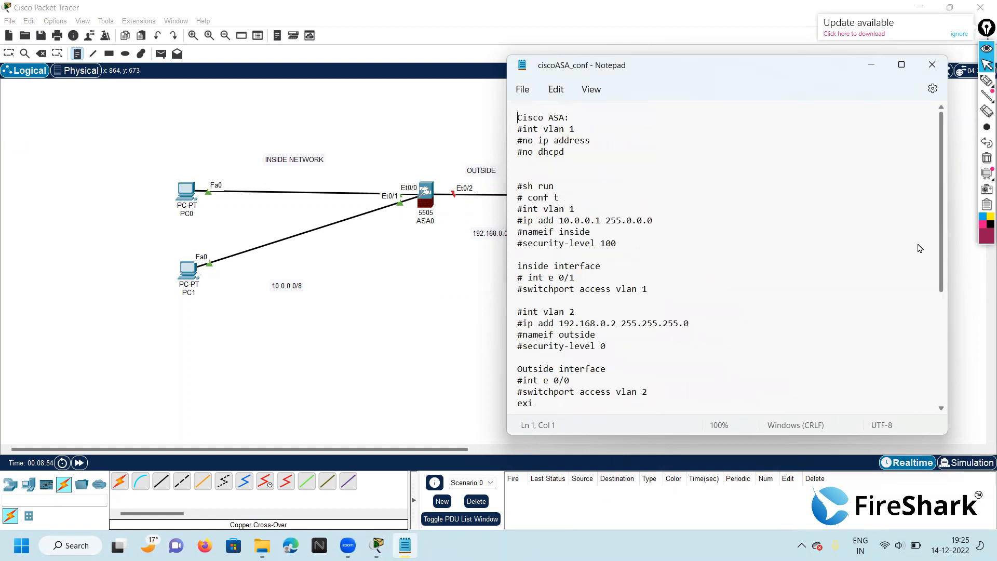
scroll(929, 375, "down", 5)
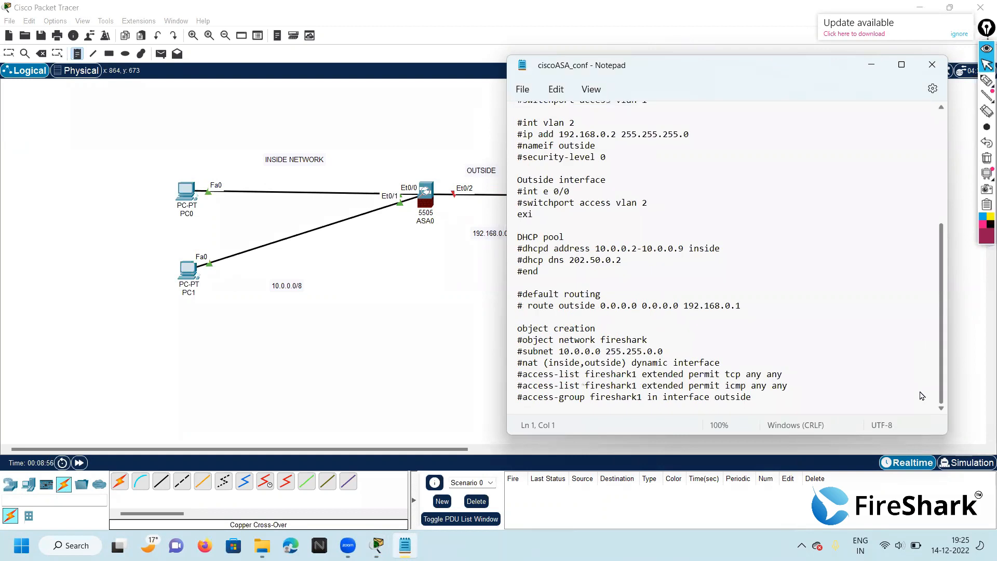
left_click(385, 401)
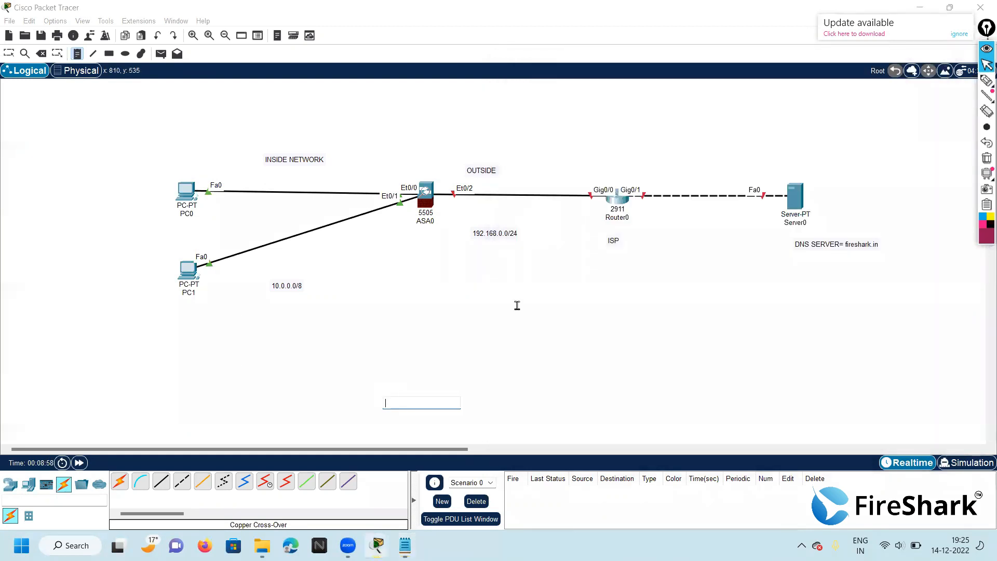
left_click(681, 234)
type("202.50.0.0/2")
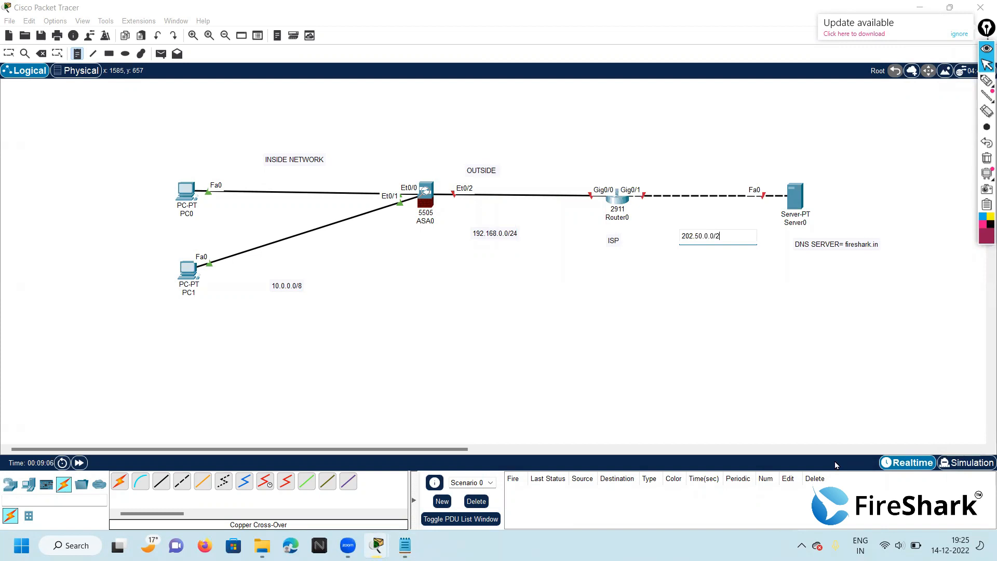
type("4")
left_click(9, 55)
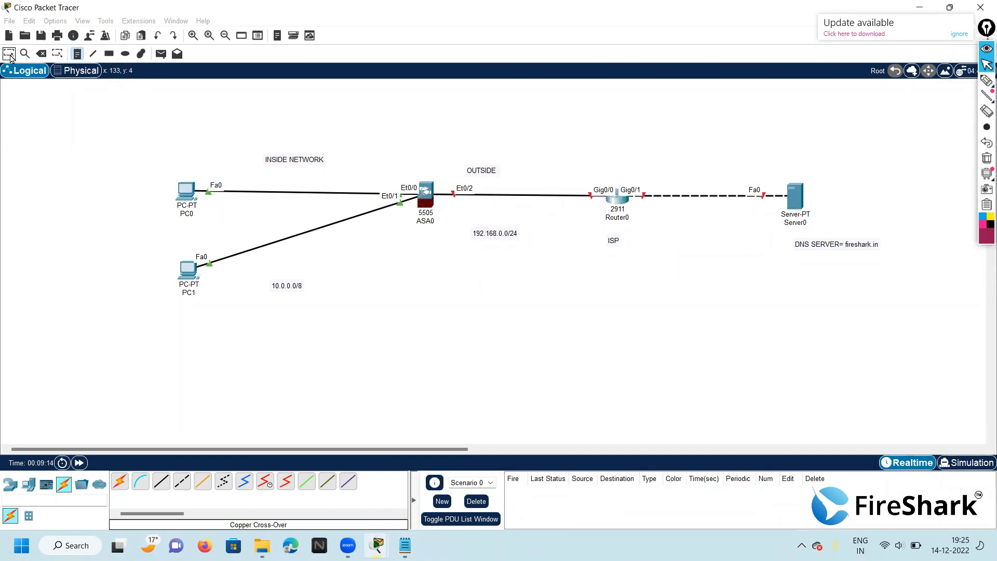
Step: Enter interface vlan 1 on ASA0 and assign it the IP address 10.0.0.1 255.0.0.0
left_click(377, 545)
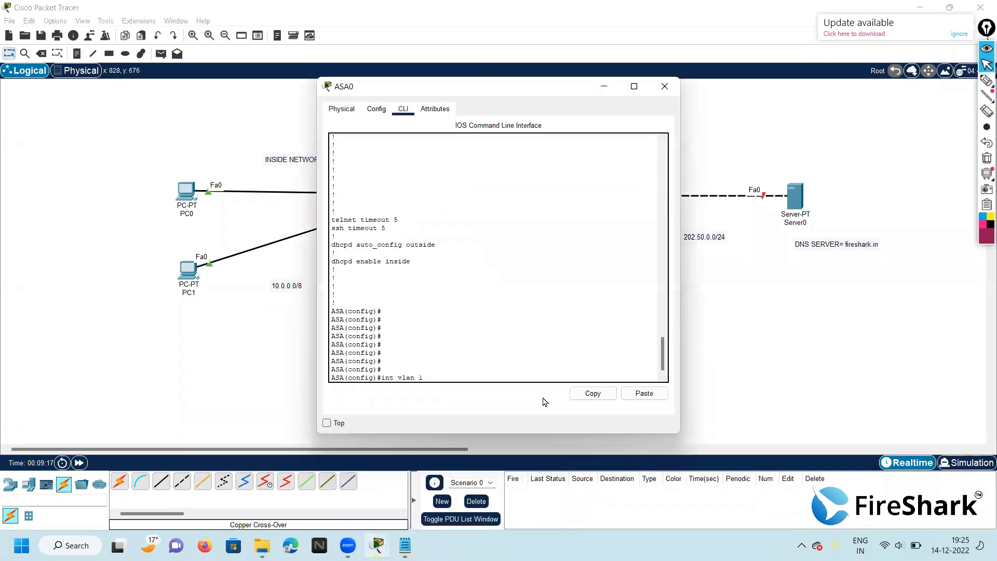
key("Return")
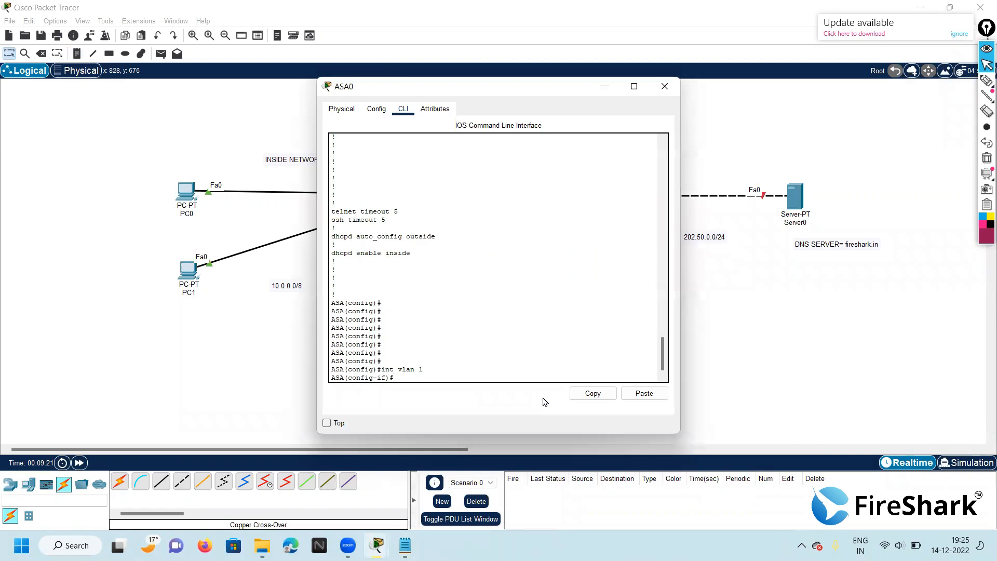
type("ip add")
left_click_drag(468, 84, 650, 109)
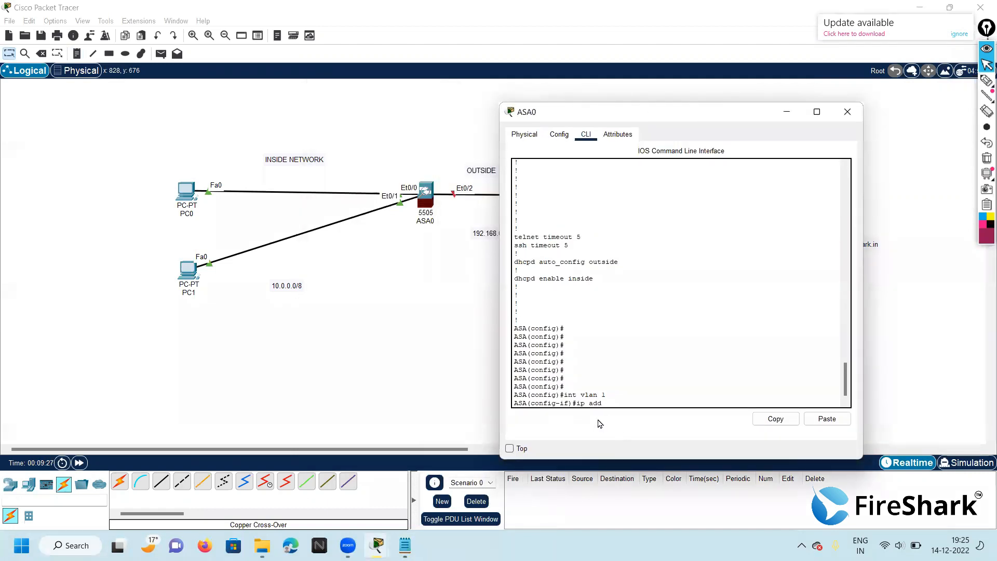
type("10.0.0.1 255.0.0.00")
key("Return")
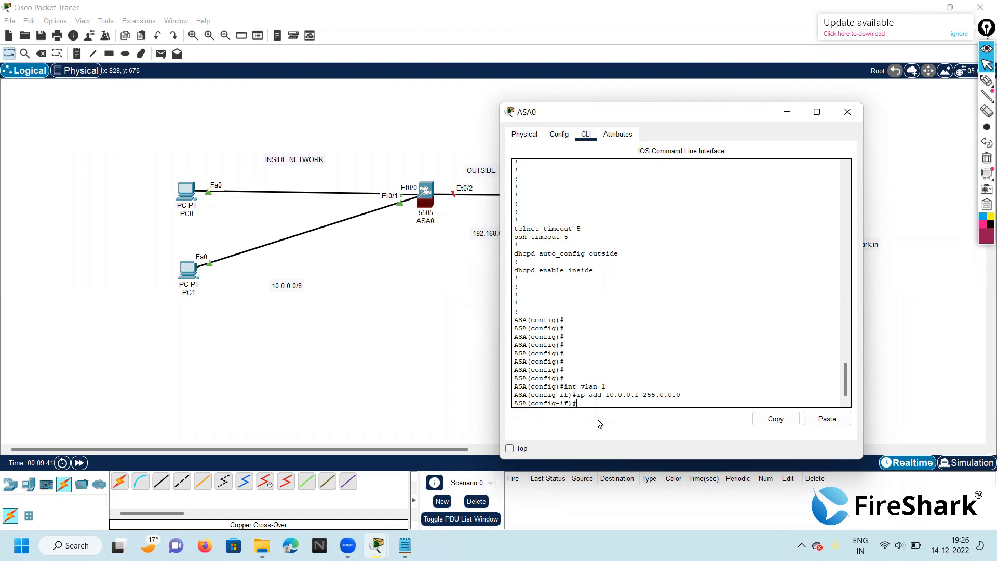
Step: Name the vlan 1 interface inside, set its security level to 100, and exit to global configuration mode
type("nameif inside")
key("Return")
type("secu")
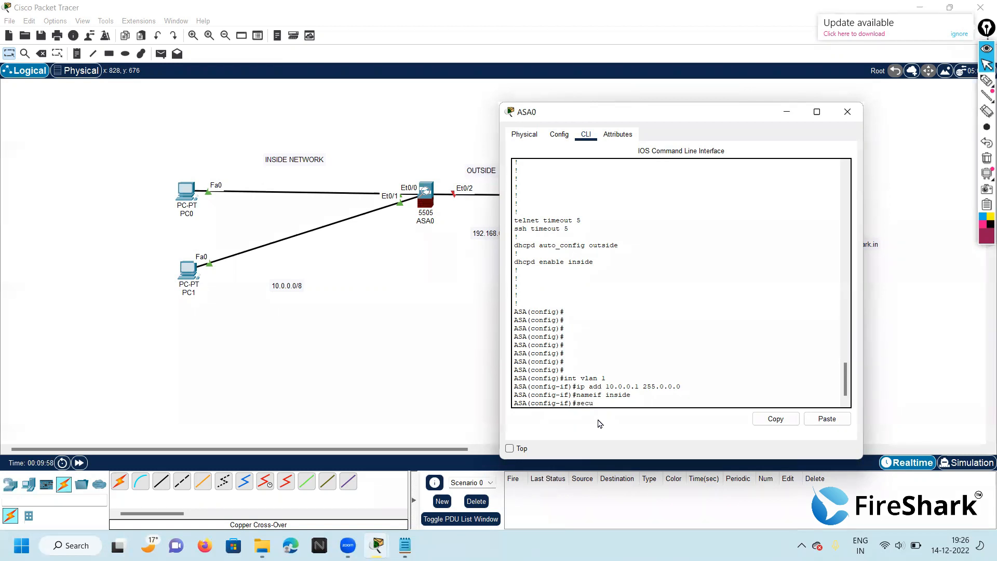
type("rity-le")
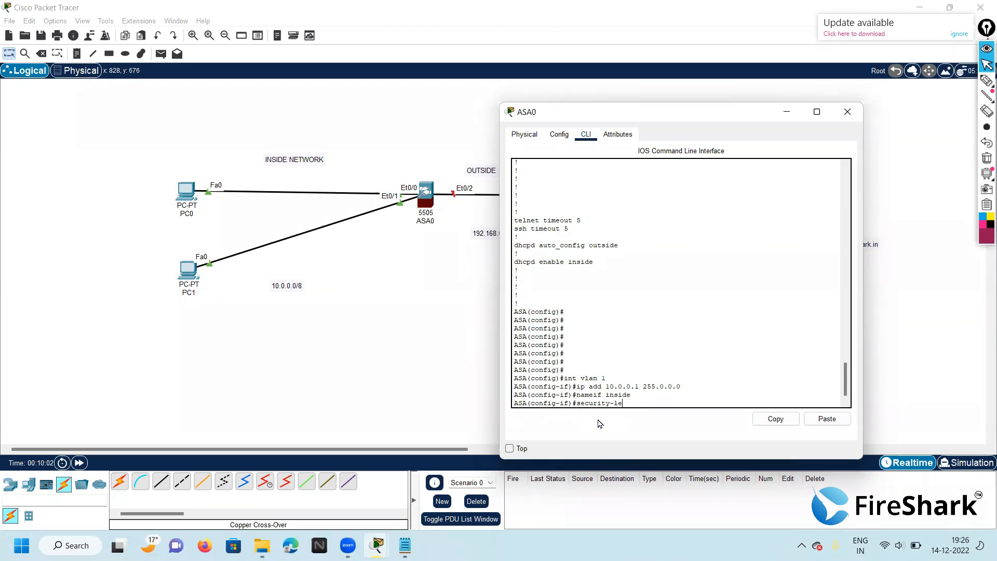
type("vel 19")
type("00")
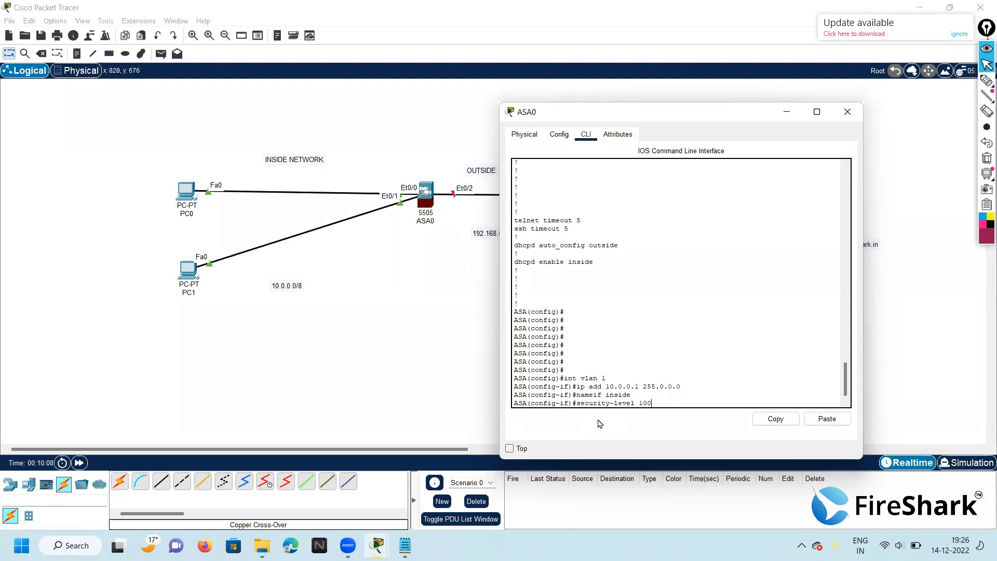
key("Return")
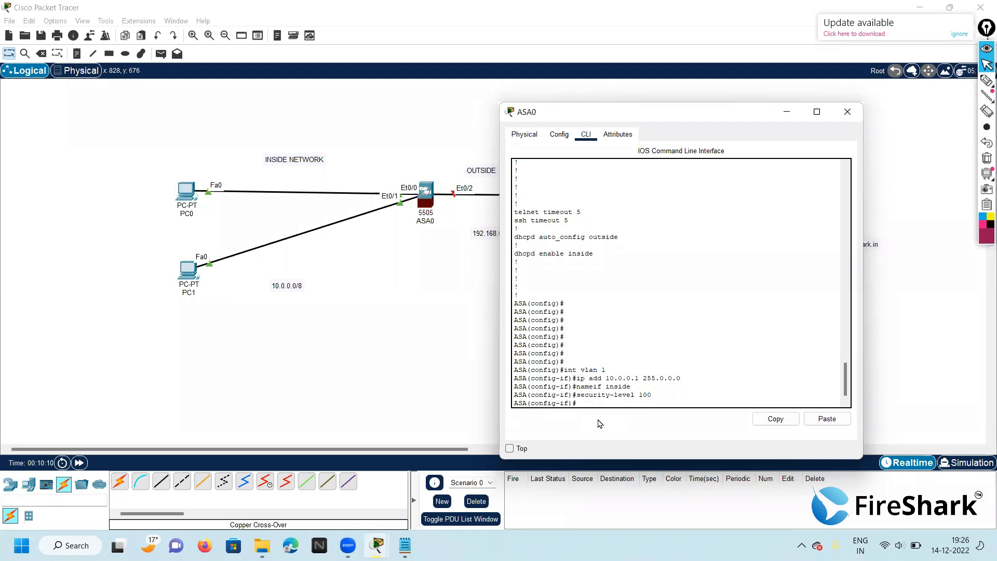
type("exi")
key("Return")
key("Return")
key("Return")
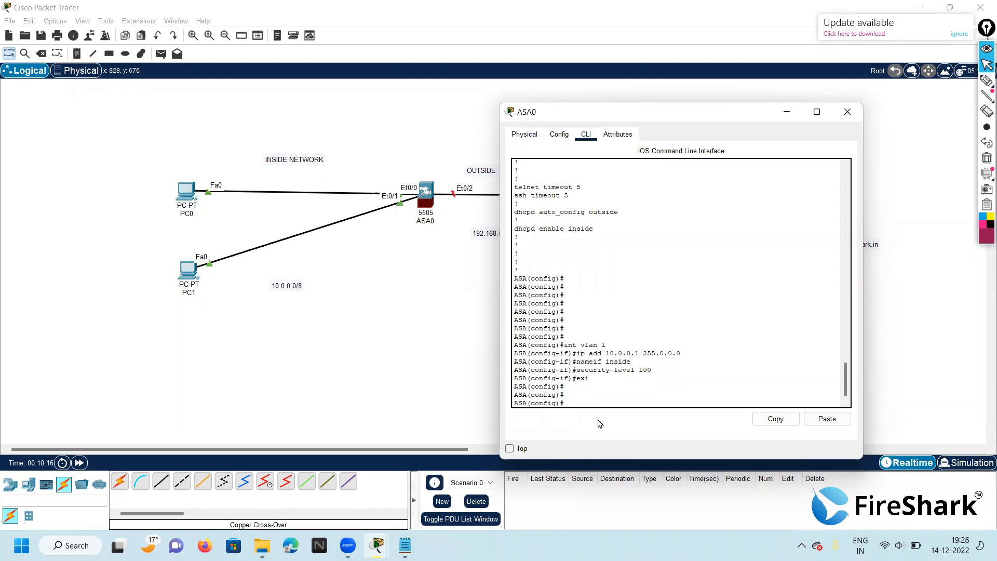
Step: Assign interface e0/0 to access vlan 1 and exit to global configuration mode
type("int e0/0")
key("Return")
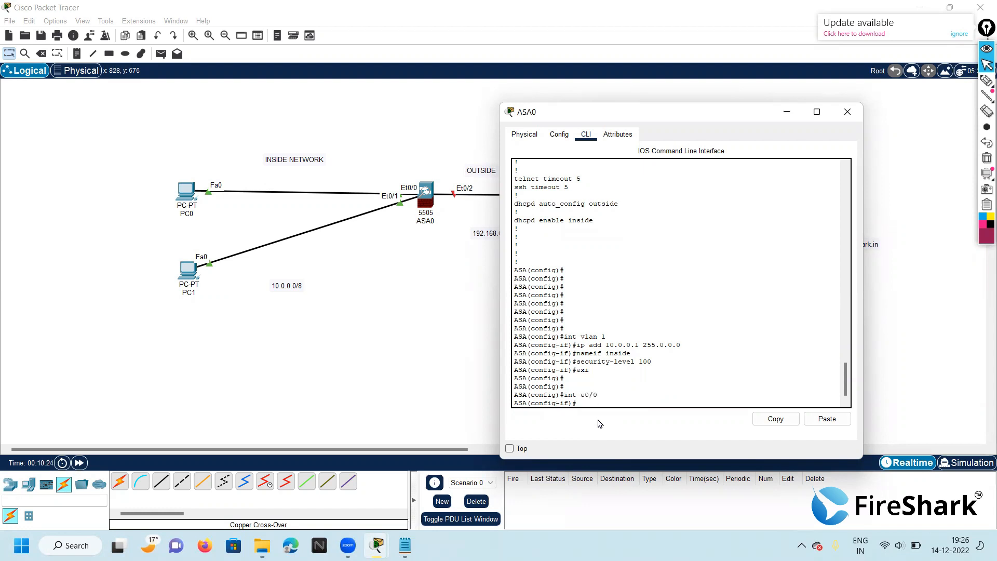
type("switchport access vlan 1")
key("Return")
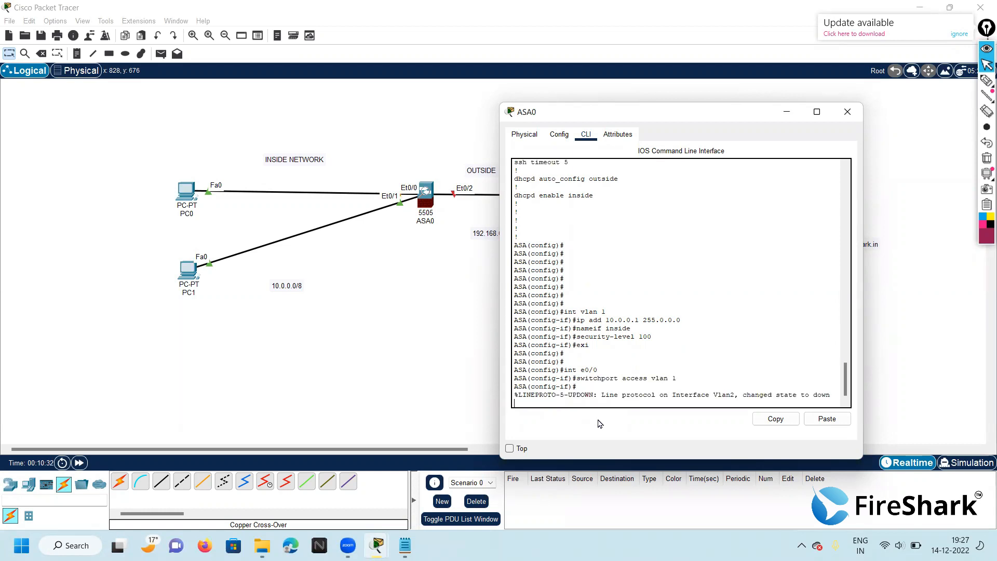
key("Return")
key("Return")
key("Return")
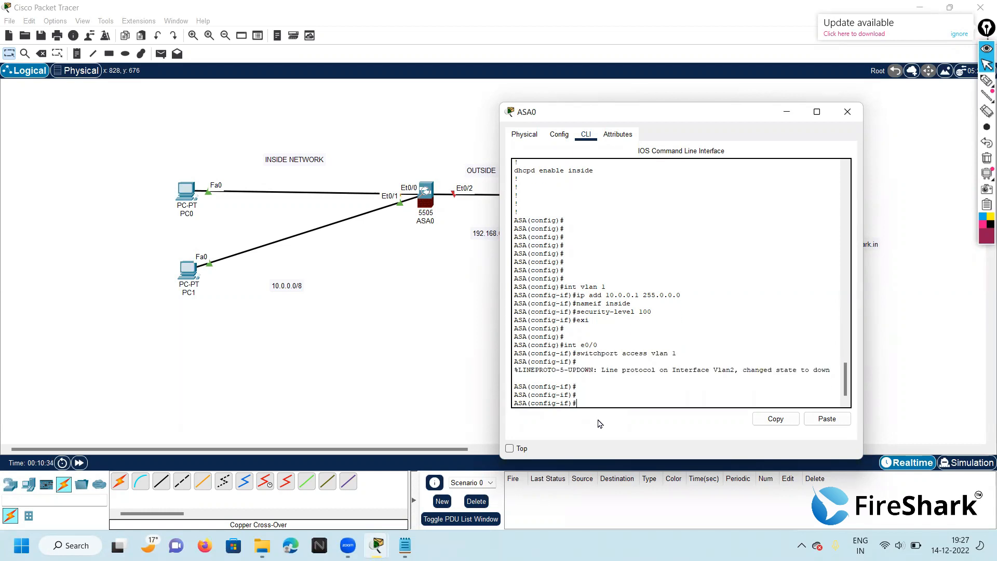
type("exi")
key("Return")
key("Return")
Step: Assign interface e 0/1 to access vlan 1 and exit to global configuration mode
type("int e 0")
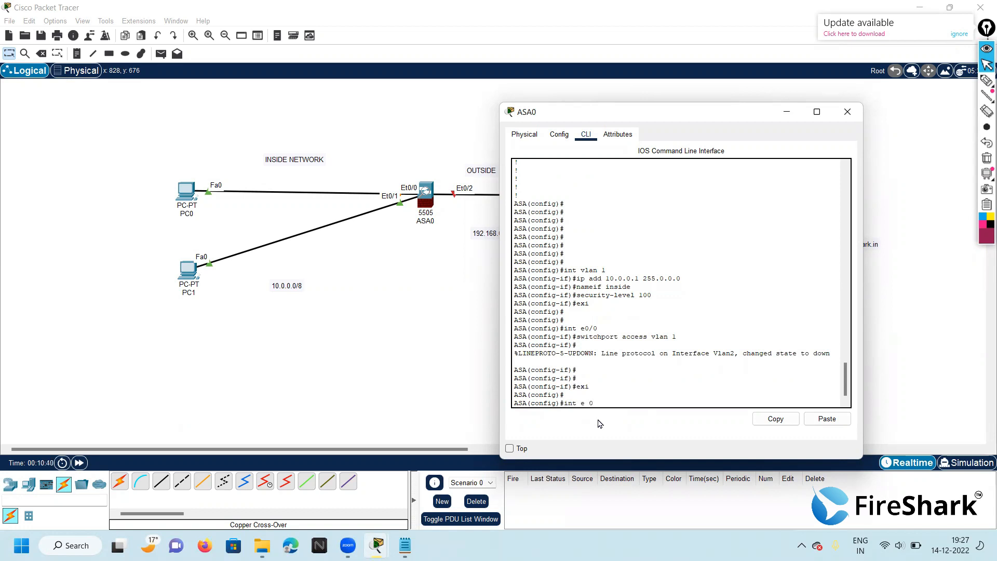
type("/1")
key("Return")
type("swi")
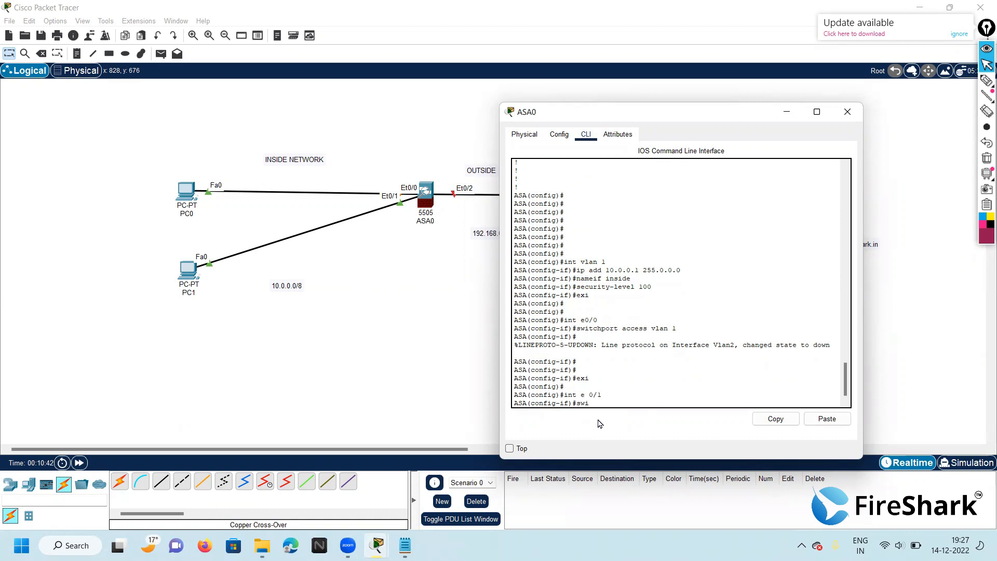
type("tchport access vlan 1")
key("Return")
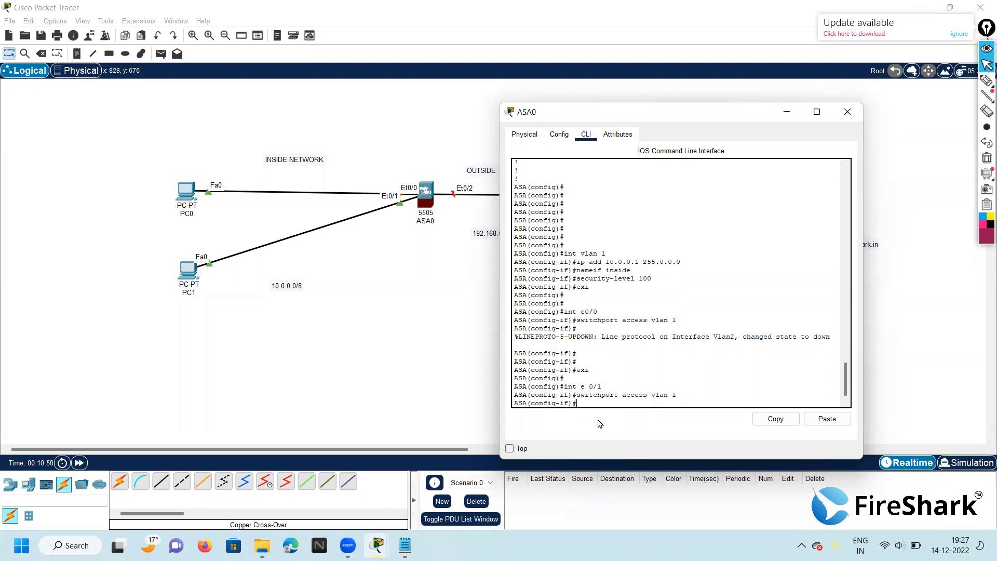
type("exi")
key("Return")
key("Return")
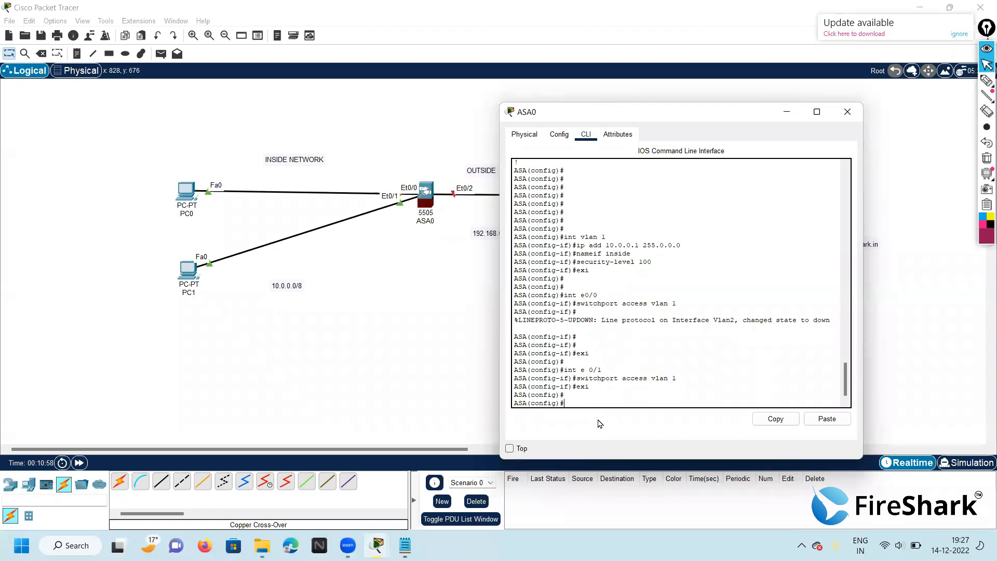
Step: Enter interface vlan 2 and assign it the IP address 192.168.0.2 255.255.255.0
type("int vlan 2")
key("Return")
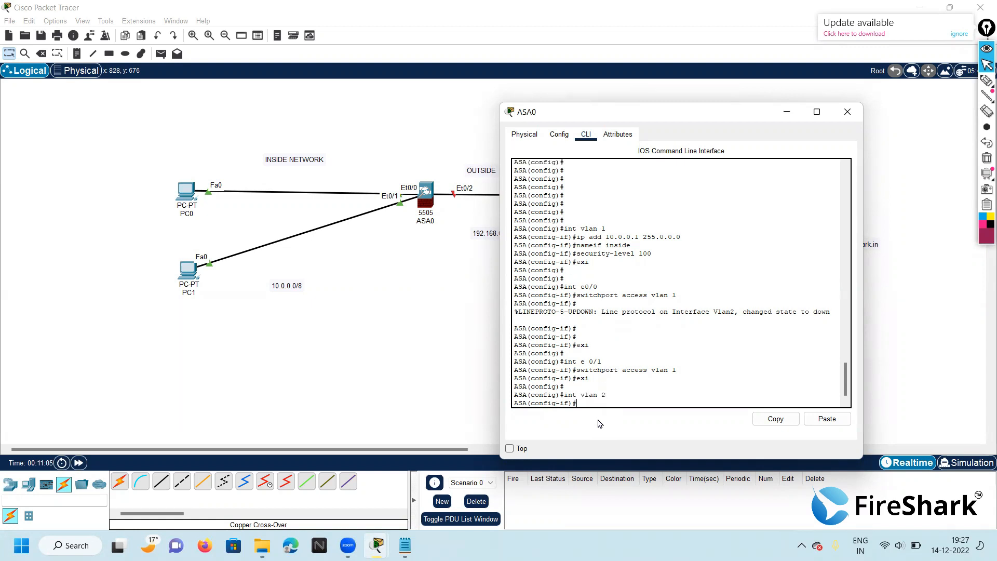
type("ip add 192.168.0.2 255.255.255.0")
key("Return")
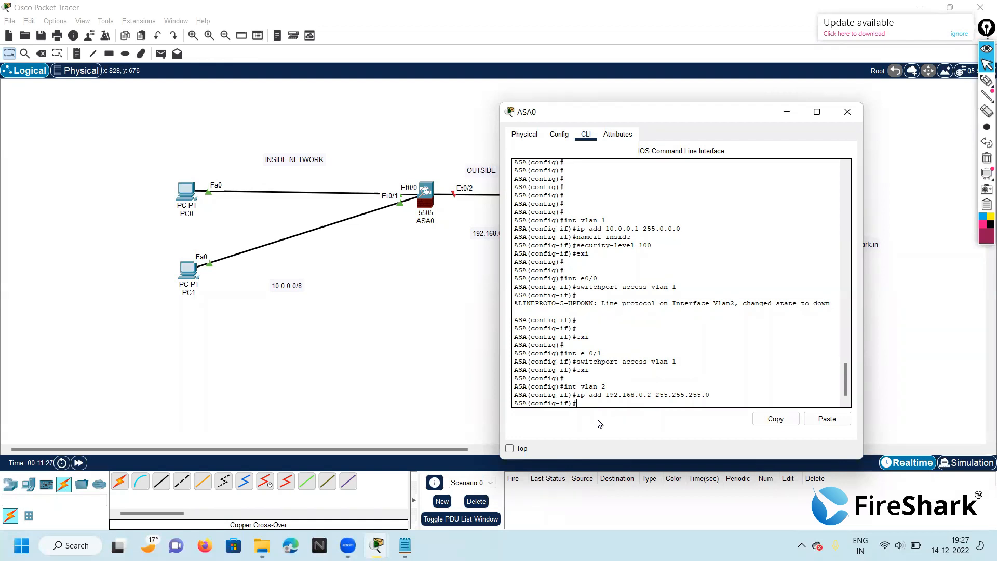
Step: Name the vlan 2 interface outside, set its security level to 0, and exit to global configuration mode
type("nameif outside")
key("Return")
type("s")
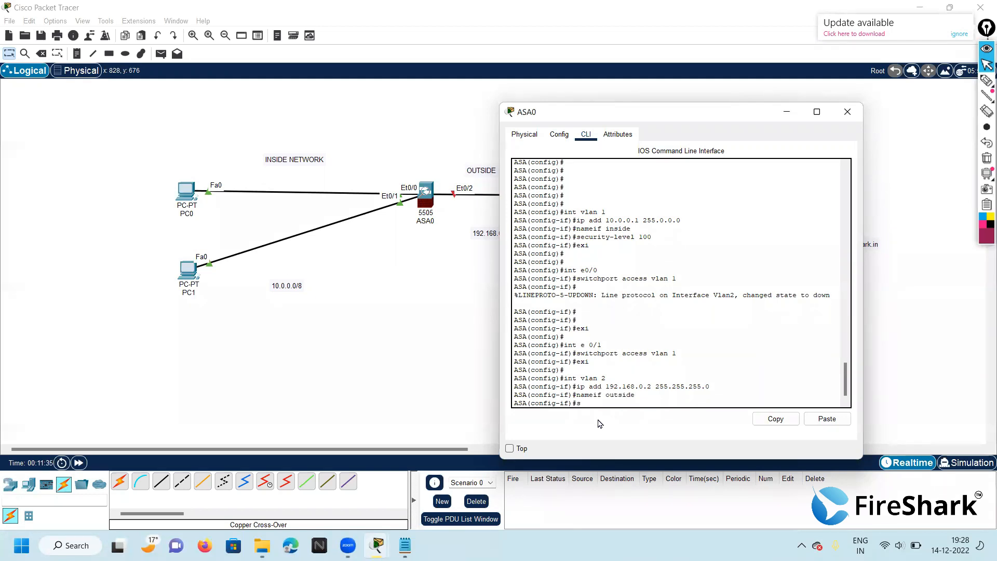
type("ecurity-level 0")
key("Return")
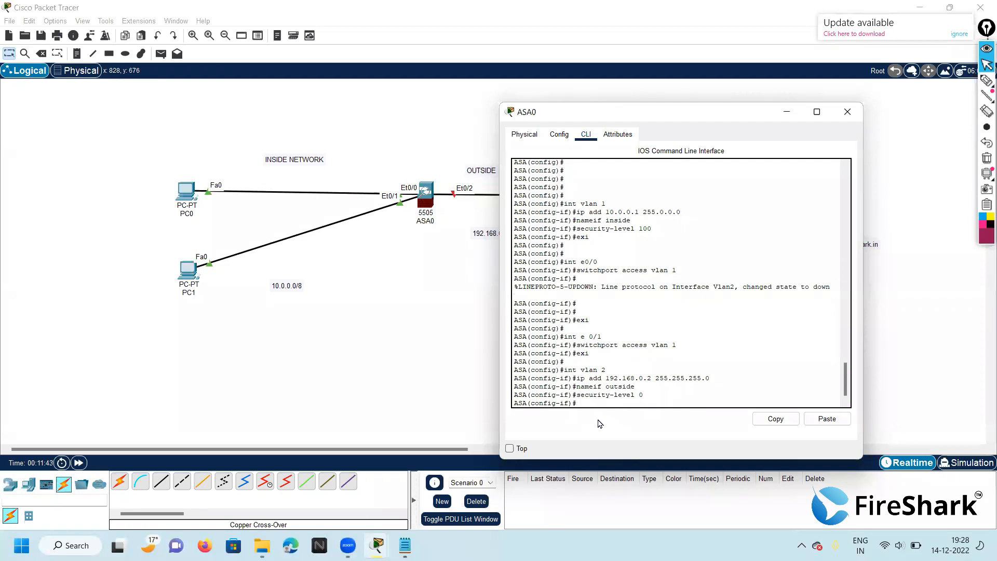
type("exi")
key("Return")
key("Return")
key("Return")
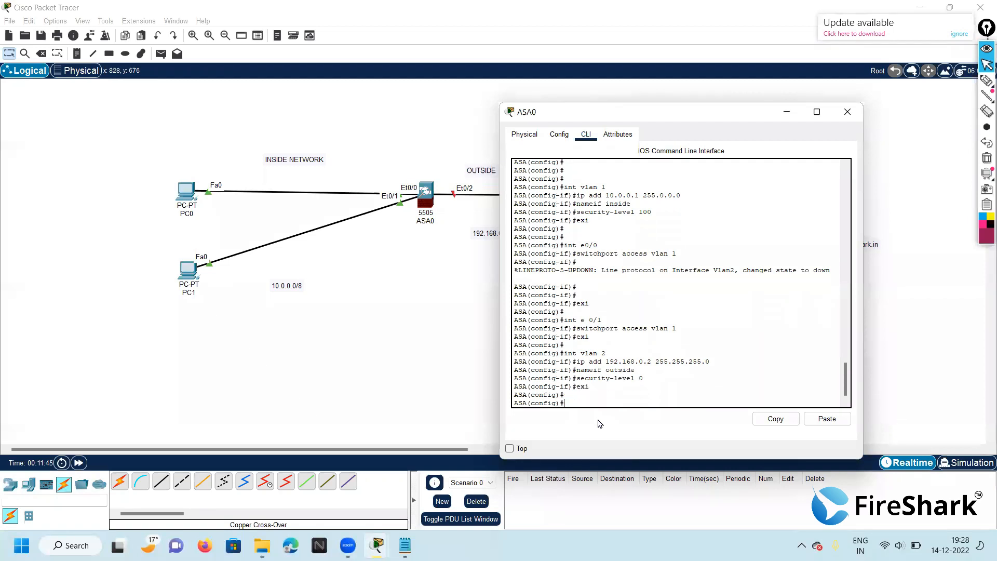
Step: Assign ASA interface e0/2 to access vlan 2 and exit to global configuration mode
type("int")
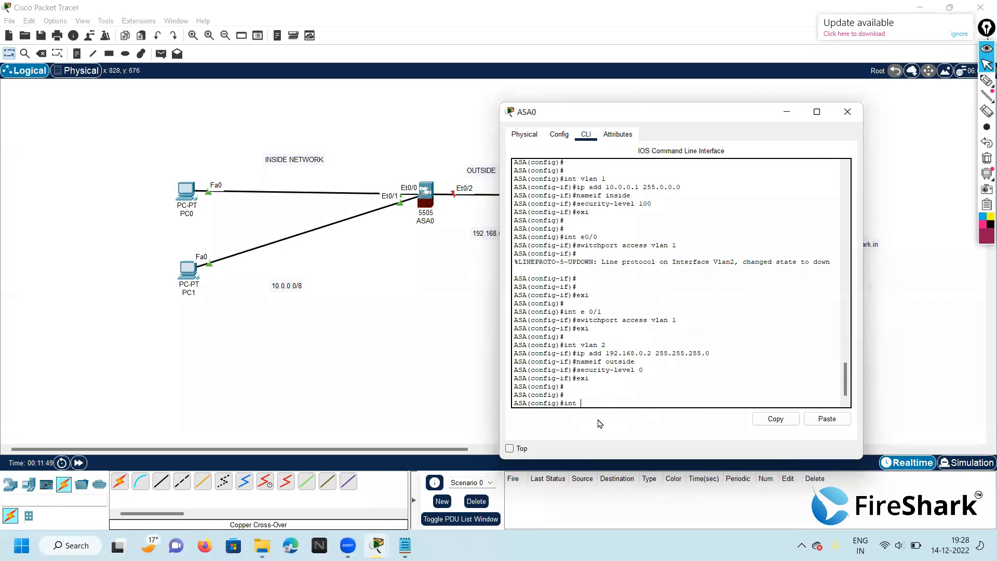
type(" 0")
type("e0/2")
key("Return")
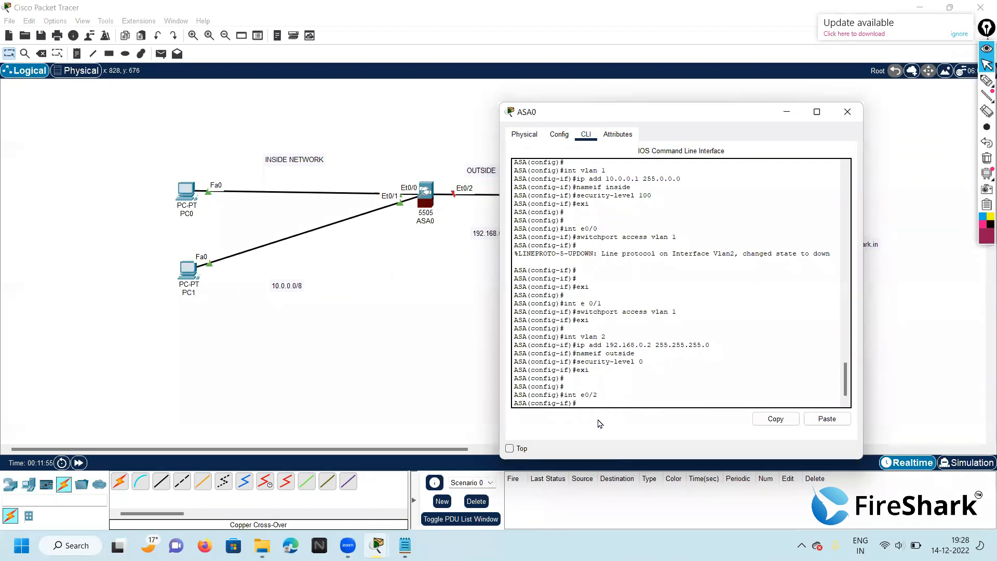
type("switchport acces")
key("BackSpace")
type("vlan 2")
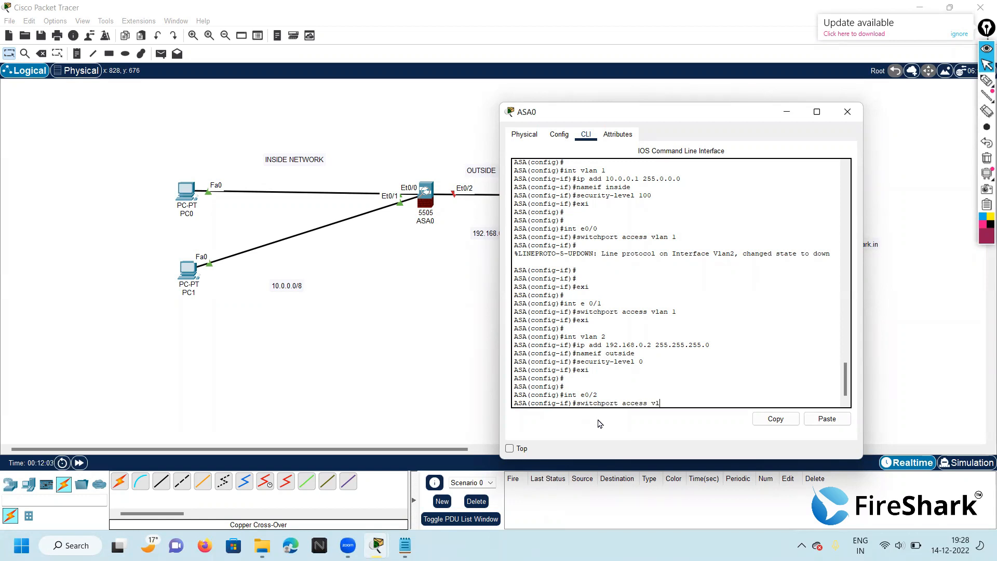
key("Return")
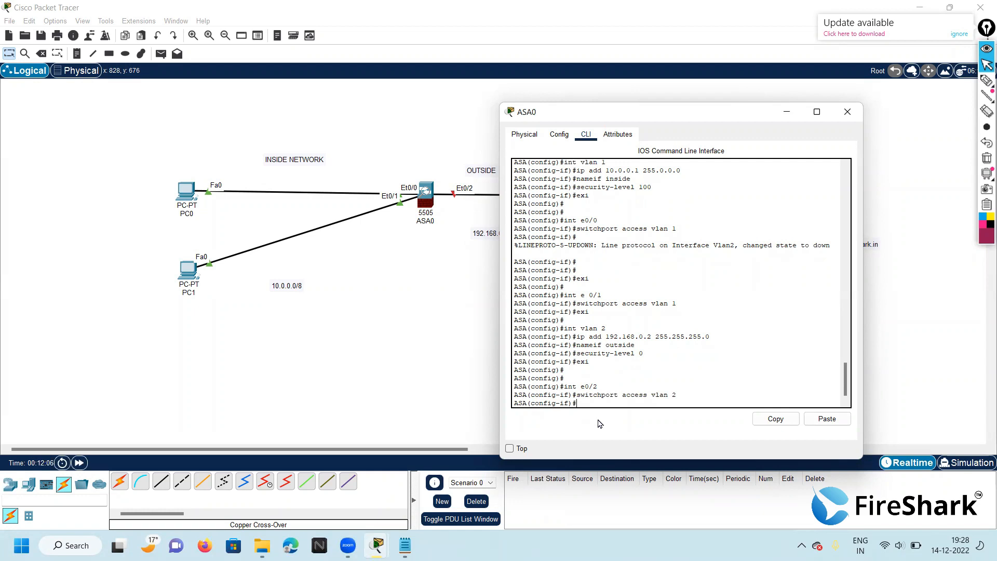
type("exi")
key("Return")
key("Return")
key("Return")
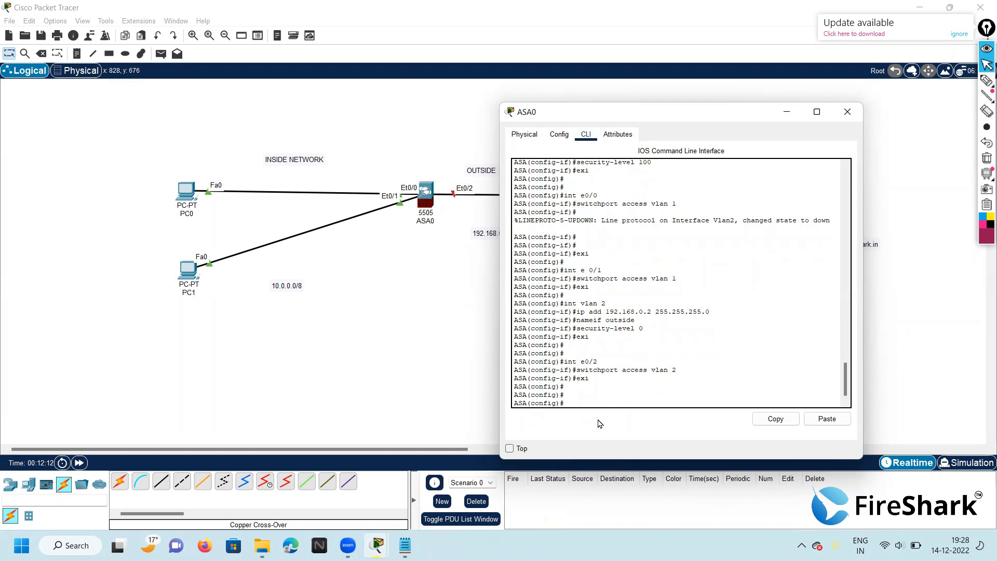
Step: Close the ASA0 window, open Router0's command line and decline the initial configuration dialog with n
left_click(848, 112)
left_click(616, 202)
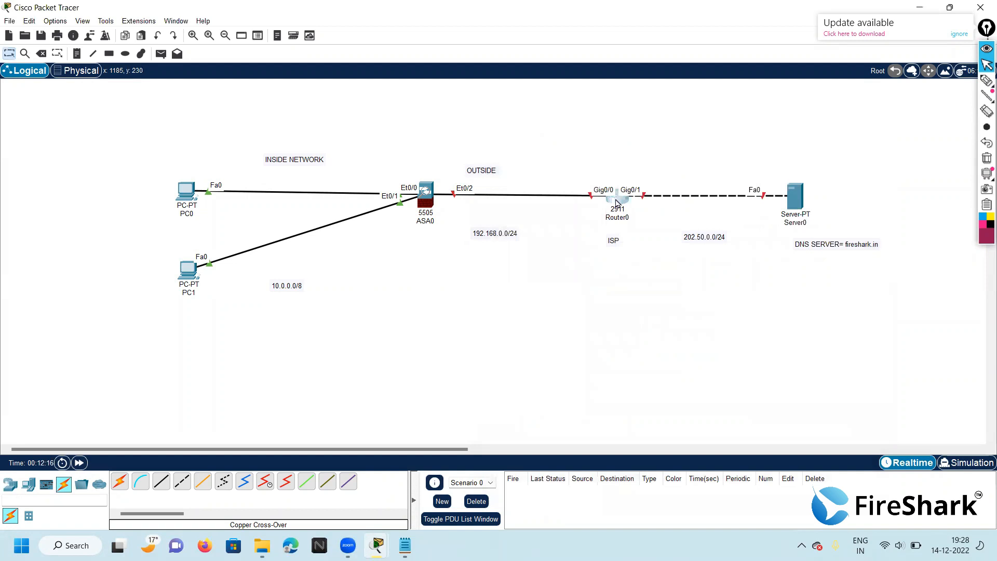
left_click(403, 109)
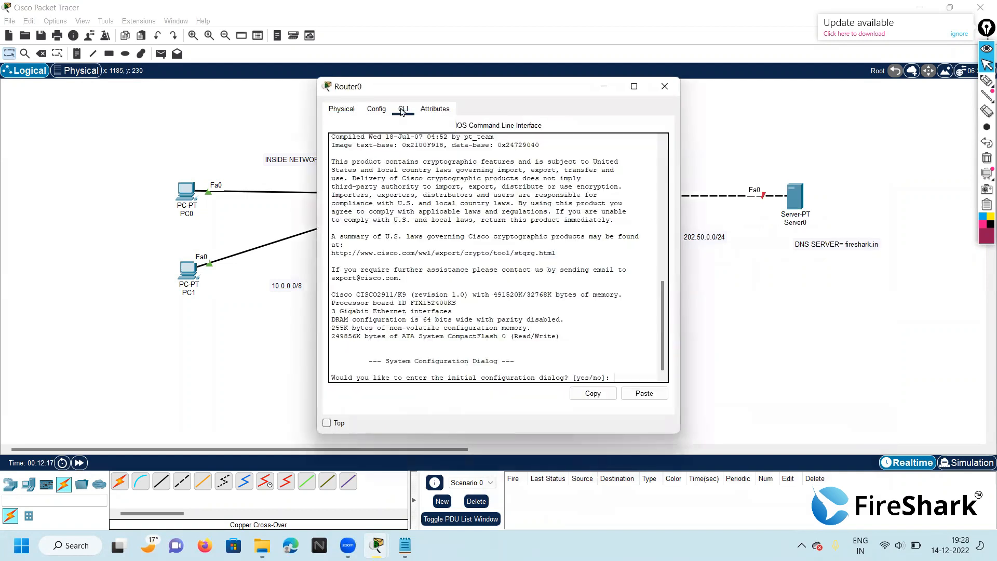
left_click_drag(484, 91, 235, 84)
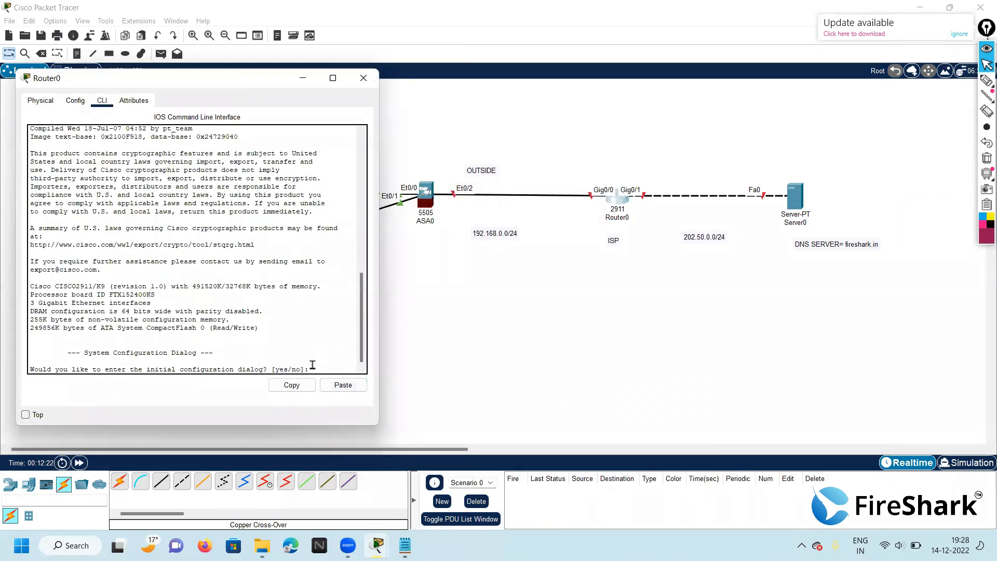
type("n")
key("Return")
key("Return")
key("Return")
key("Return")
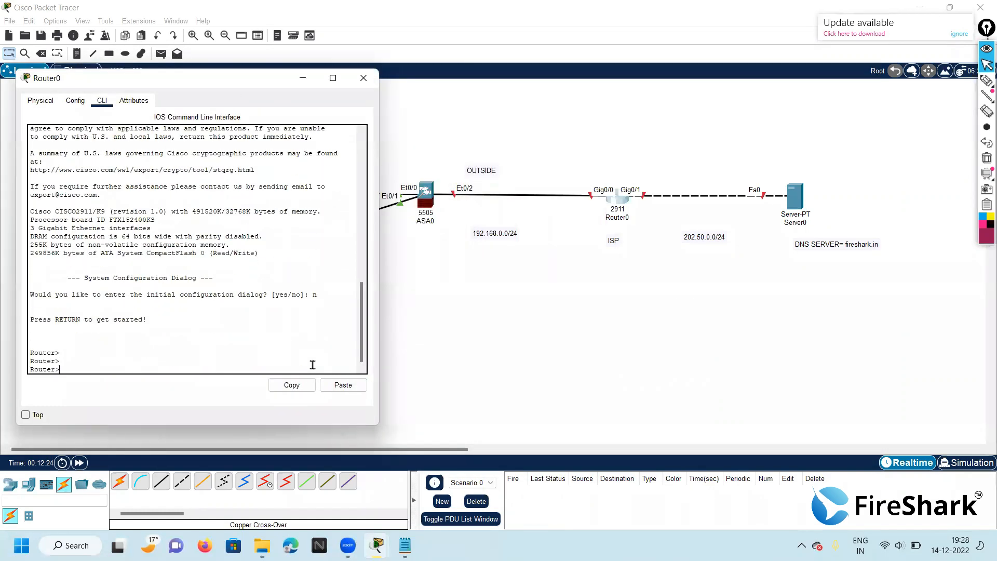
Step: Enter privileged mode on Router0 with enable and global configuration mode with conf t
type("en")
key("BackSpace")
key("BackSpace")
type("nab;le")
key("BackSpace")
key("BackSpace")
type("le")
key("Return")
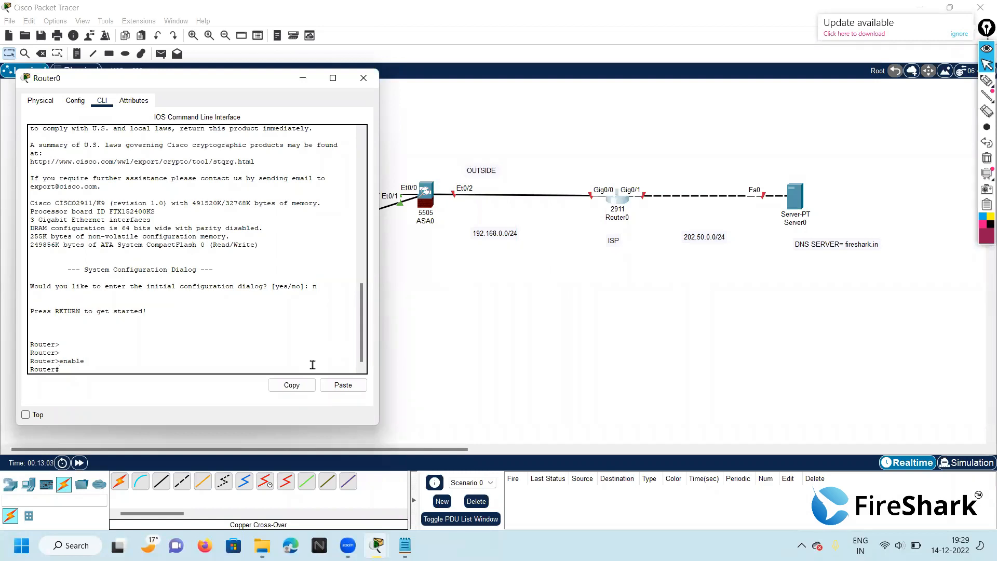
type("onf t")
key("Return")
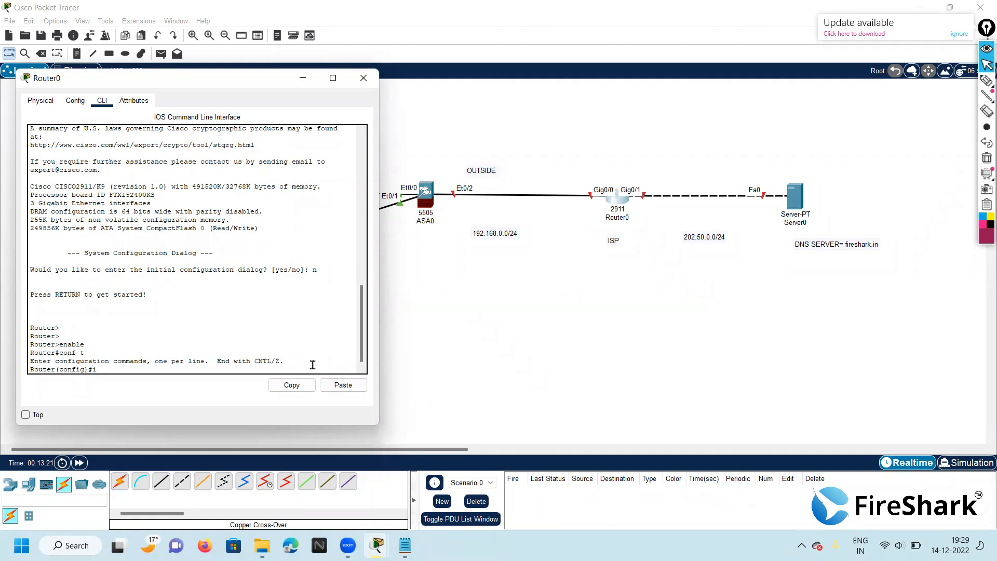
Step: Bring up Router0's gig 0/0 interface with no shut and exit to global configuration mode
type("gig 0/0")
key("Return")
type("no shut")
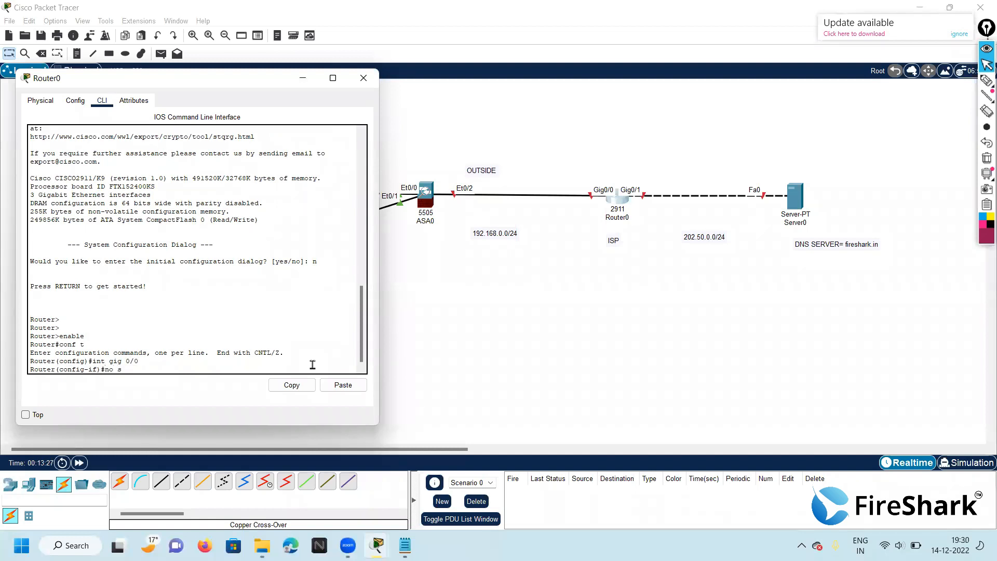
key("Return")
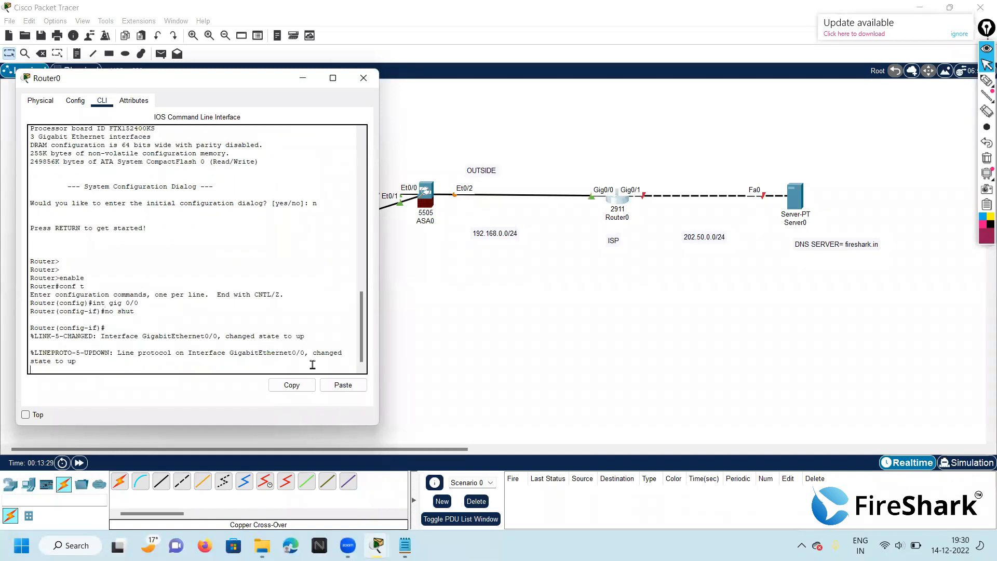
key("Return")
key("Return")
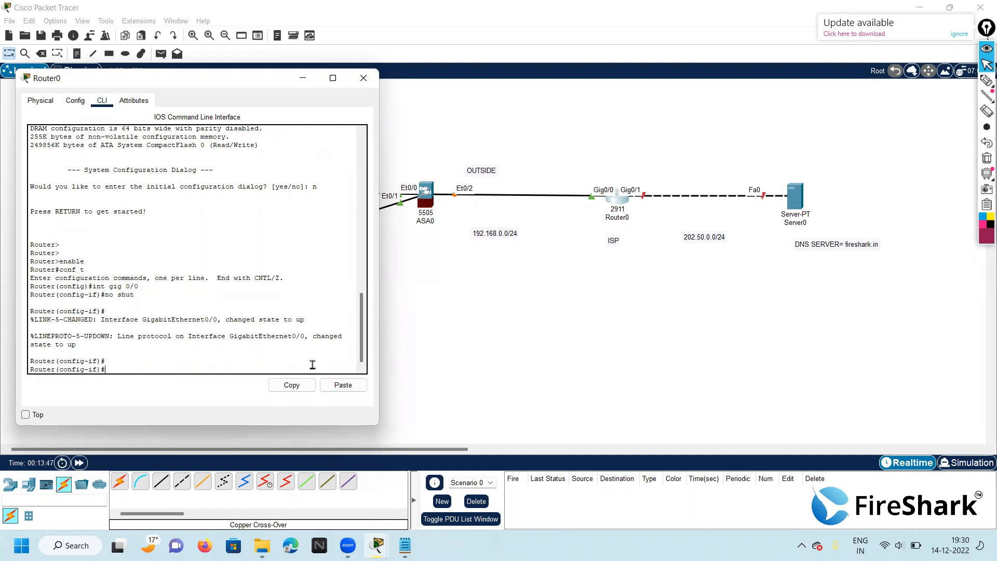
type("exi")
key("Return")
key("Return")
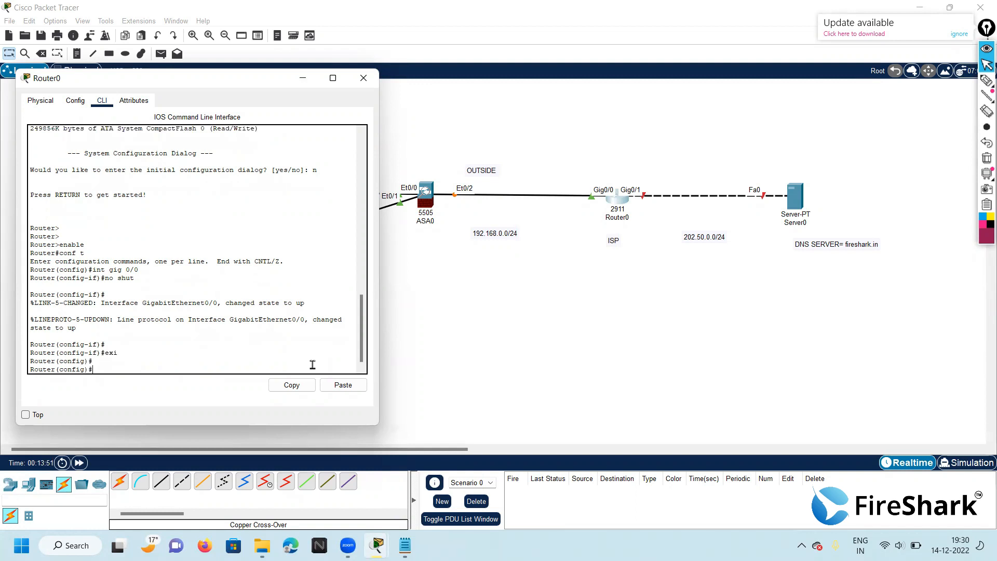
Step: Bring up Router0's gig 0/1 interface with no shut and exit to global configuration mode
type("int gig 0/1")
key("Return")
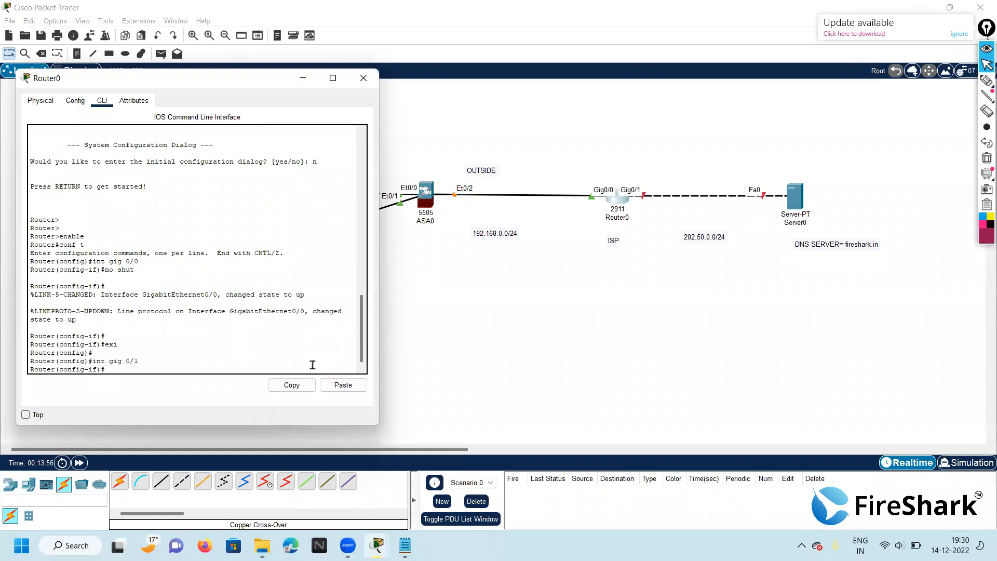
type("no shut")
key("Return")
type("exi")
key("Return")
key("Return")
key("Return")
key("Return")
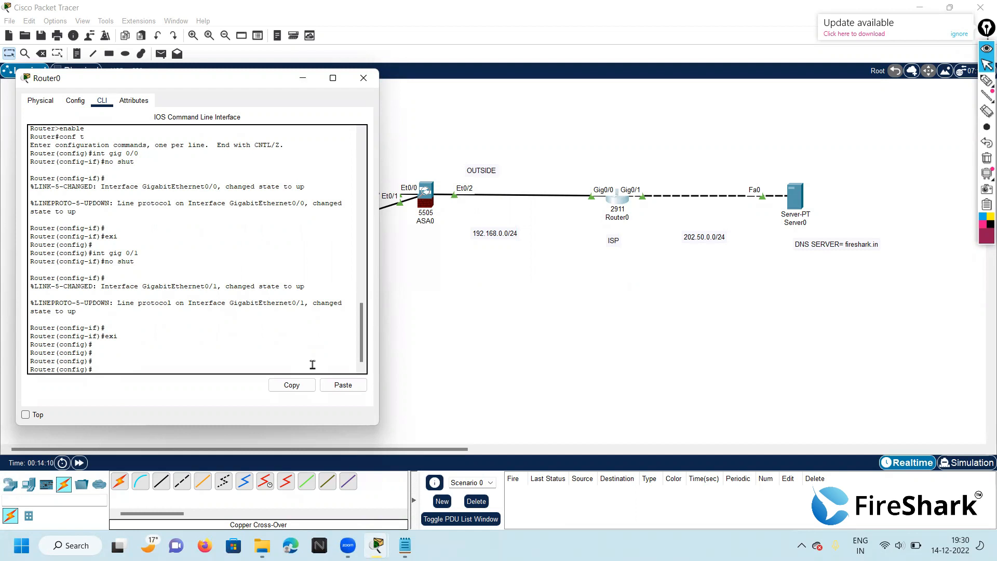
Step: Set the router's hostname to ISP
type("hostname")
key("Caps_Lock")
type("ISP")
key("Caps_Lock")
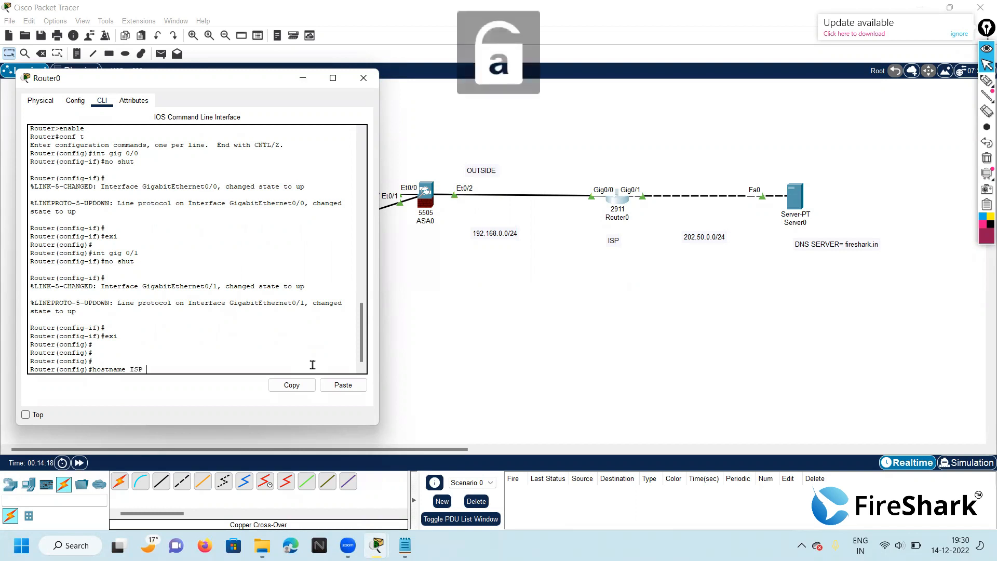
key("Return")
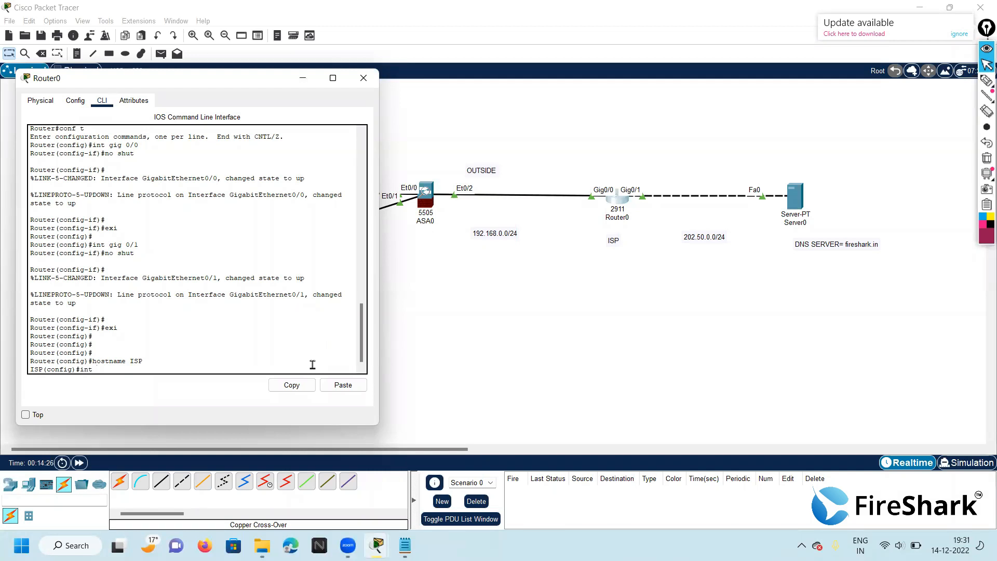
Step: Assign interface gig 0/0 the IP address 192.168.0.1 255.255.255.0 and exit to global configuration mode
type("int gig 0/0")
key("Return")
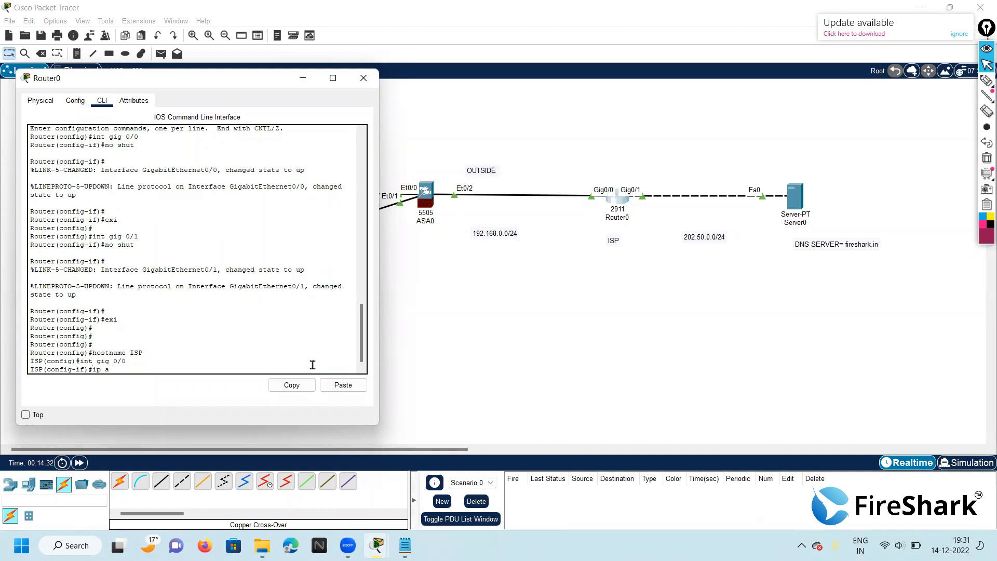
type("ip add 192.169")
key("BackSpace")
type("8.0.1 255.255.255.")
type("0")
key("Return")
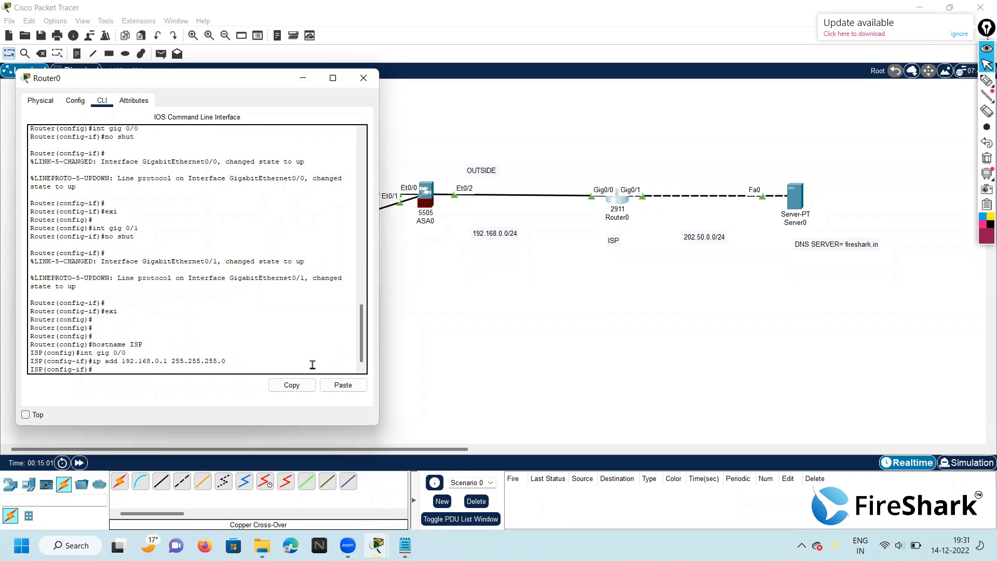
type("xi")
key("Return")
key("Return")
key("Return")
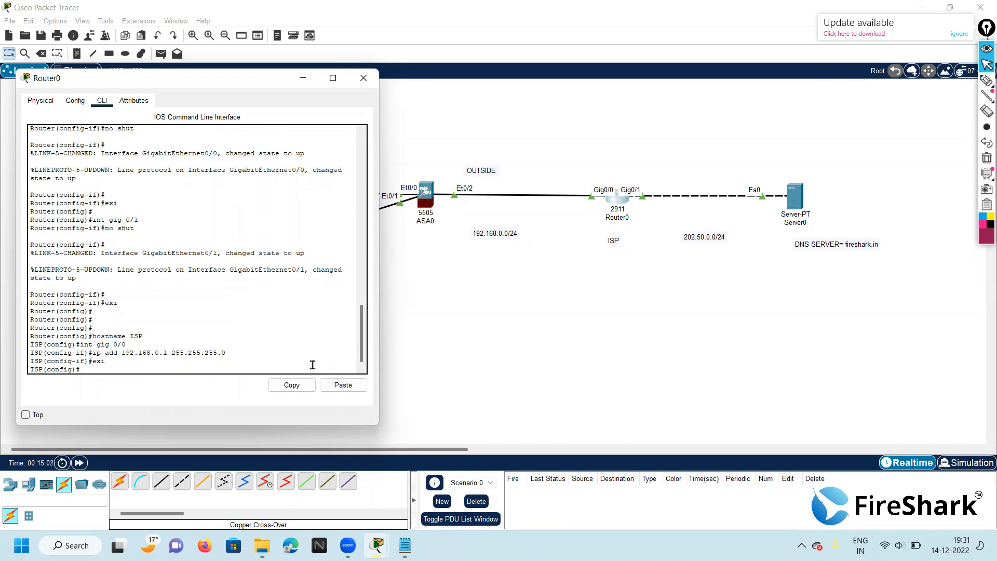
Step: Assign interface gig 0/1 the IP address 202.50.0.1 255.255.255.0 and exit to global configuration mode
type("int")
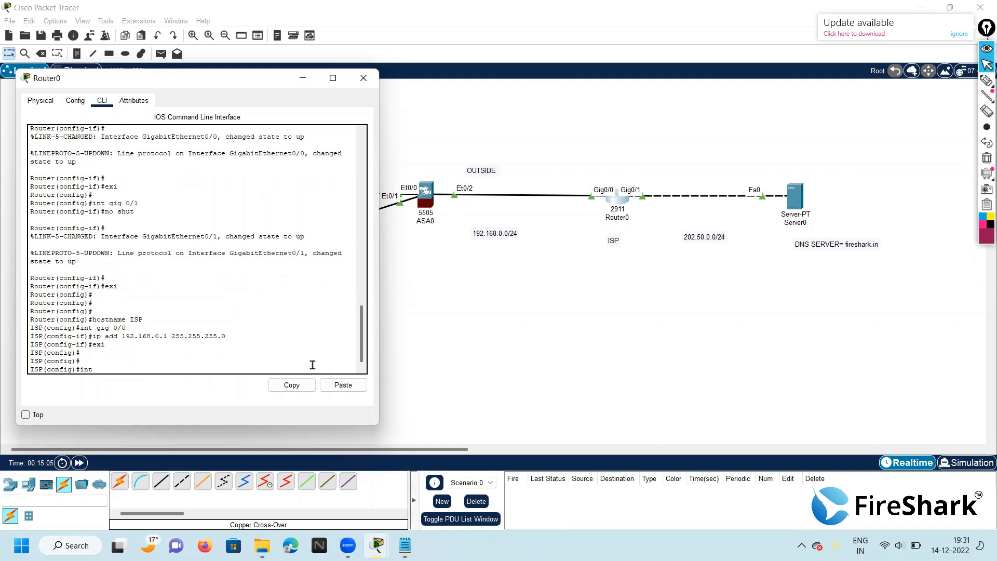
type(" gig 0/1")
key("Return")
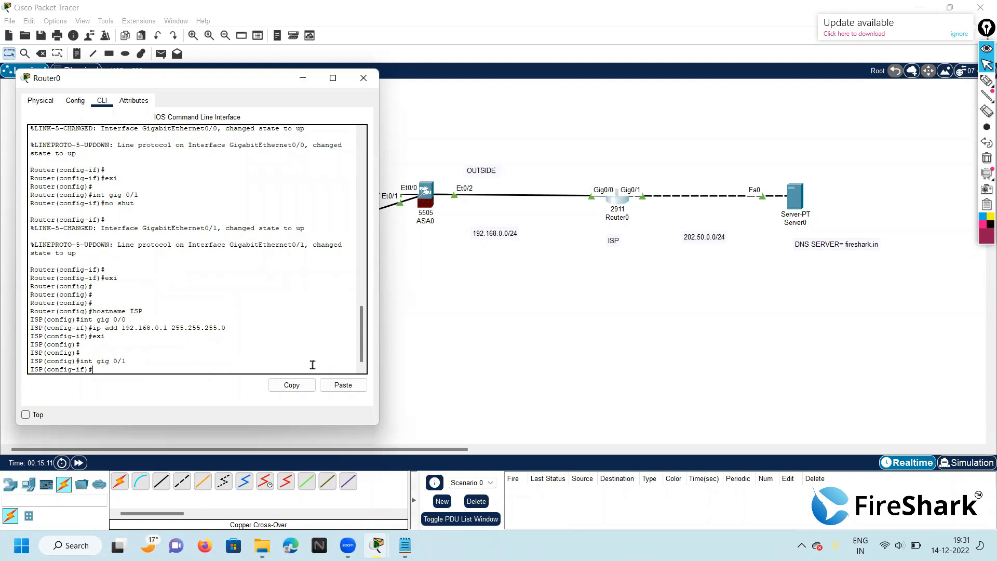
type("ip add 202.50.0.")
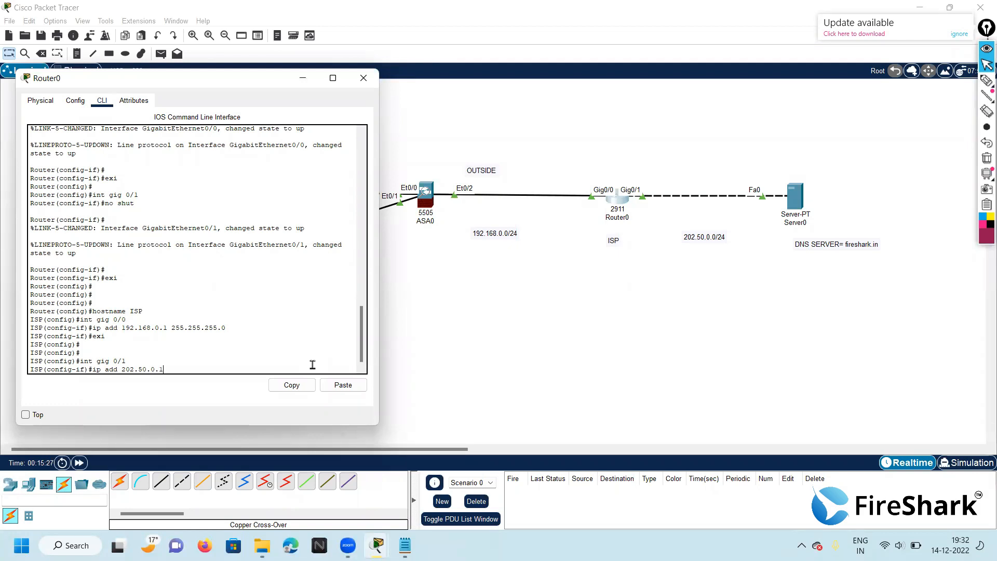
type("1 255.255.255.0")
key("Return")
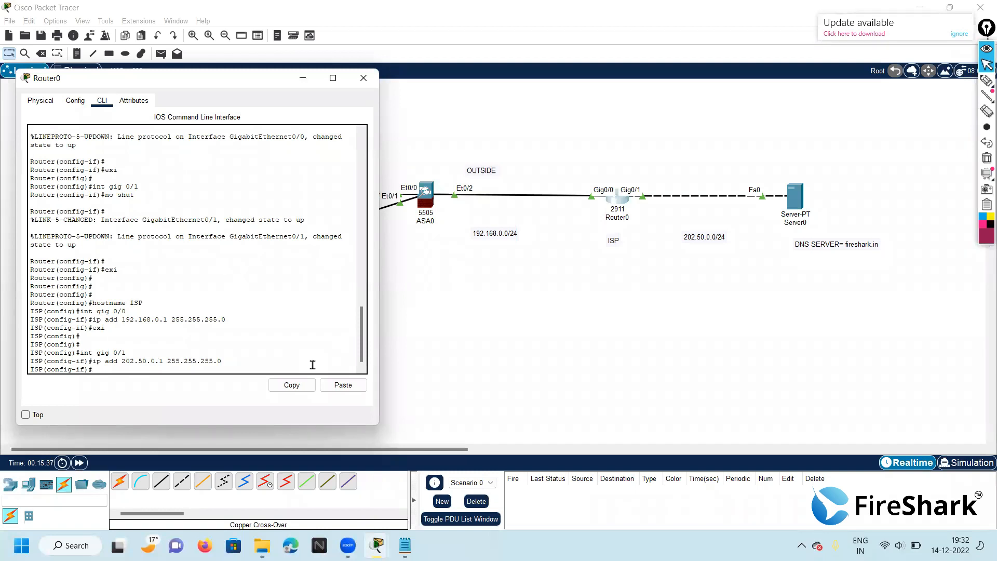
type("exi")
key("Return")
key("Return")
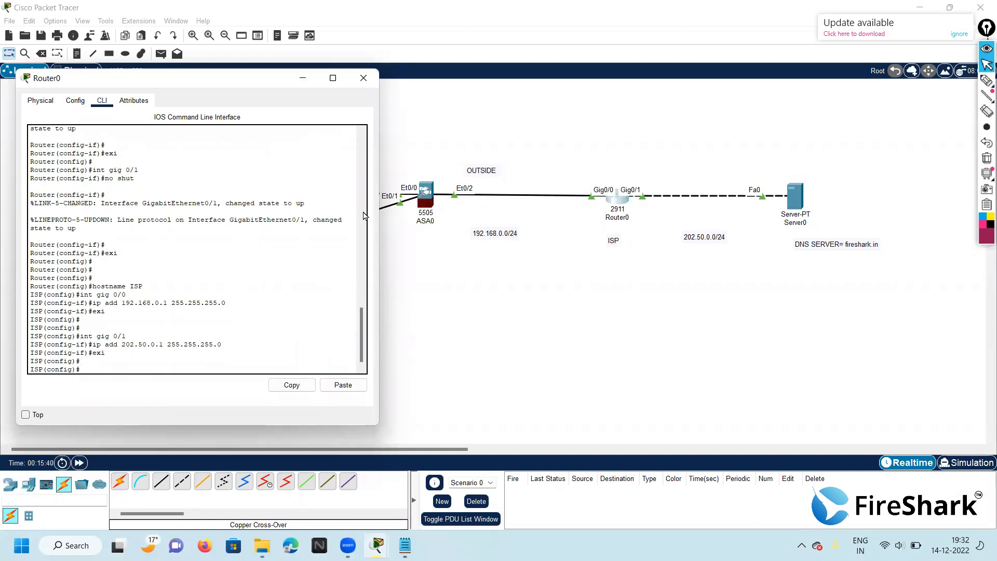
Step: Close the Router0 window and open the IP configuration of Server0
left_click(366, 70)
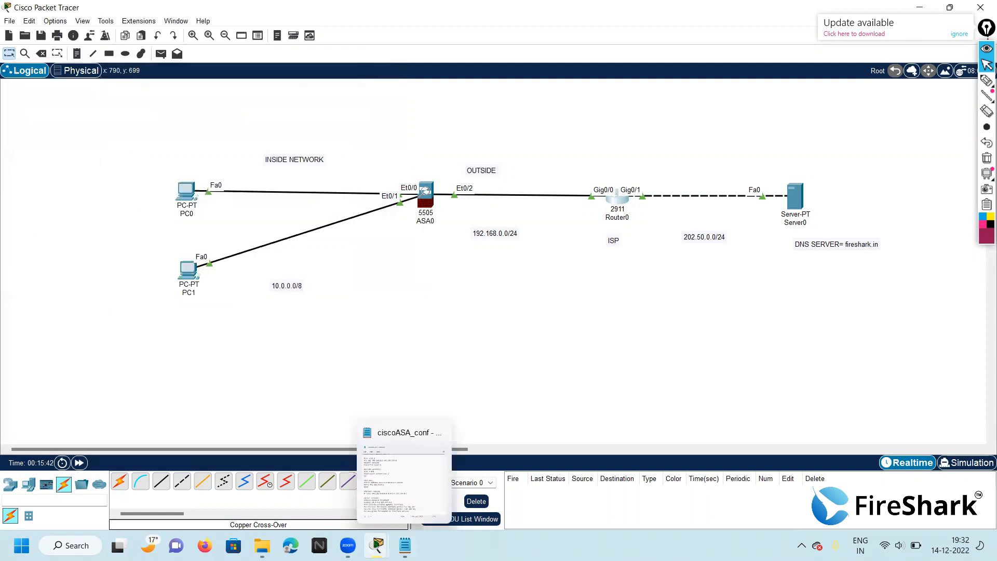
mouse_move(377, 545)
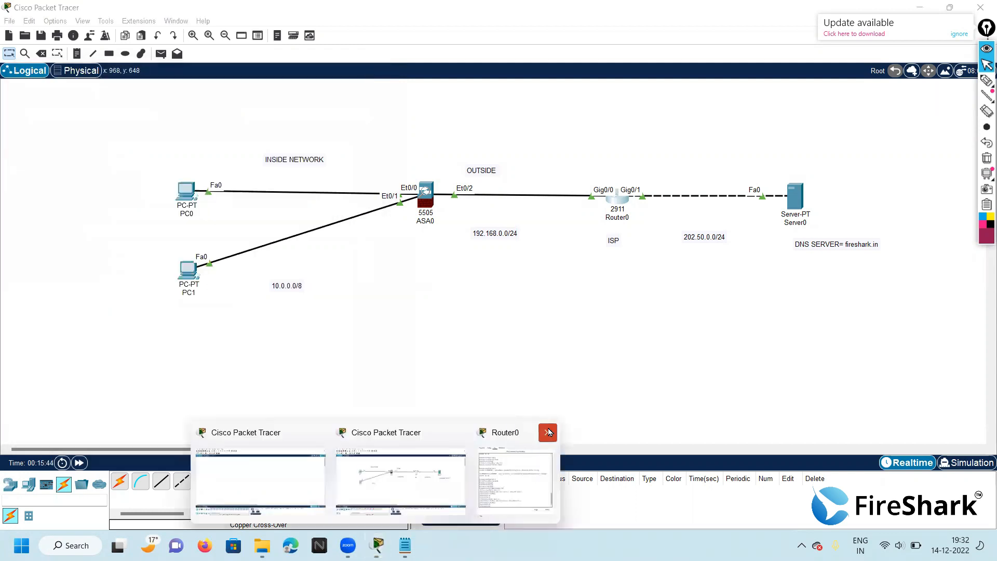
left_click(548, 432)
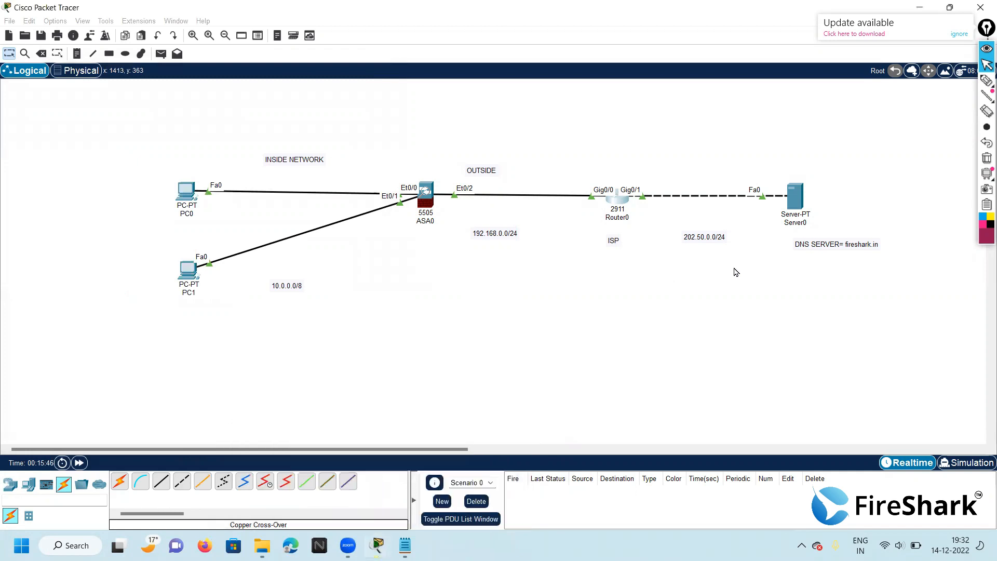
left_click(795, 202)
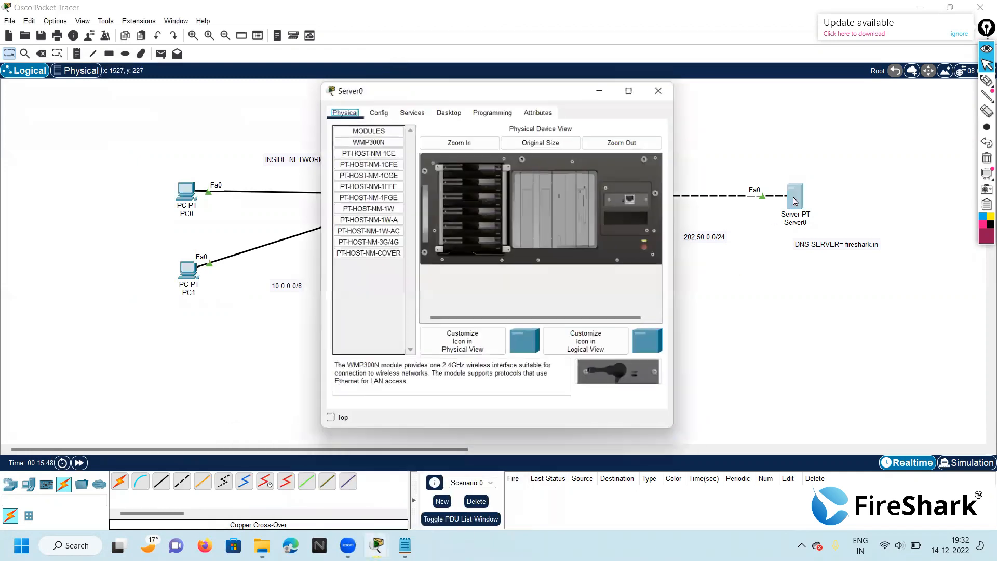
left_click(411, 110)
left_click(377, 109)
left_click(448, 109)
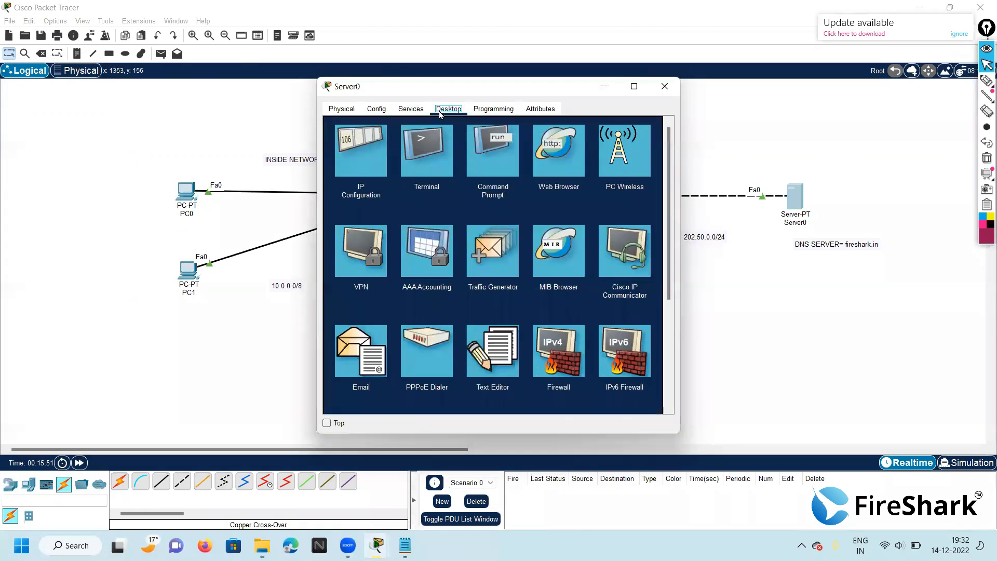
left_click(381, 152)
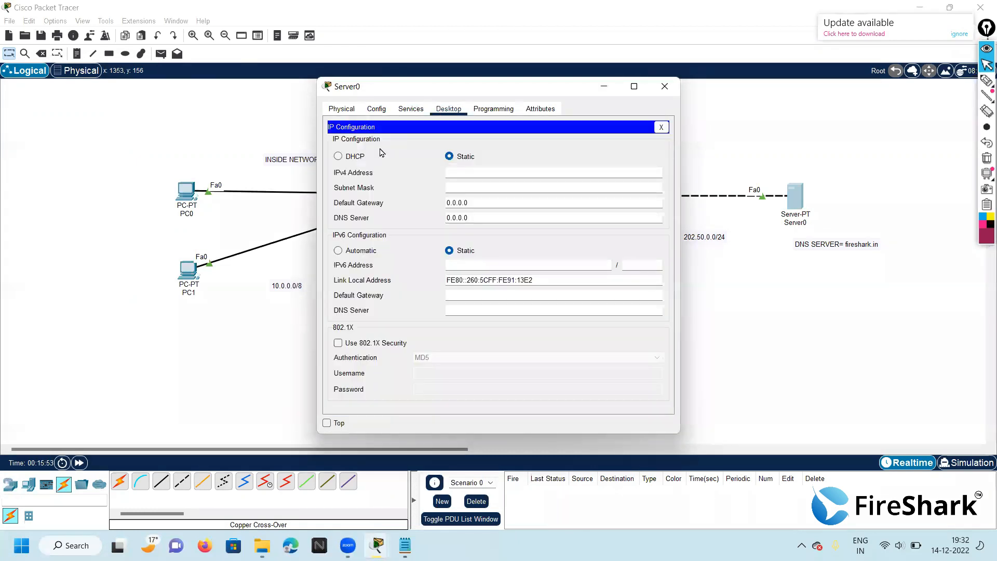
Step: Set Server0's static IPv4 address to 202.50.0.2 with subnet mask 255.255.255.0
left_click(460, 173)
type("20")
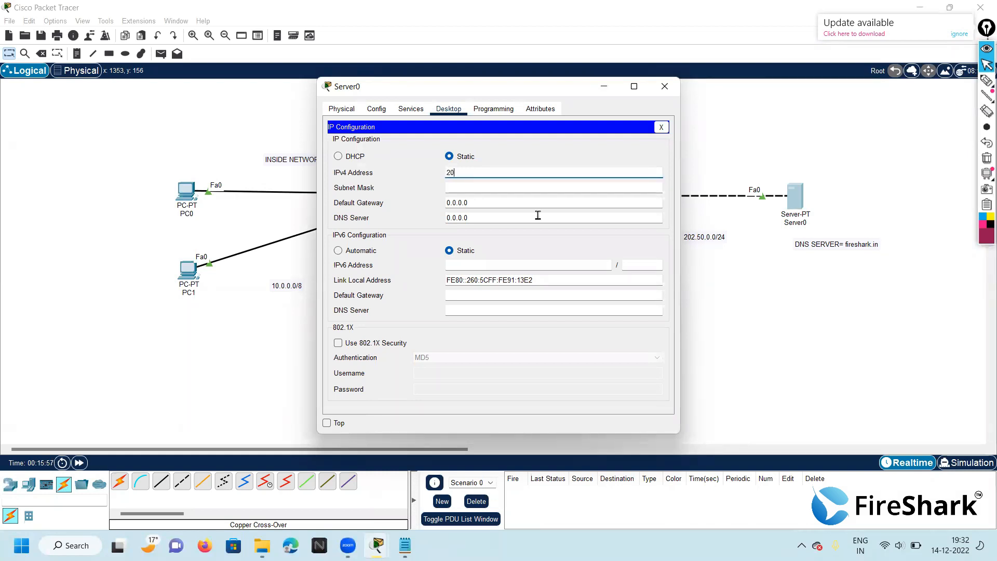
type("2 59")
key("BackSpace")
type("0.0.2")
left_click(491, 188)
Step: Set Server0's IPv4 default gateway to 202.50.0.1
left_click(476, 203)
key("BackSpace")
key("BackSpace")
key("BackSpace")
key("BackSpace")
key("BackSpace")
key("BackSpace")
key("BackSpace")
type("202.2")
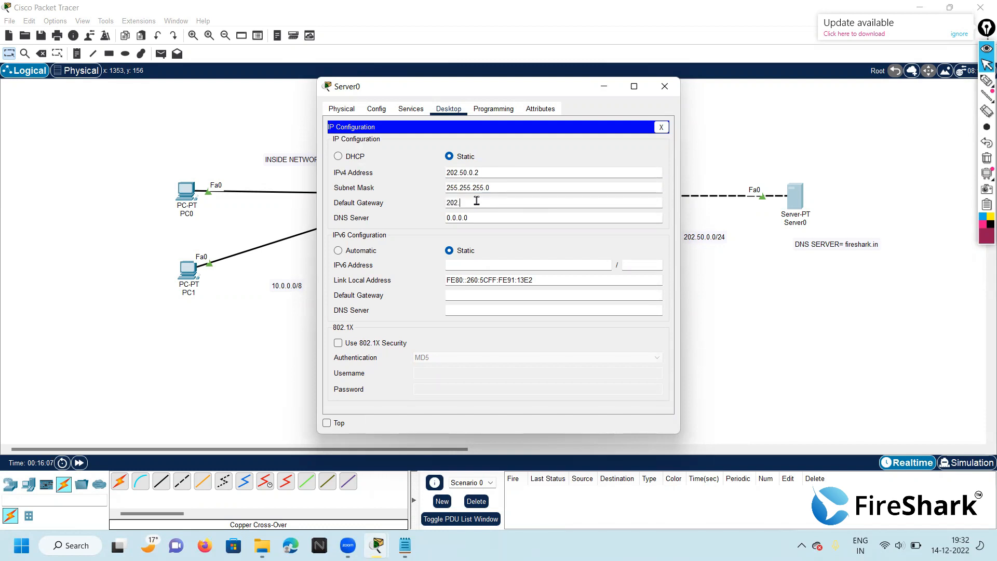
type("50.0.2")
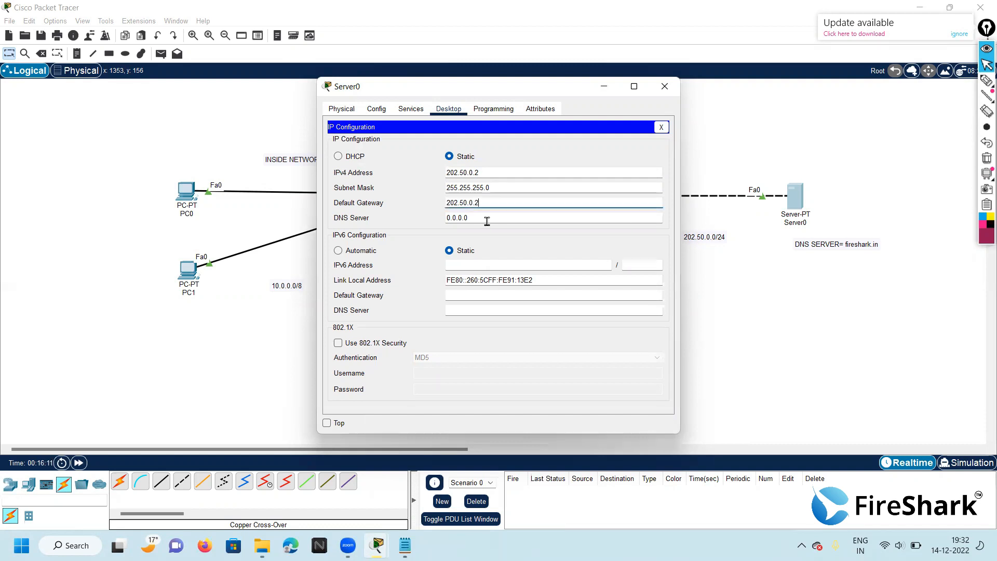
key("BackSpace")
type("1")
Step: Set Server0's IPv4 DNS server to 202.50.0.2 and close the Server0 window
left_click(479, 218)
key("BackSpace")
key("BackSpace")
key("BackSpace")
key("BackSpace")
key("BackSpace")
key("BackSpace")
key("BackSpace")
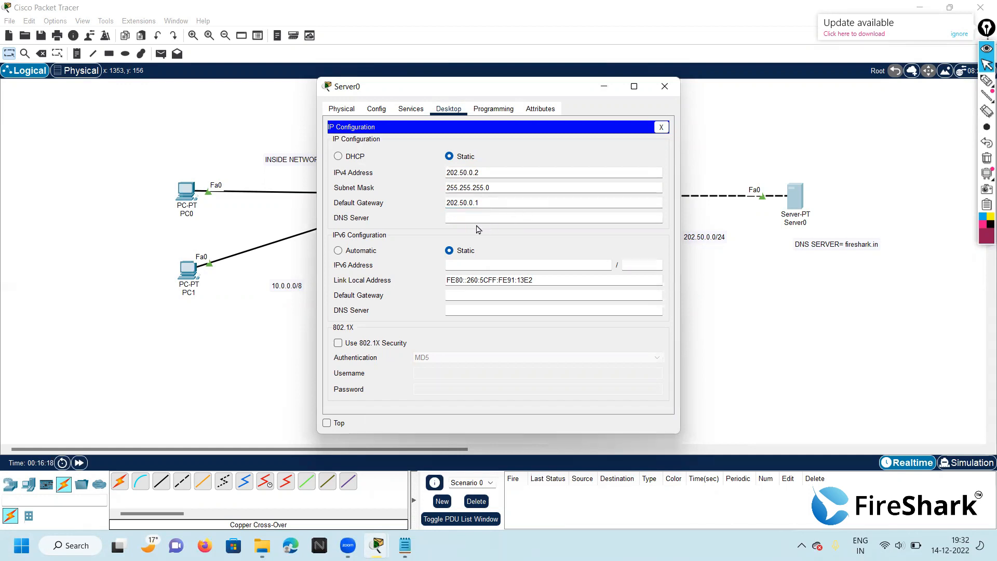
type("202.")
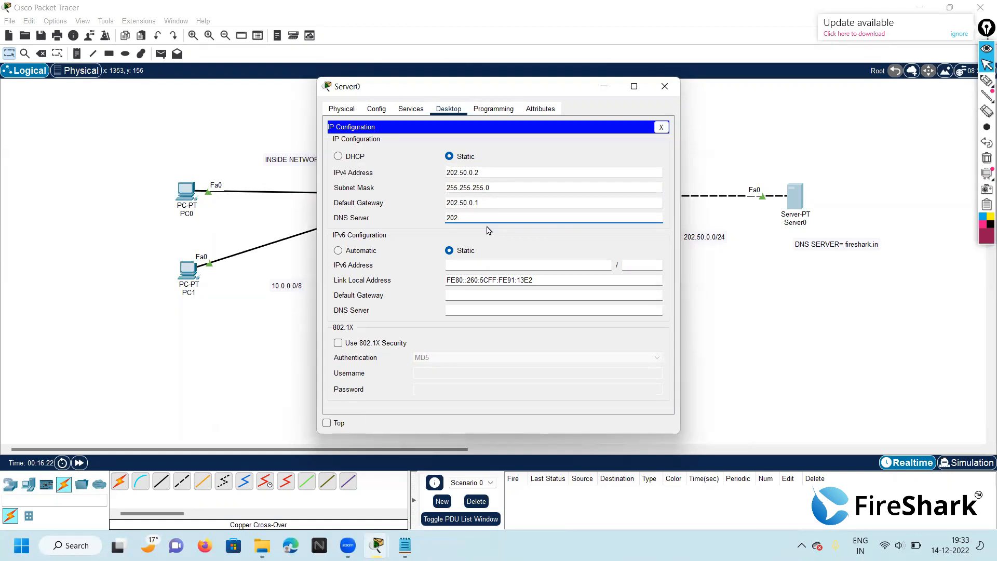
type("50.0.2")
left_click(665, 87)
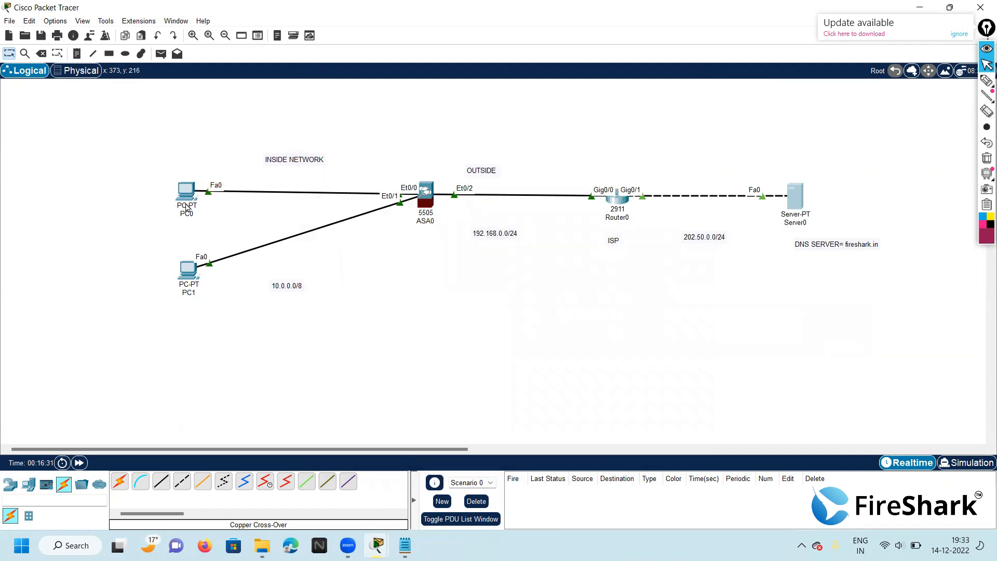
Step: Define the DHCP address pool 10.0.0.2-10.0.0.10 for the inside interface in ASA0's command line
mouse_move(192, 271)
mouse_move(426, 200)
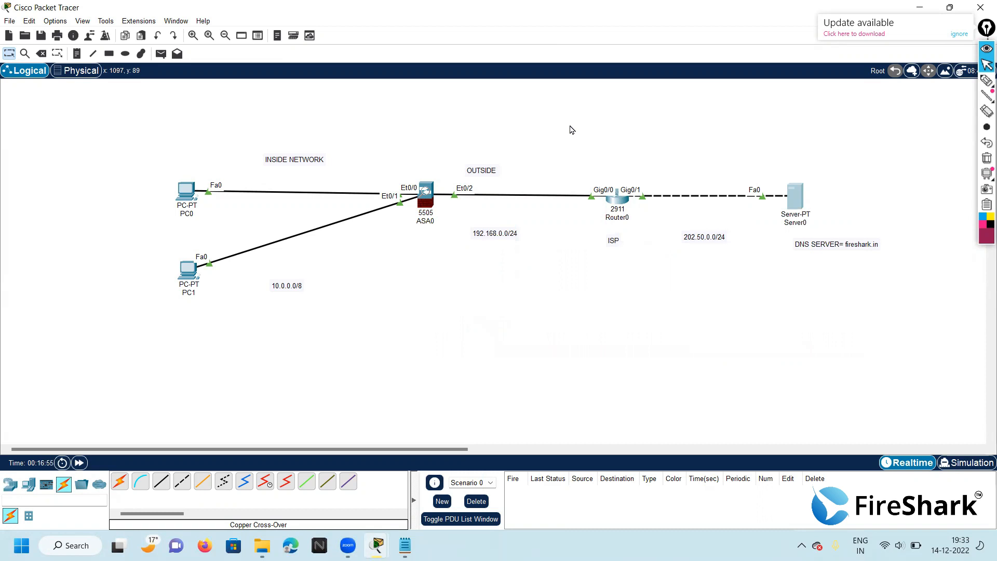
left_click(430, 199)
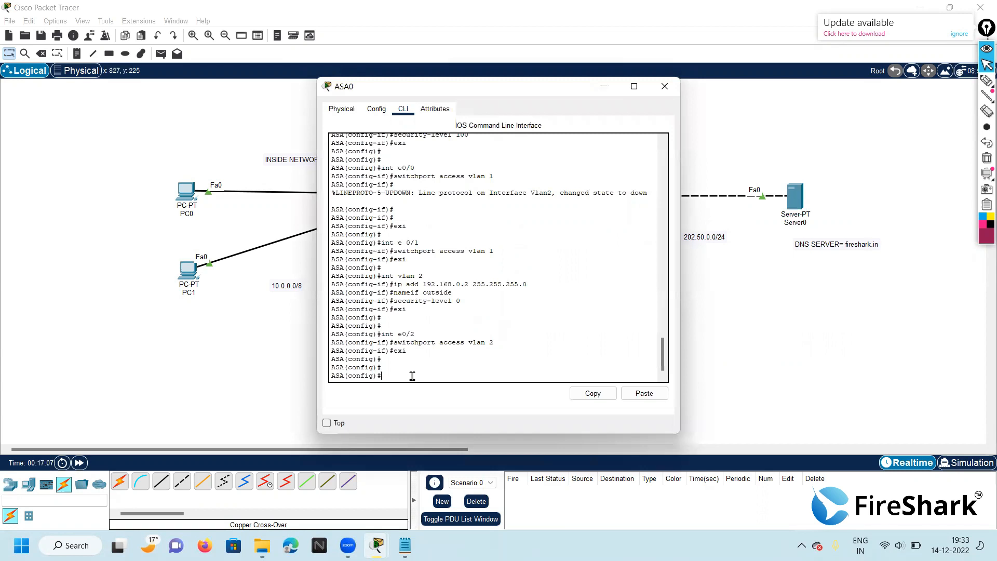
type("dhcpd address 10.0.0")
type("2")
type("-10.0.0.10 i")
type("nside")
key("Return")
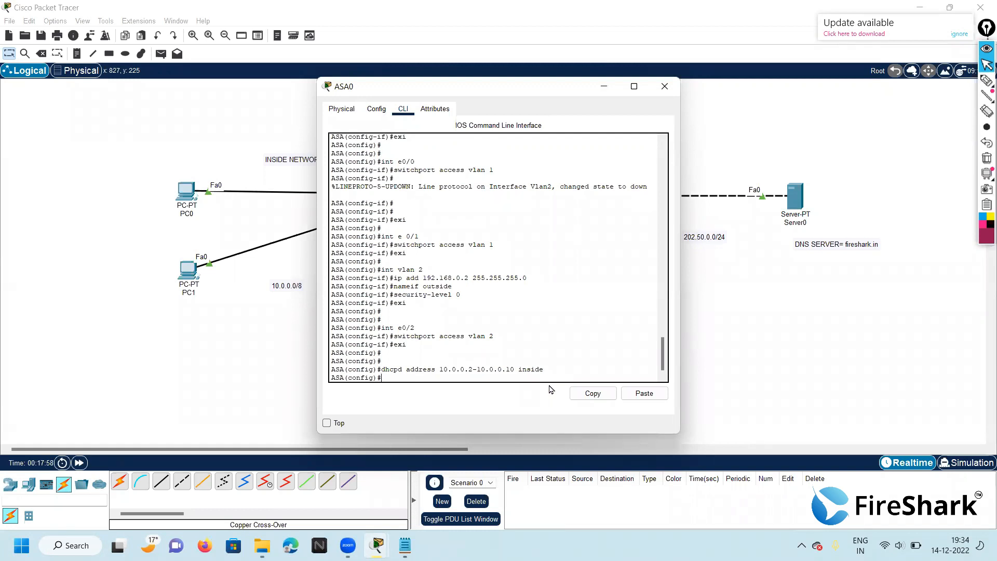
Step: Set the ASA's DHCP DNS server to 202.50.0.2 and close the ASA0 window
type("dhcpd dns 202.50.0.2")
key("Return")
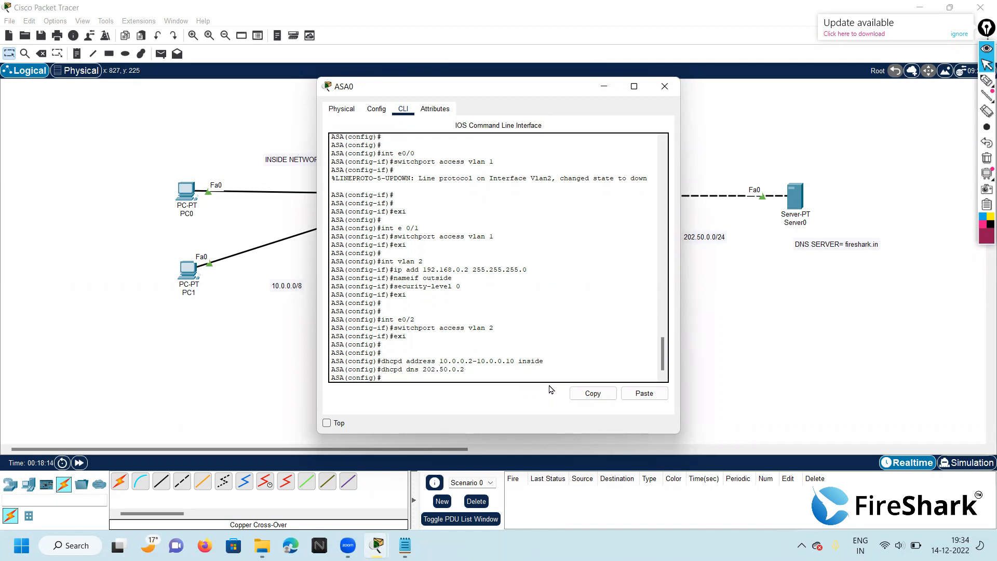
left_click(664, 86)
Step: Switch PC0's IP configuration to DHCP and close the PC0 window
left_click(185, 194)
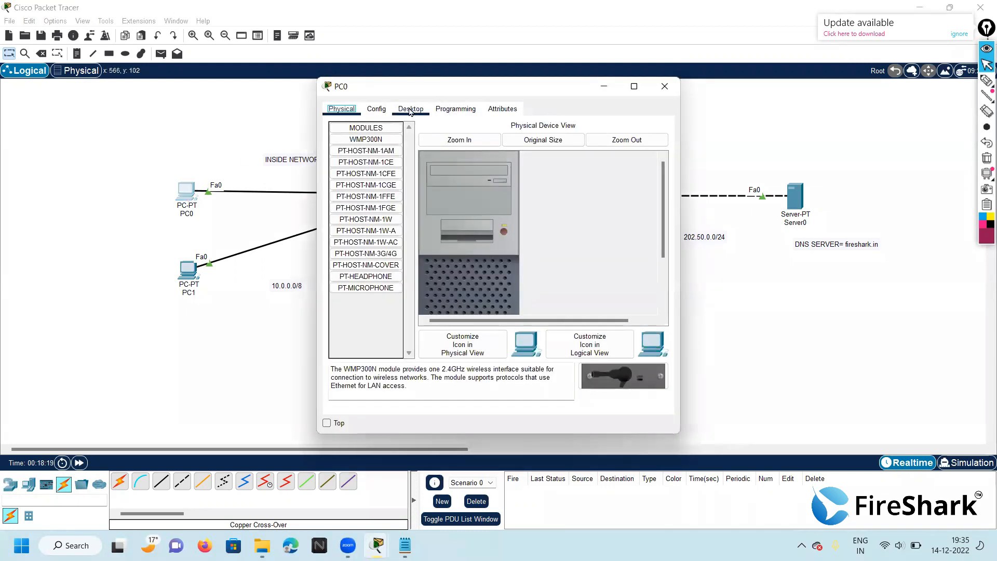
left_click(410, 109)
left_click(553, 159)
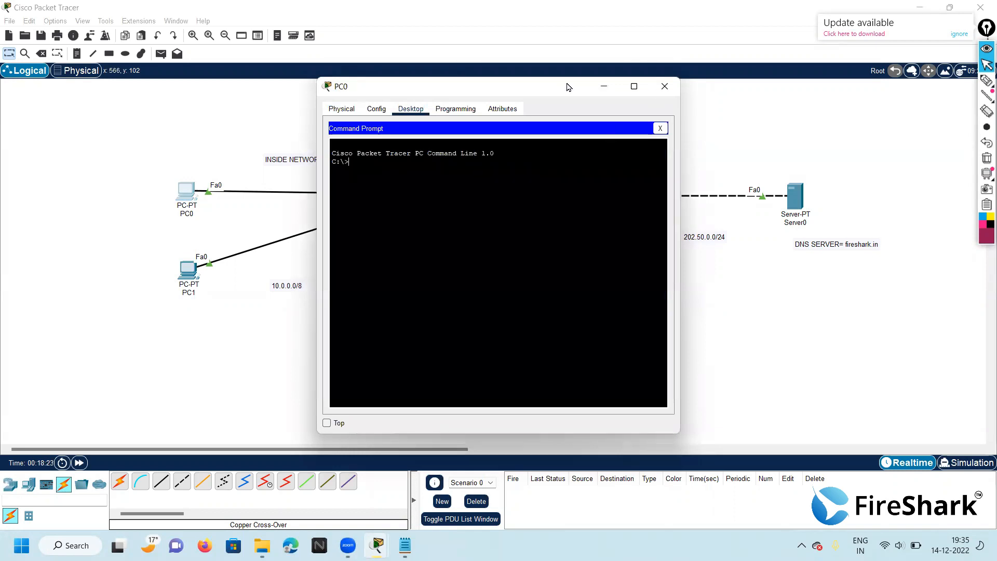
left_click(661, 129)
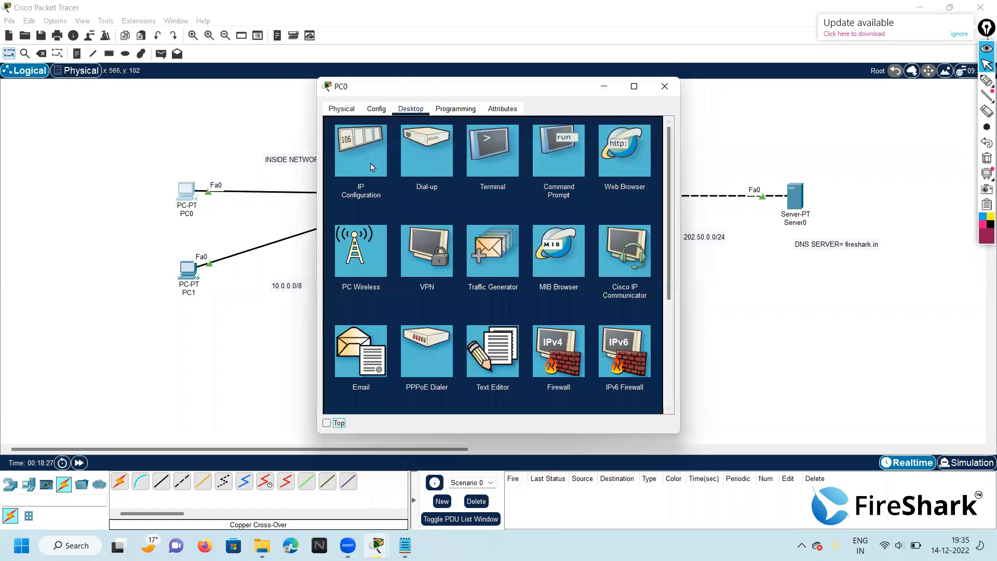
left_click(372, 165)
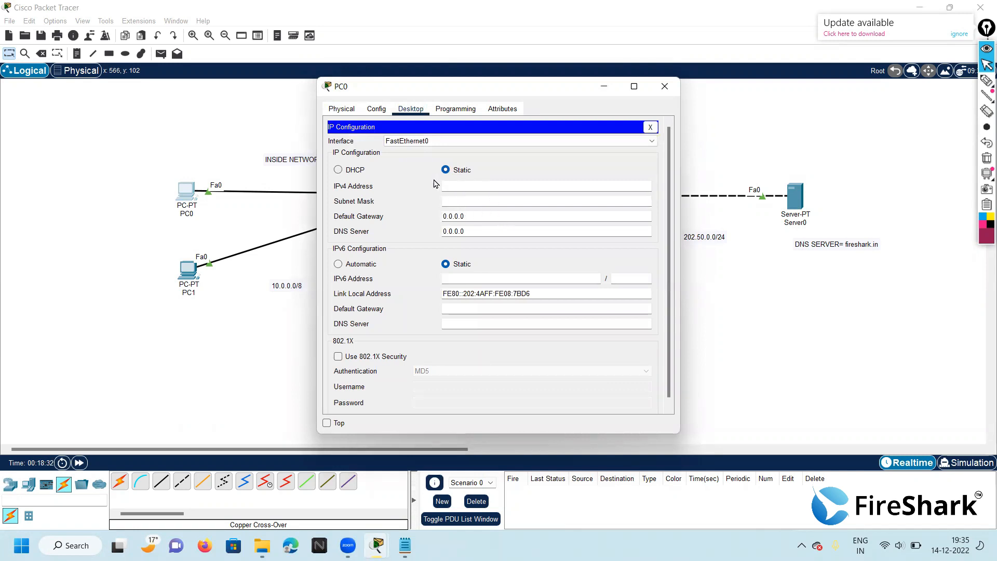
left_click_drag(426, 91, 564, 115)
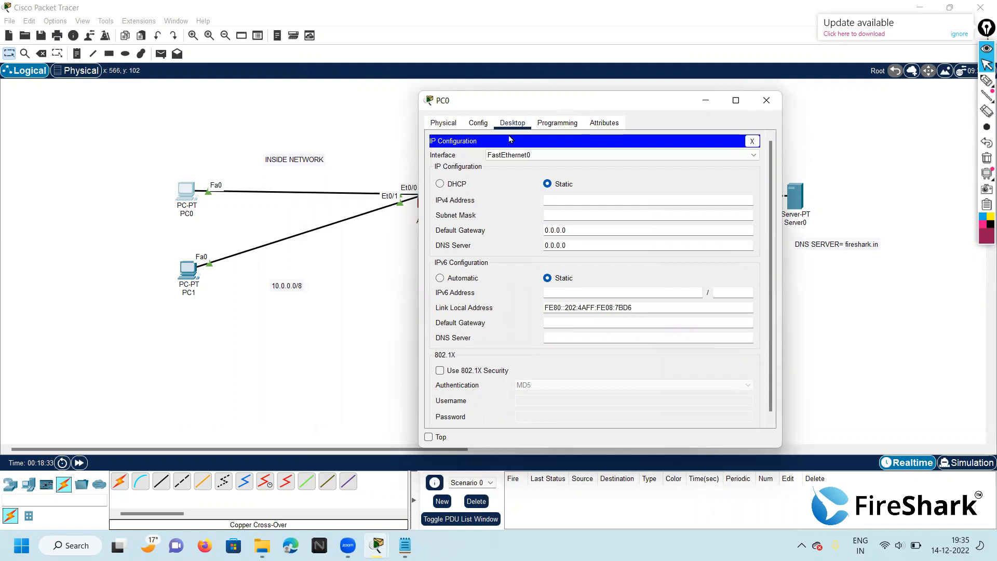
left_click_drag(564, 115, 546, 149)
left_click(421, 218)
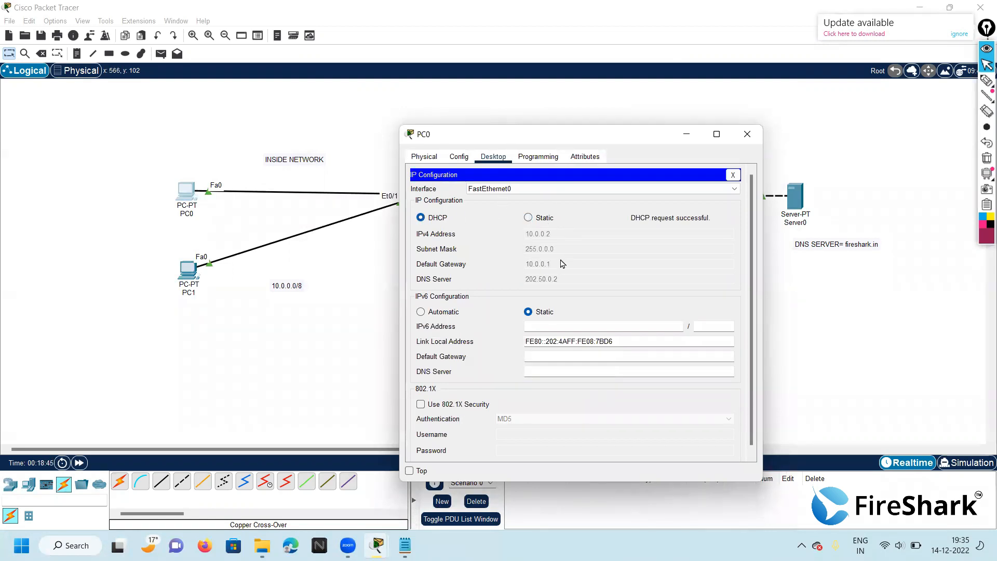
left_click(750, 137)
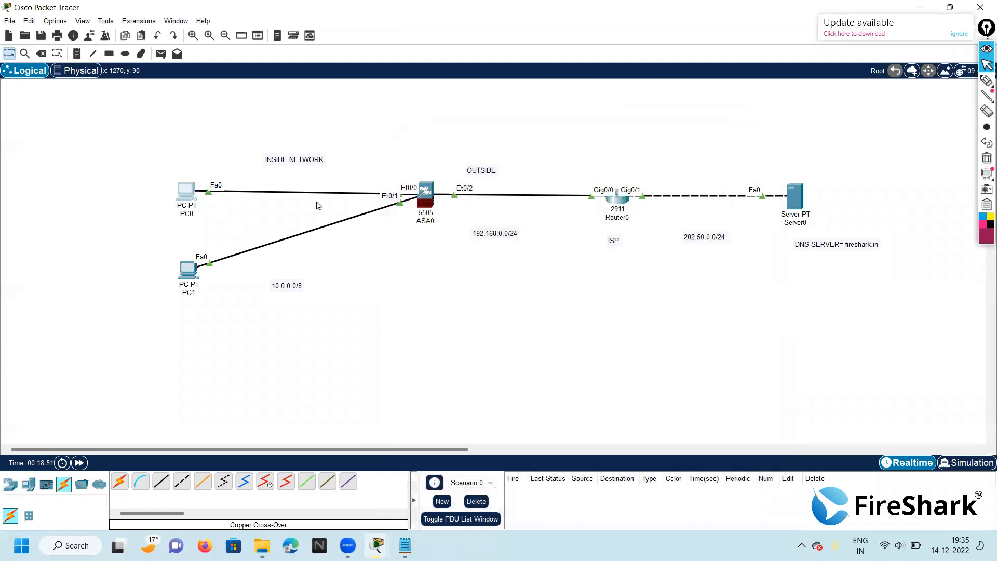
Step: Switch PC1's IP configuration to DHCP and close the PC1 window
left_click(187, 271)
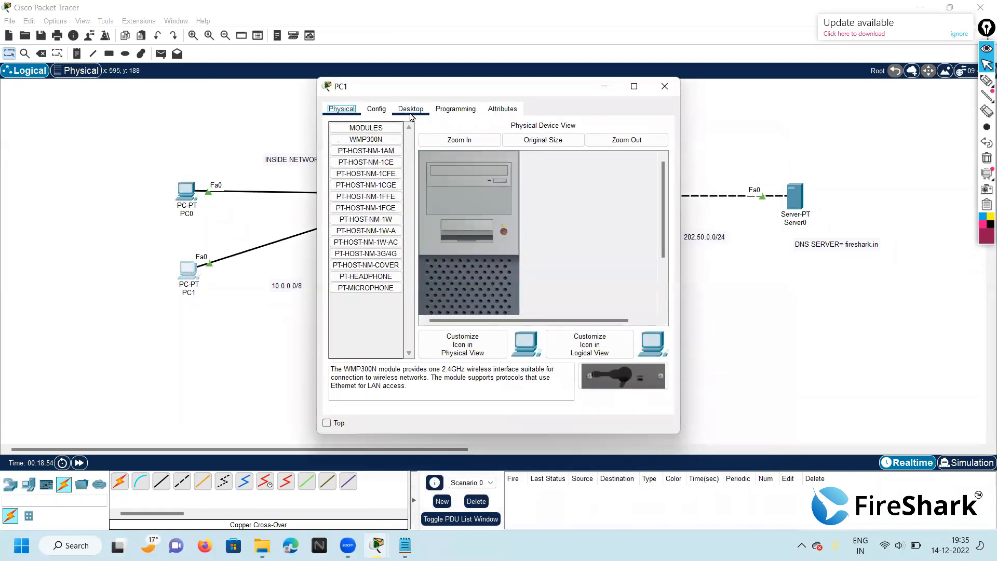
left_click(410, 114)
left_click(356, 173)
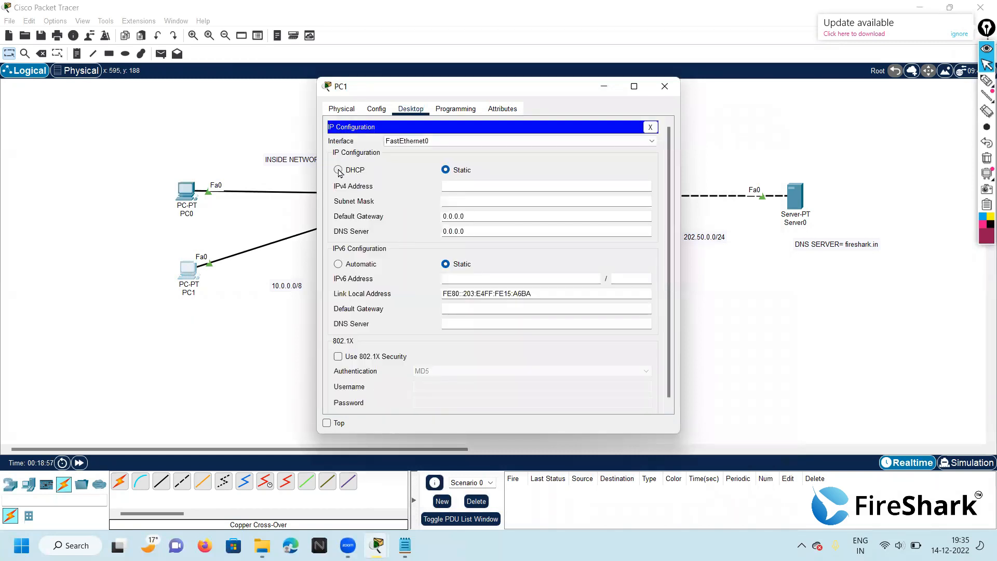
left_click(338, 170)
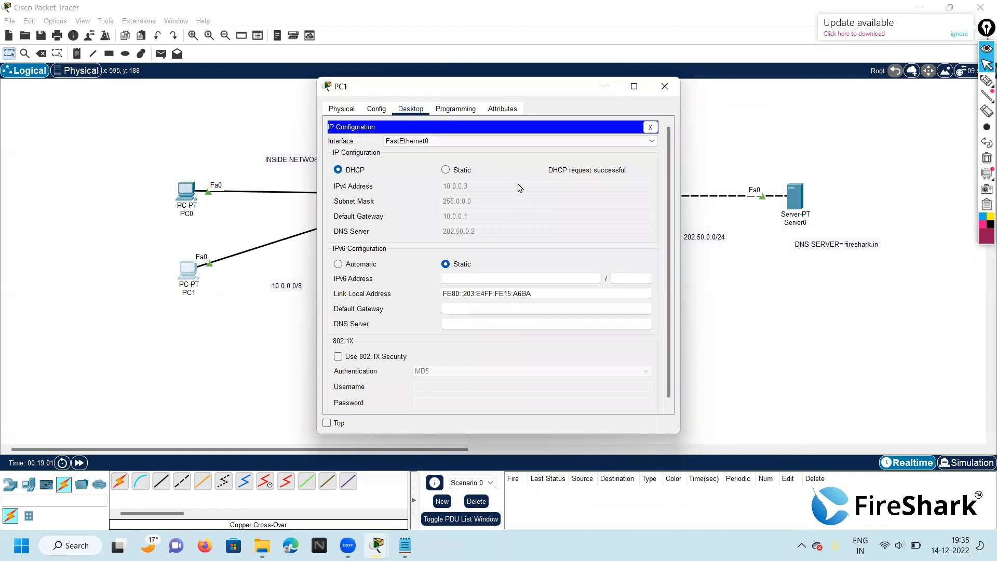
left_click(666, 86)
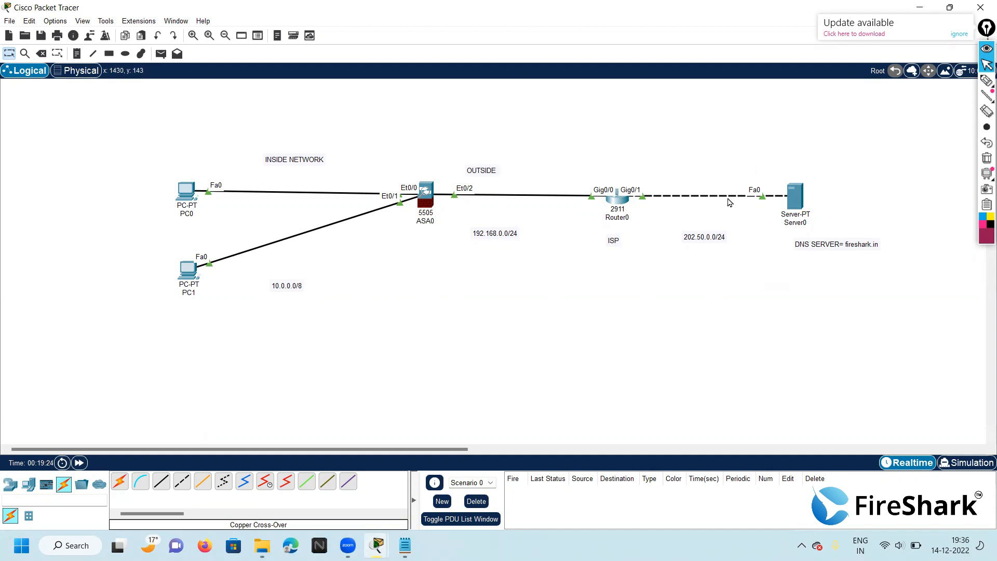
Step: Ping 202.50.0.2 from PC0's command prompt and close the PC0 window
left_click(188, 192)
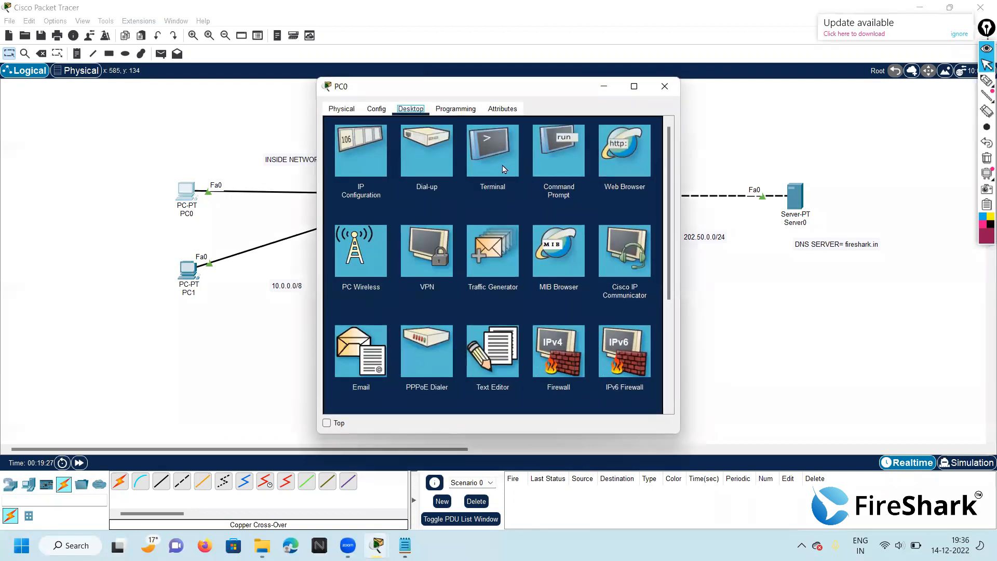
left_click(568, 167)
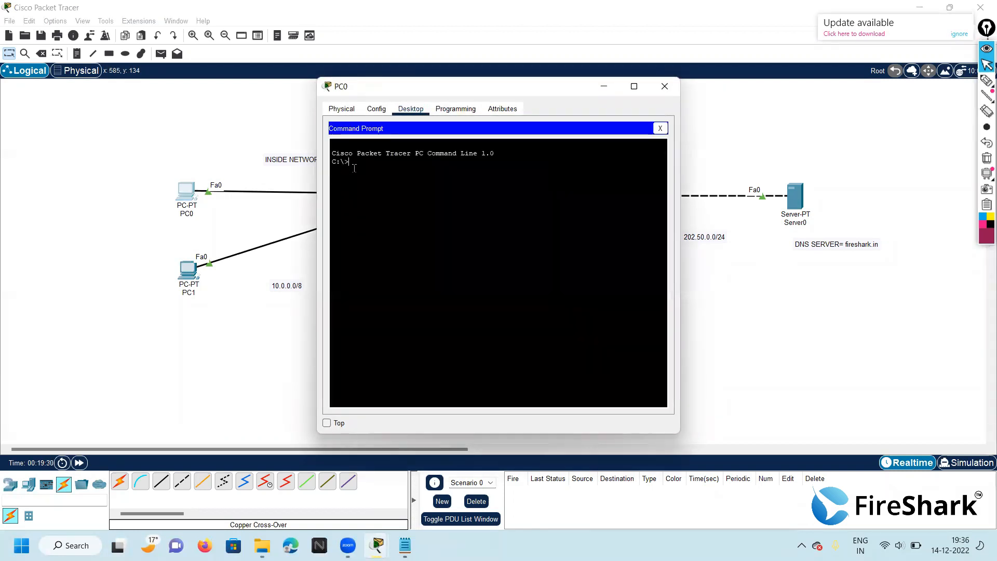
type("ping 202.50.0.")
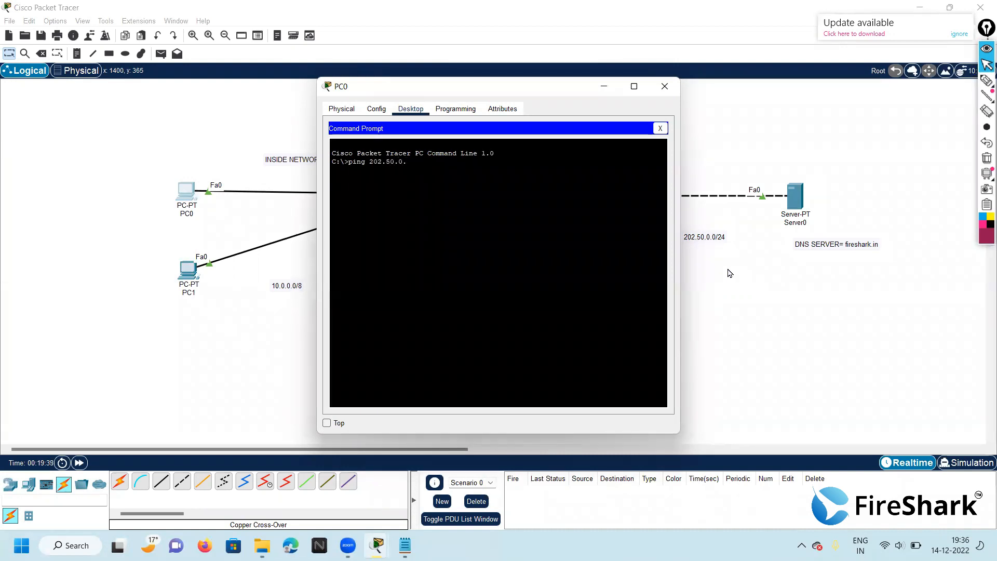
type("2")
key("Return")
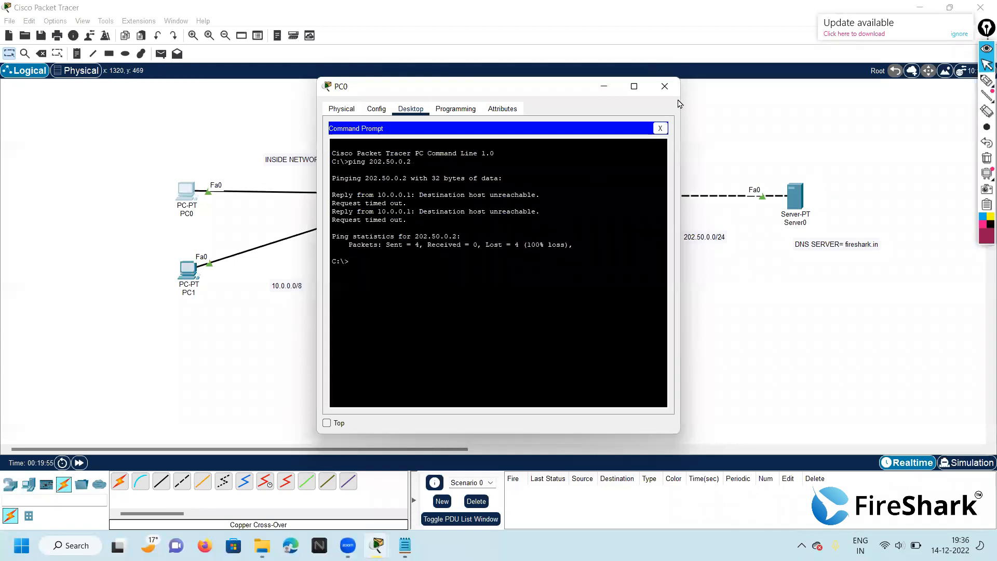
left_click(665, 86)
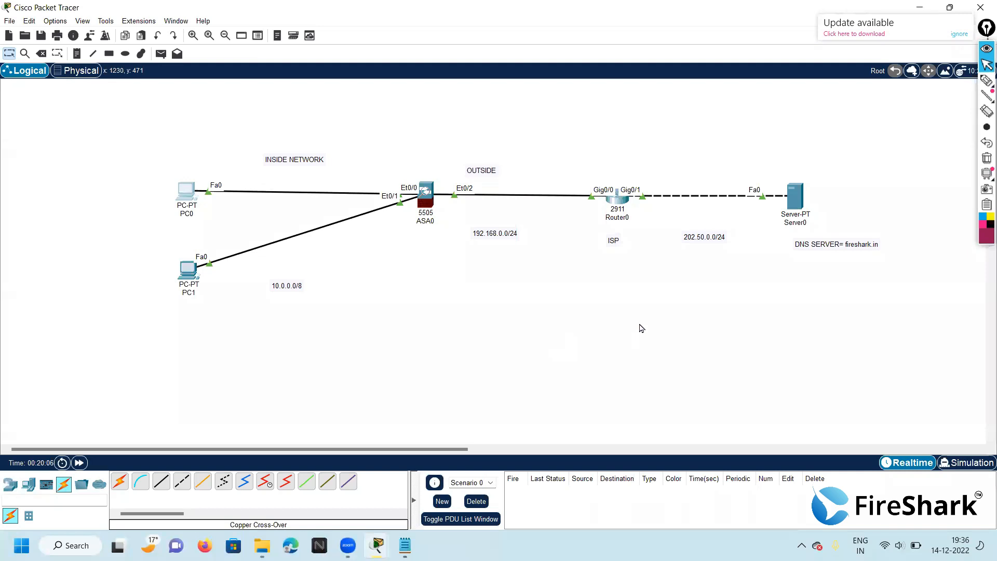
Step: Open ASA0's command line, exit global configuration mode and log off the privileged session
left_click(433, 201)
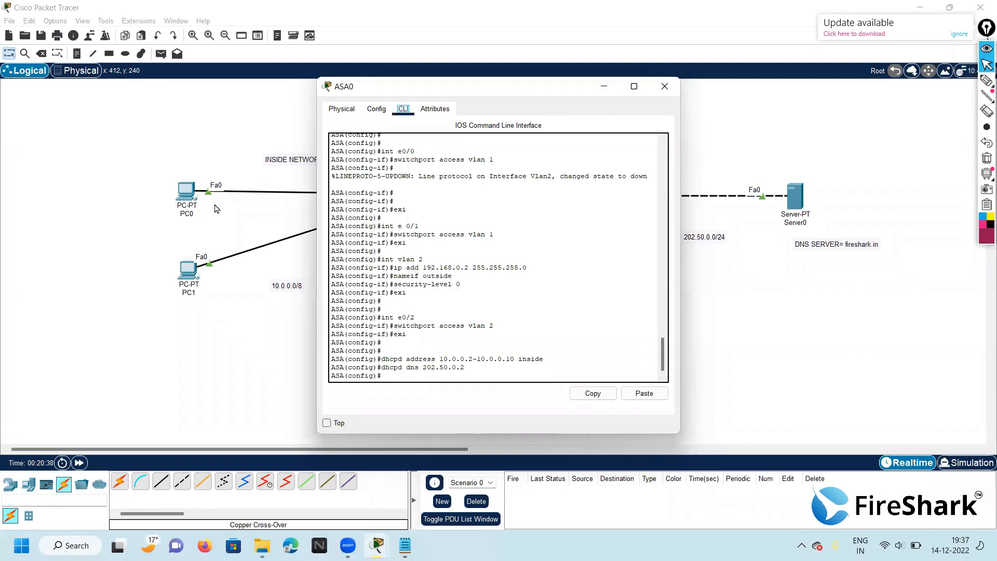
left_click(383, 373)
type("exi")
key("Return")
key("Return")
key("Return")
key("Return")
type("ex")
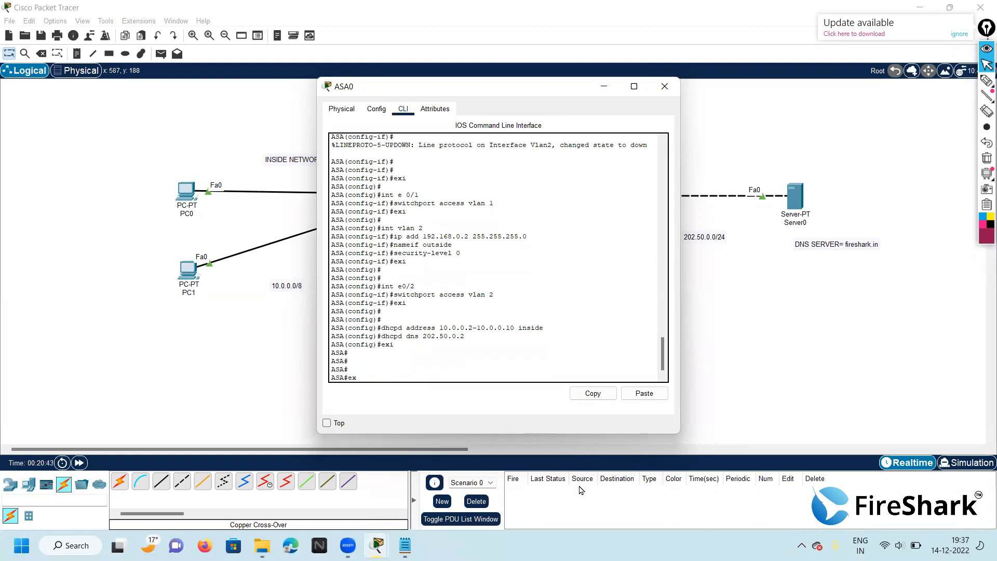
type("i")
key("Return")
key("Return")
key("Return")
key("Return")
Step: Enable privileged mode on the ASA by submitting the enable password, and enter global configuration mode
type("en")
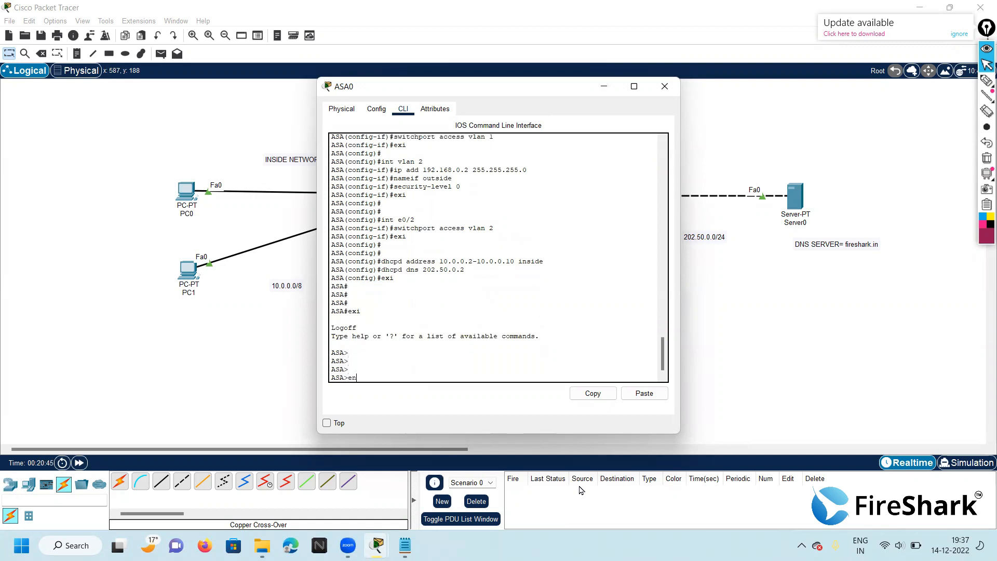
key("Return")
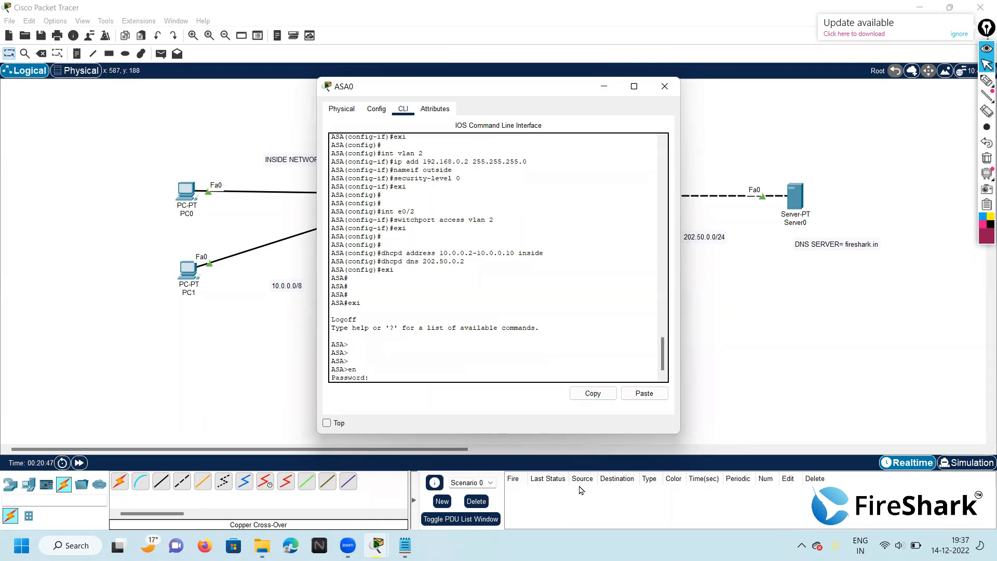
key("Return")
key("Return")
key("Return")
key("Return")
type("conf t")
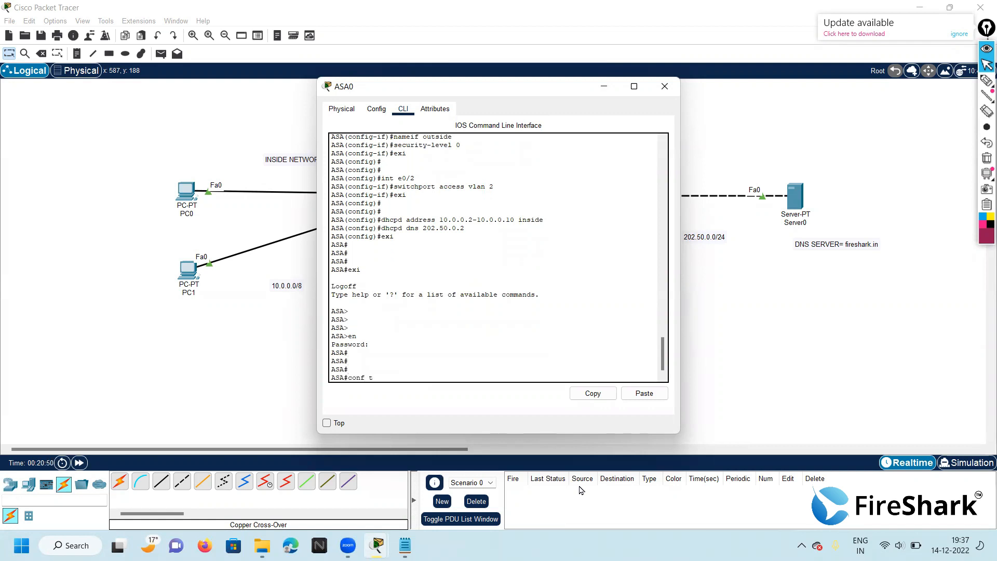
key("Return")
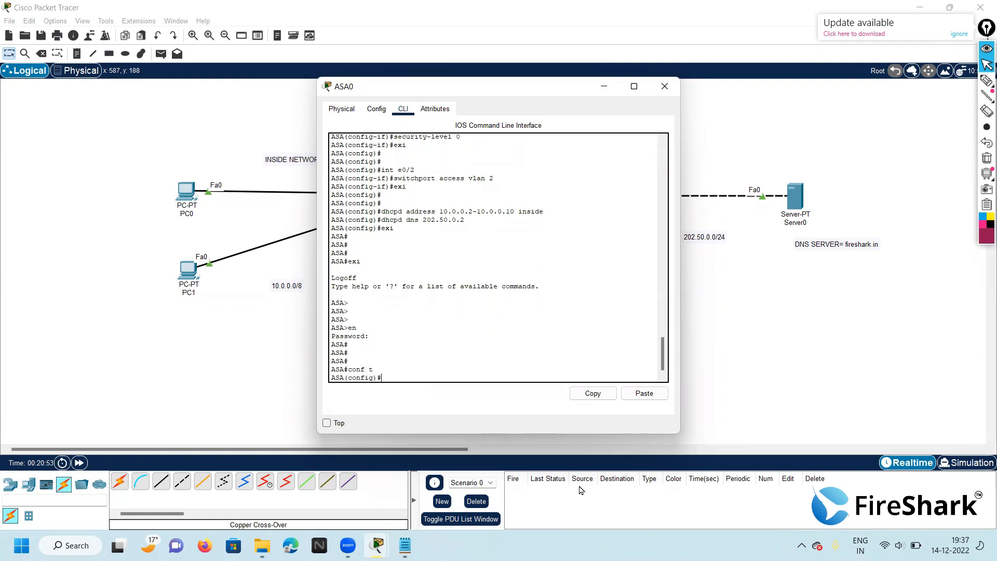
Step: Add the ASA default route outside 0.0.0.0 0.0.0.0 with next hop 192.168.0.1
type("route outside 0.0.0.0 0.0.0.0")
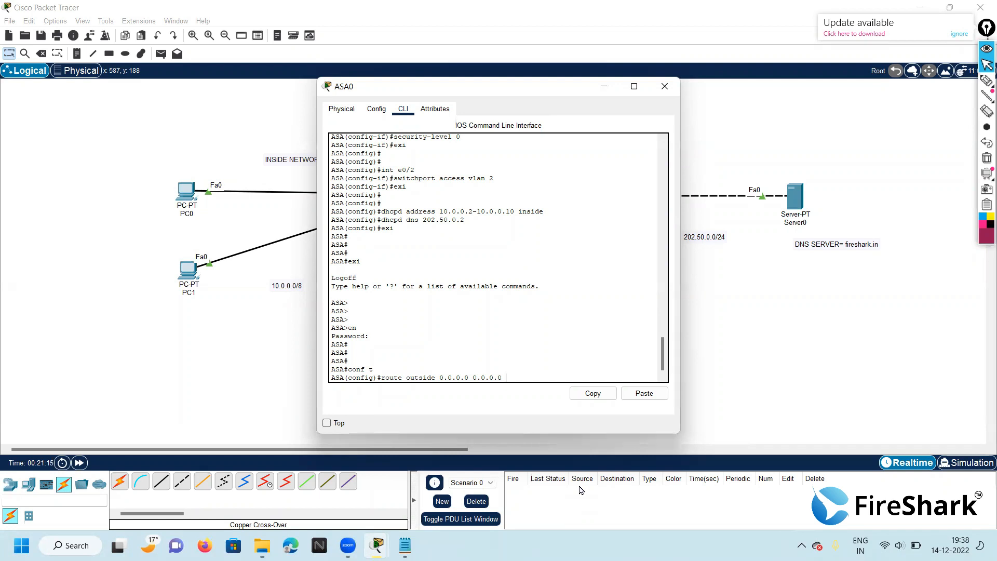
type(" 192.168.0.1")
left_click_drag(555, 91, 331, 110)
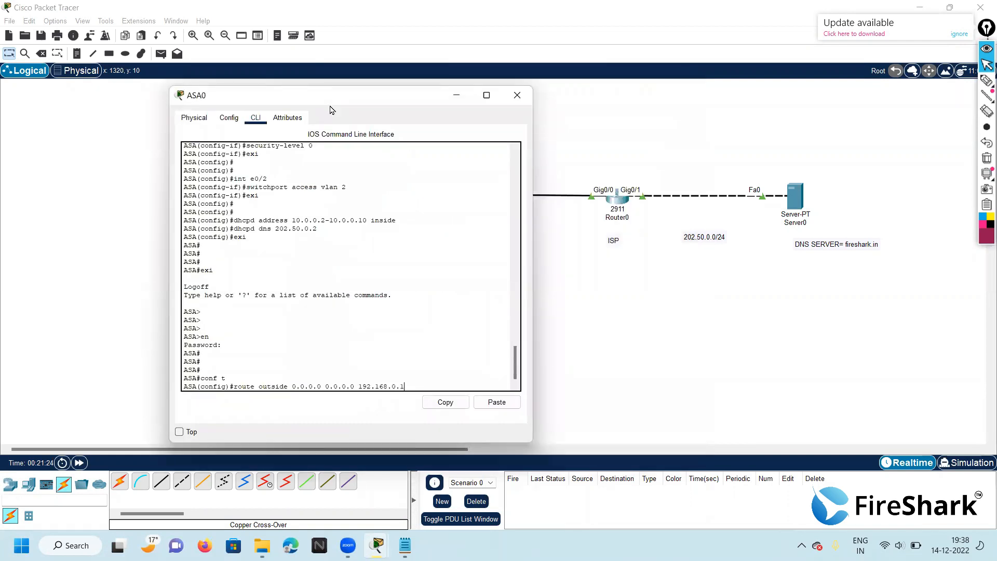
left_click_drag(329, 109, 496, 73)
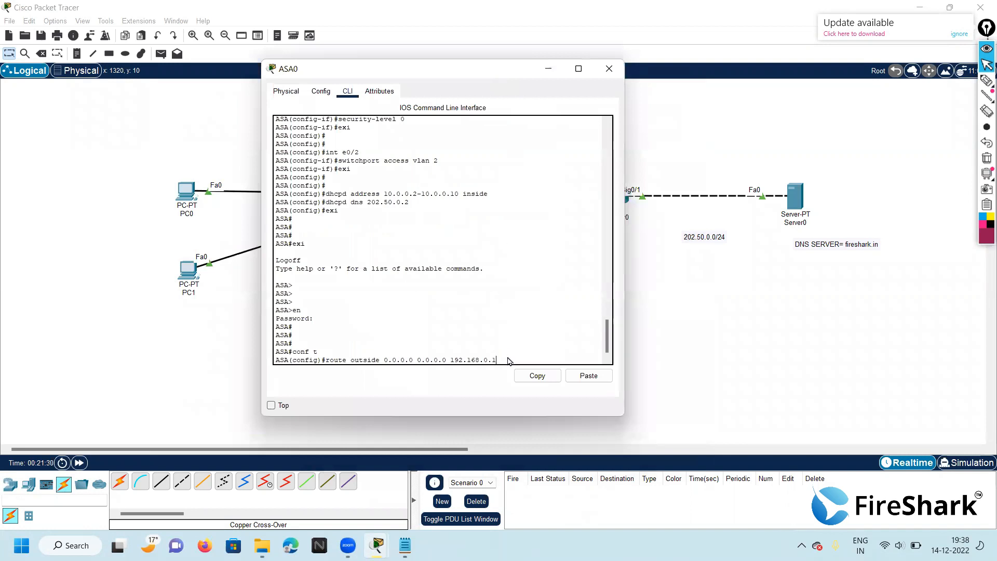
key("Return")
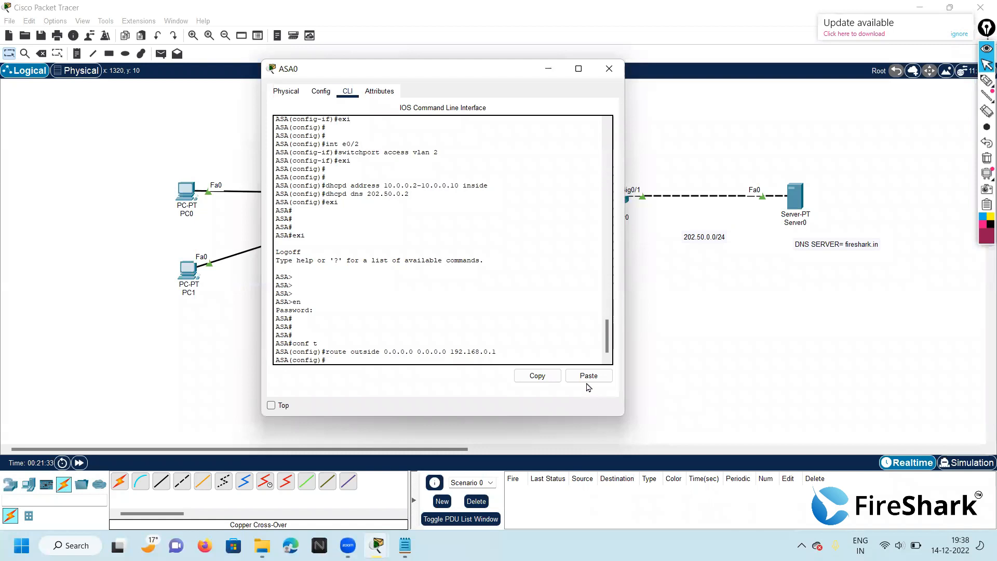
Step: Close the ASA0 window, open Router0's command line, check the OSPF process ID options and start OSPF process 10
left_click(607, 68)
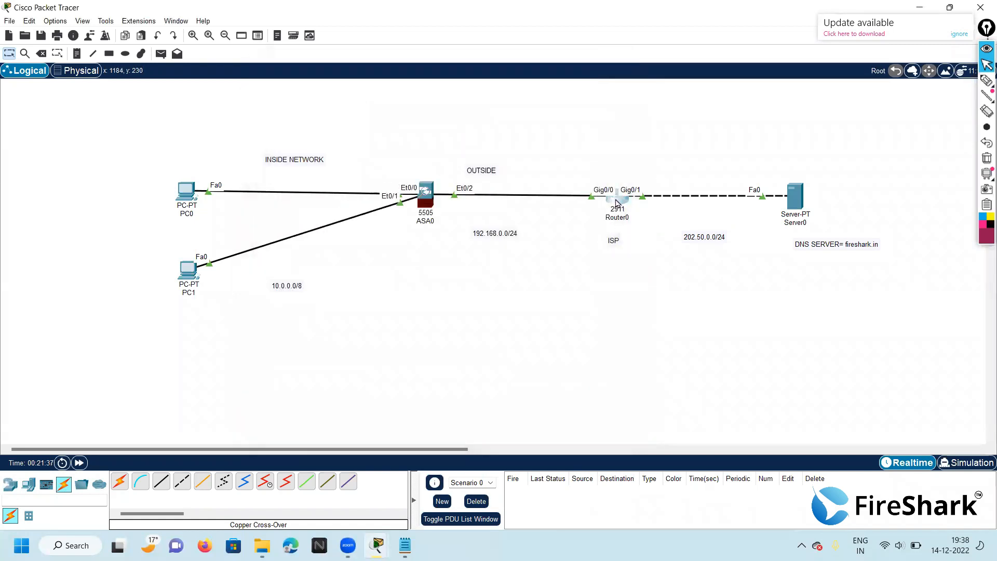
left_click(616, 203)
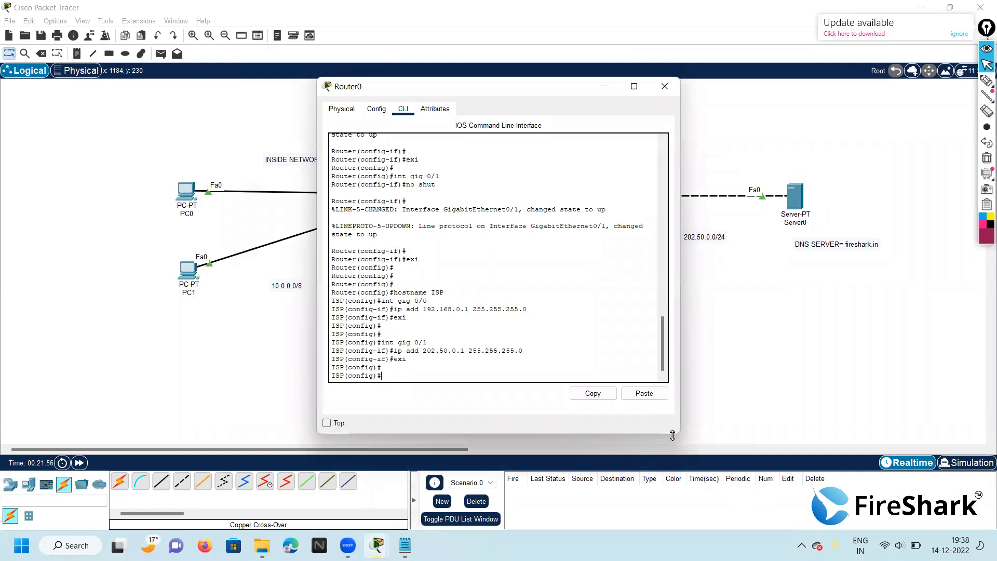
type("router ospf 10")
key("BackSpace")
key("BackSpace")
type("?")
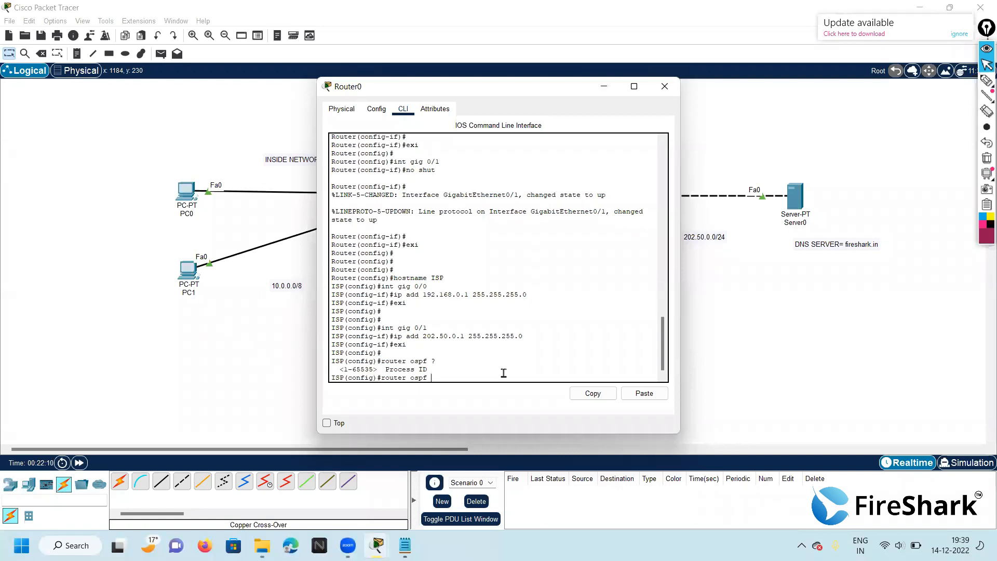
type("10")
key("Return")
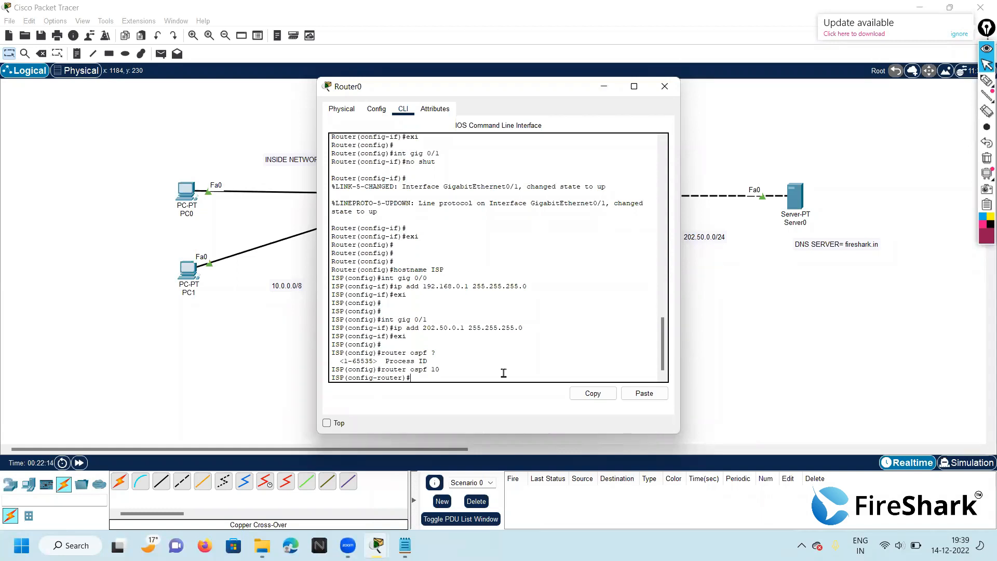
Step: Advertise network 192.168.0.0 with wildcard 0.0.0.255 in OSPF area 0, checking the command's syntax help along the way
type("network 192.168.0.0 ?")
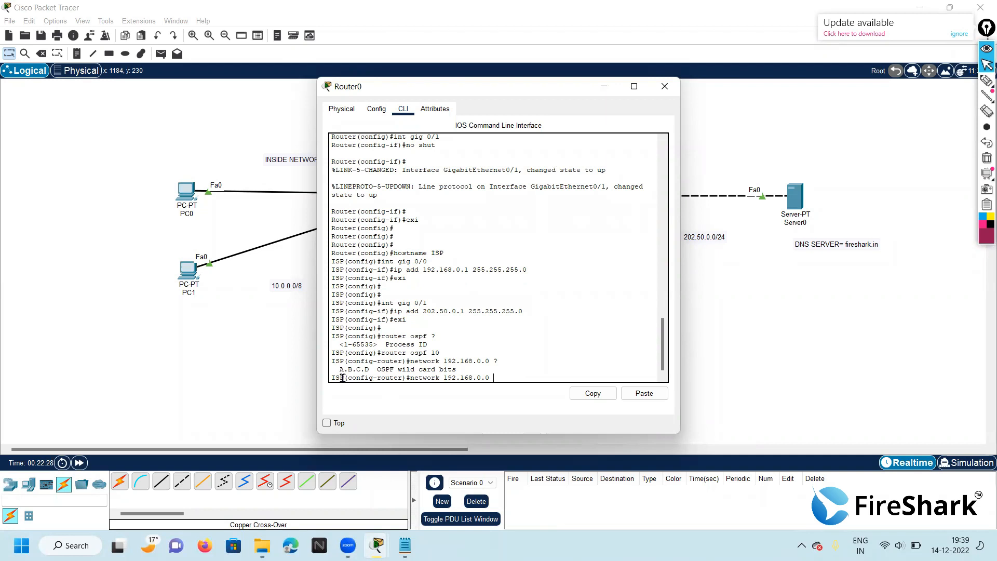
type("0.0.0.255 a 0")
key("Return")
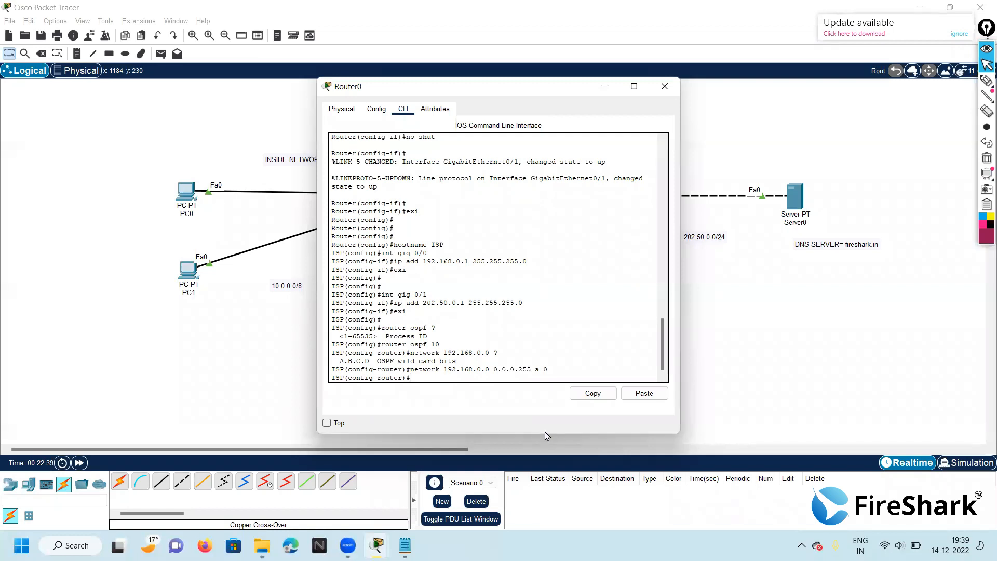
Step: Advertise network 202.50.0.0 with wildcard 0.0.0.255 in OSPF area 0, exit router configuration mode and close the Router0 window
key("Up")
key("Left")
key("Left")
key("Left")
key("Left")
key("Left")
key("Left")
key("Left")
key("Left")
key("Left")
key("Left")
key("Left")
key("Left")
key("Left")
key("Left")
key("Left")
key("Left")
key("Left")
key("Left")
key("BackSpace")
key("BackSpace")
key("BackSpace")
key("BackSpace")
key("BackSpace")
key("BackSpace")
key("BackSpace")
type("202.50")
key("Return")
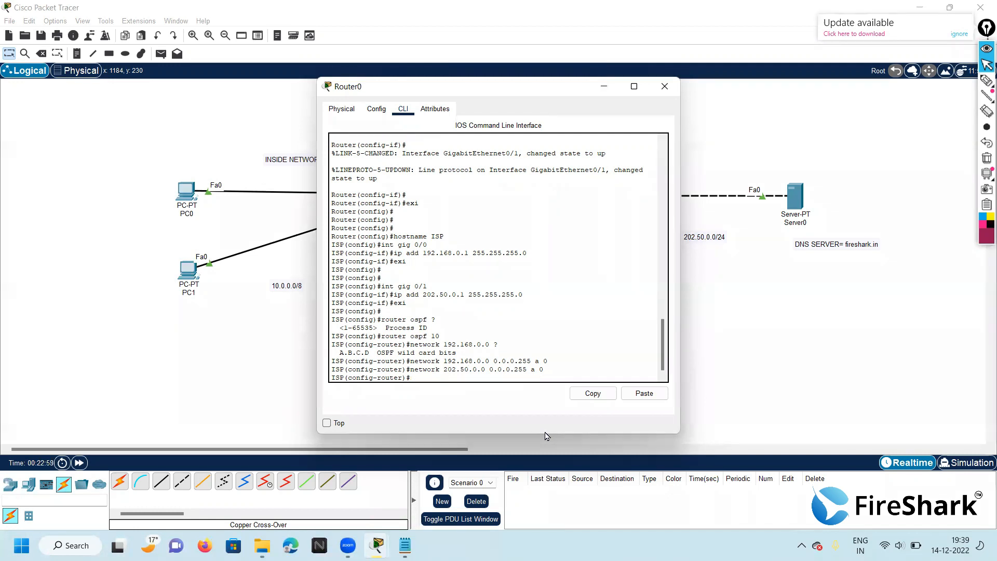
type("exi")
key("Return")
key("Return")
key("Return")
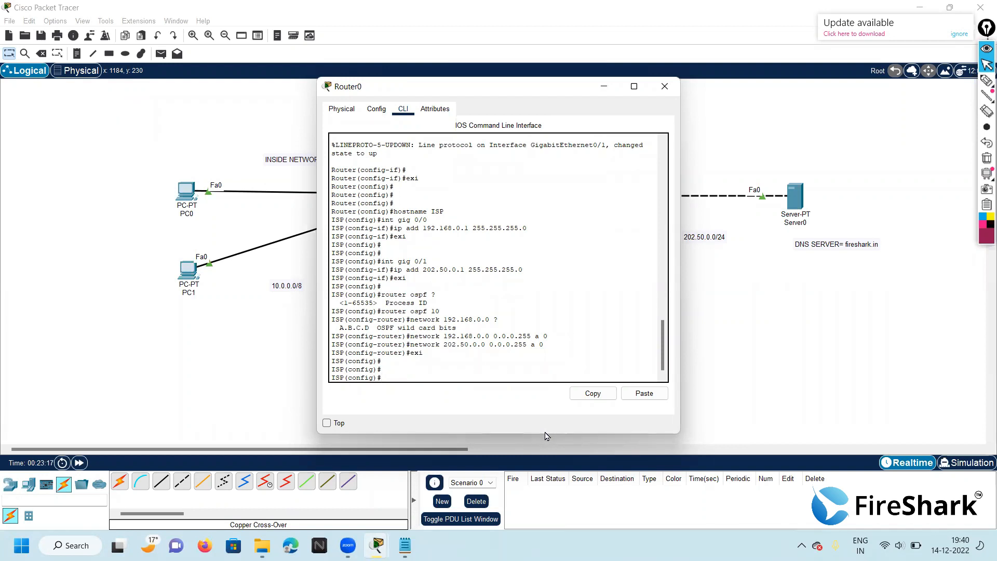
left_click(663, 86)
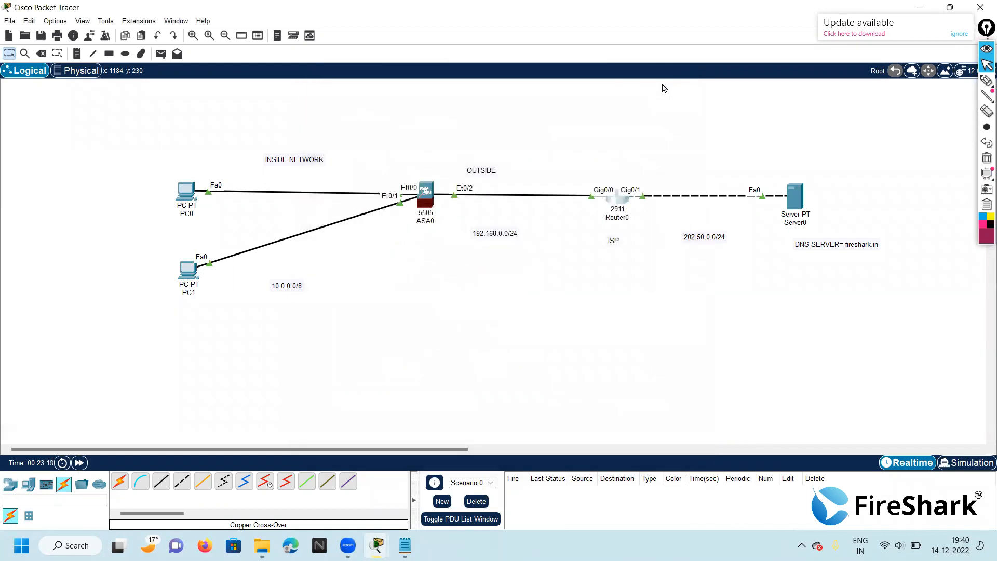
Step: Repeat the ping to 202.50.0.2 from PC0's command prompt and close the PC0 window
left_click(176, 198)
left_click(548, 162)
key("Up")
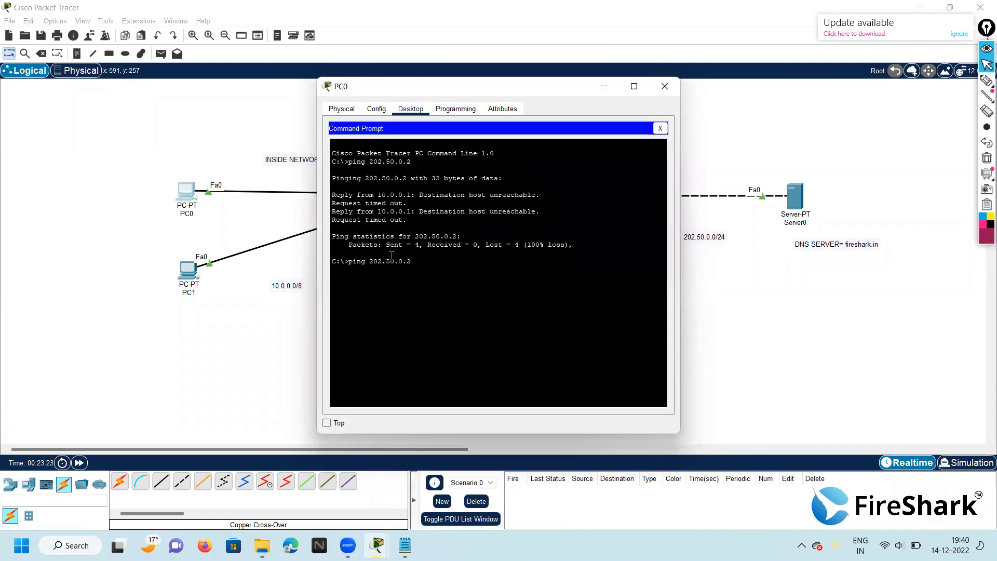
key("Return")
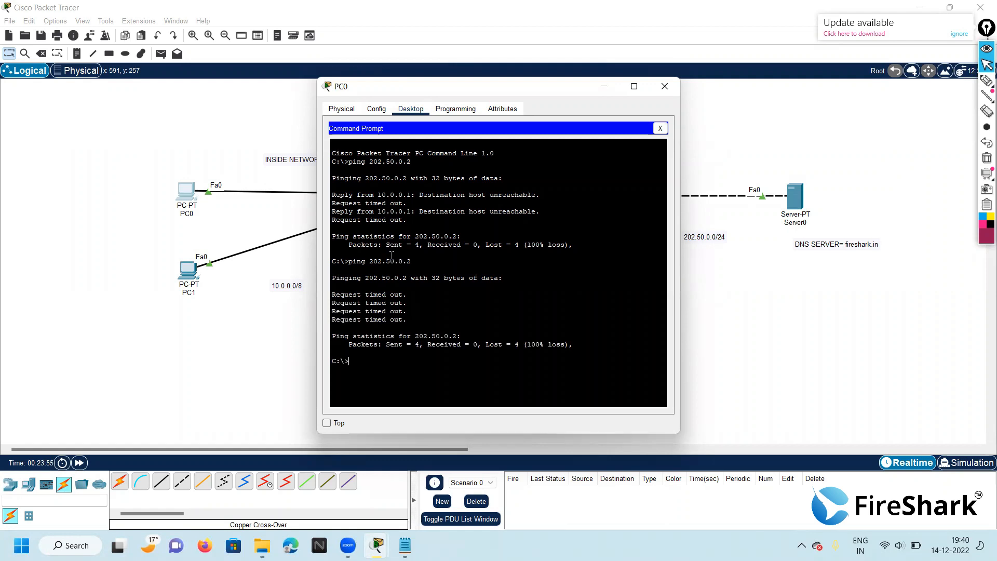
left_click(665, 86)
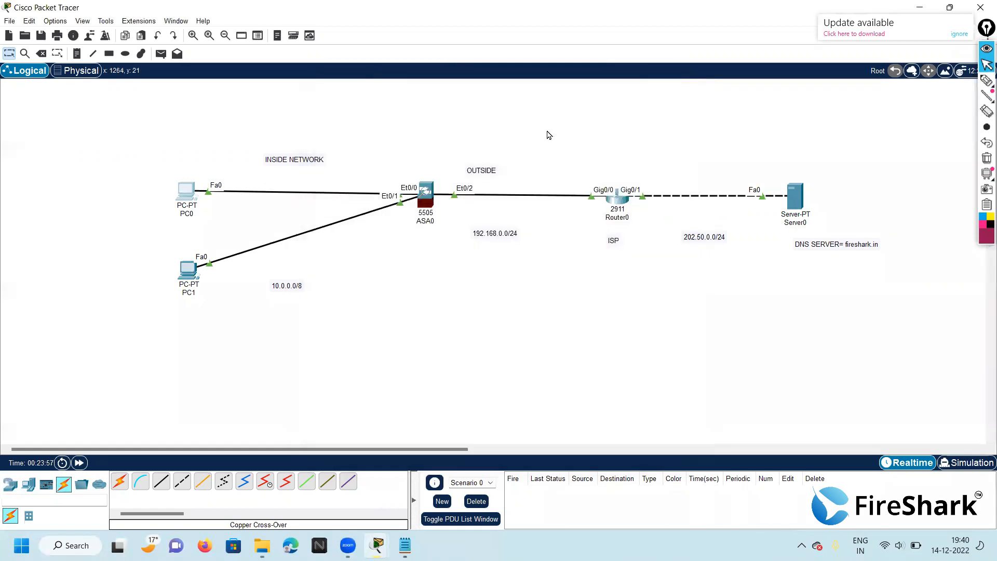
Step: Open ASA0's command line and create a network object named fireshark
left_click(426, 203)
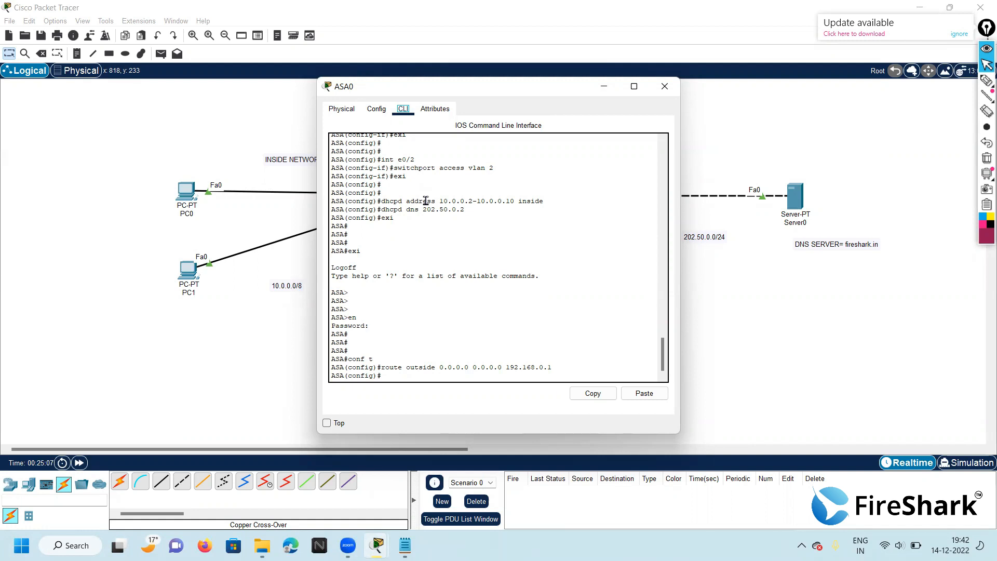
left_click(384, 375)
key("Return")
key("Return")
key("Return")
key("Return")
key("Return")
key("Return")
key("Return")
key("Return")
key("Return")
key("Return")
key("Return")
key("Return")
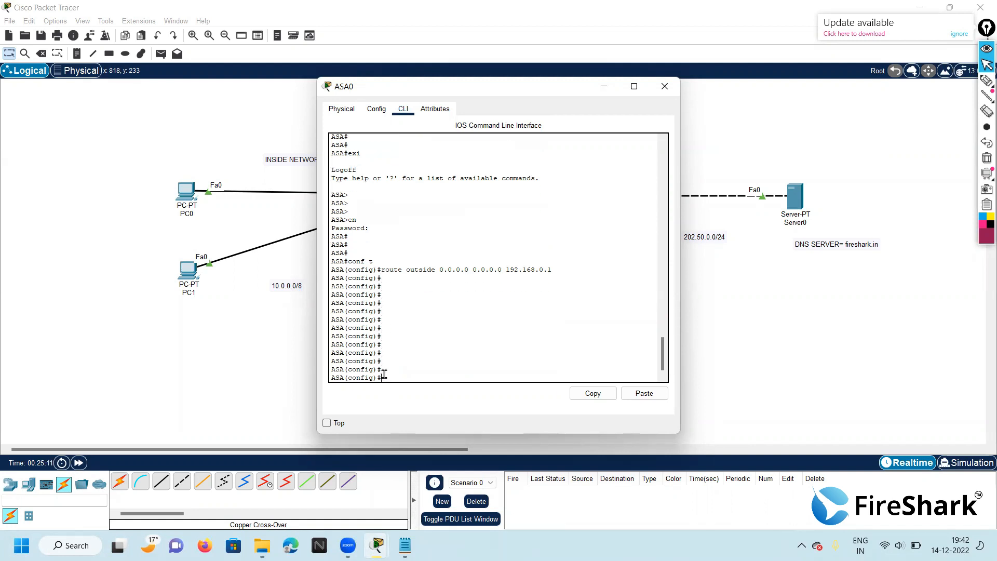
type("ex")
type("ject")
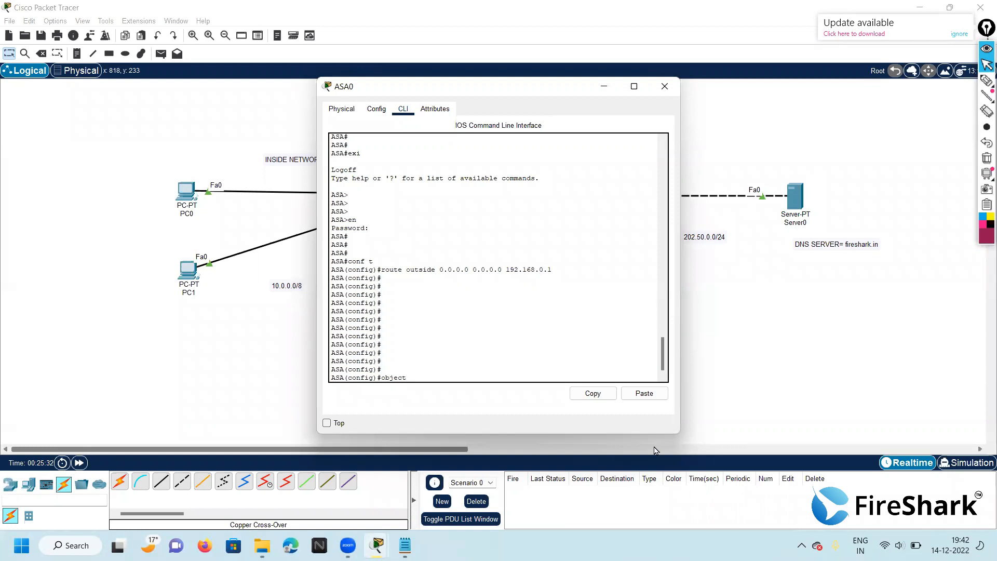
type("network")
type("fireshark")
key("Return")
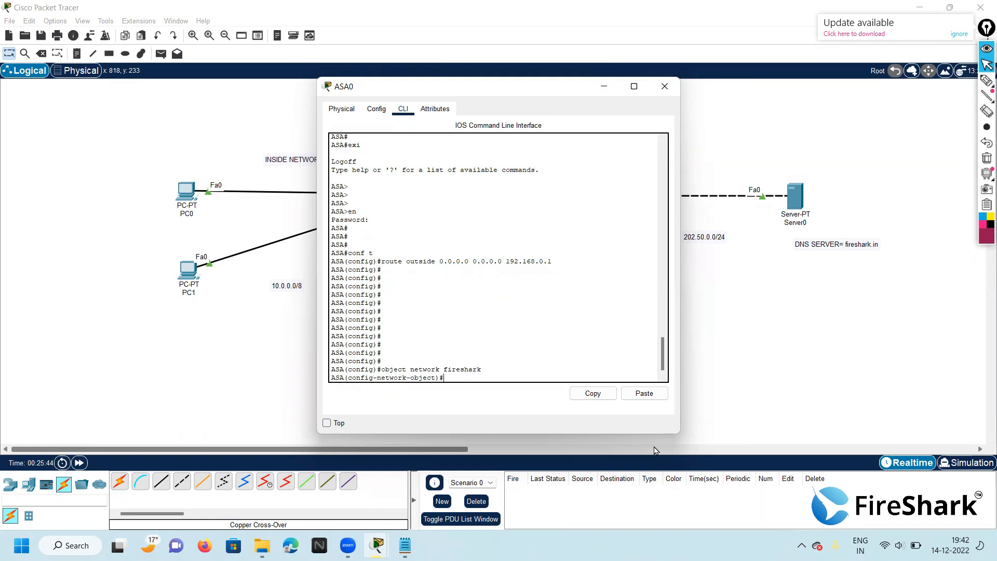
Step: Give the fireshark object subnet 10.0.0.0 255.0.0.0 and dynamic interface NAT from inside to outside, and exit object configuration
type("subnet 10.0.0.0 255.0.0.0")
key("Return")
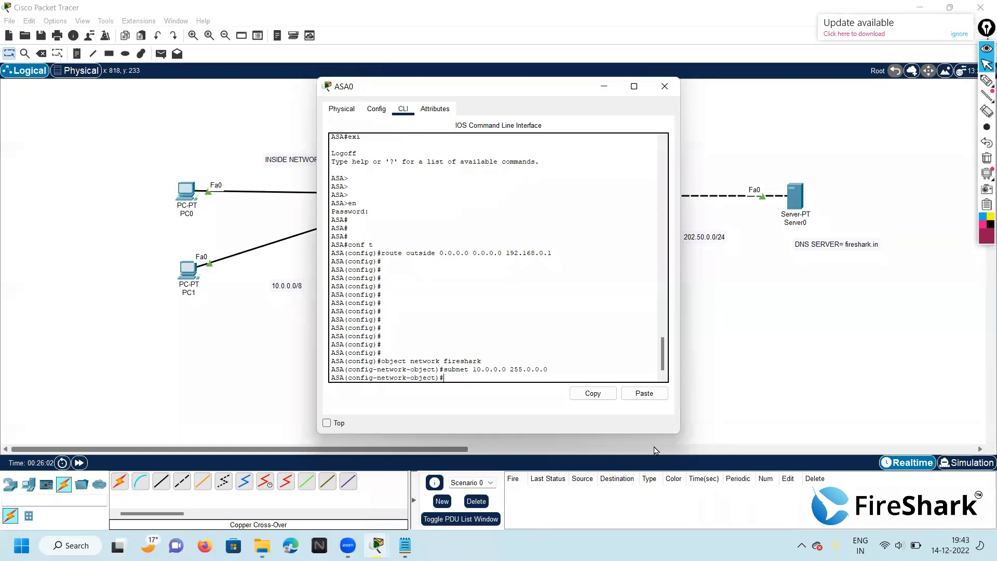
type("nat (inside,outside) dynamic interface")
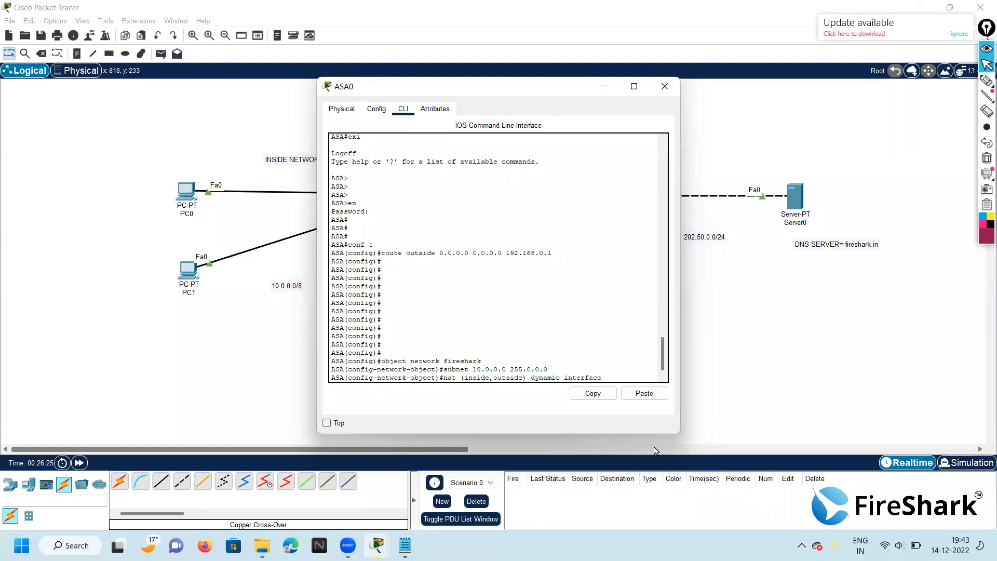
key("Return")
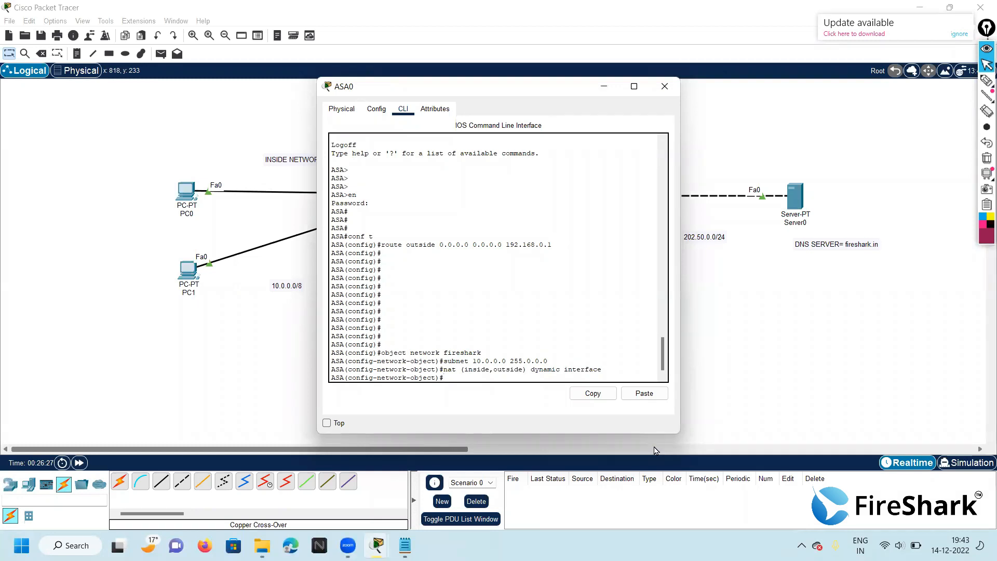
type("exi")
key("Return")
key("Return")
key("Return")
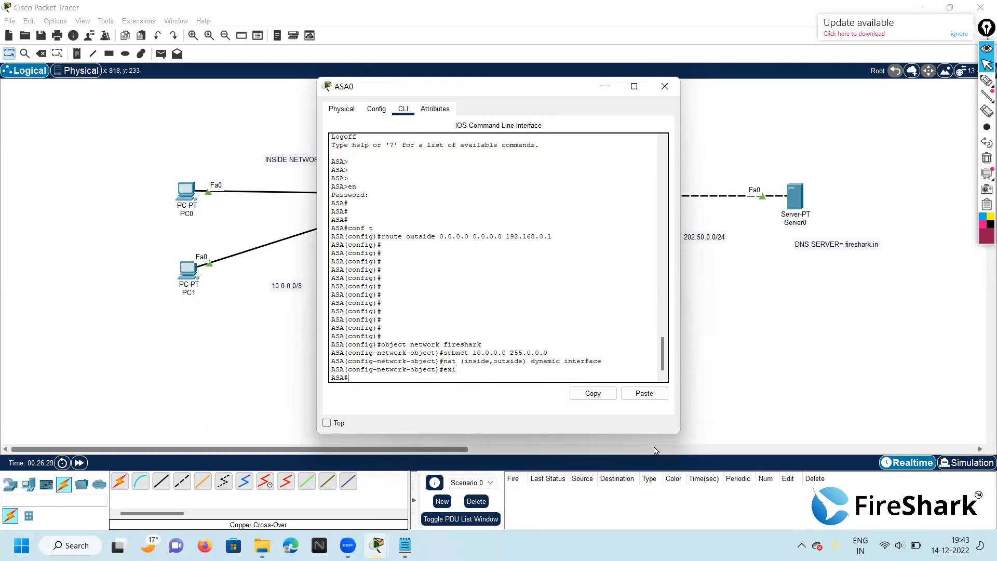
Step: Enter ASA global configuration mode and add extended access list fireshark1 permitting TCP from any to any, consulting the syntax help
type("conf t")
key("Return")
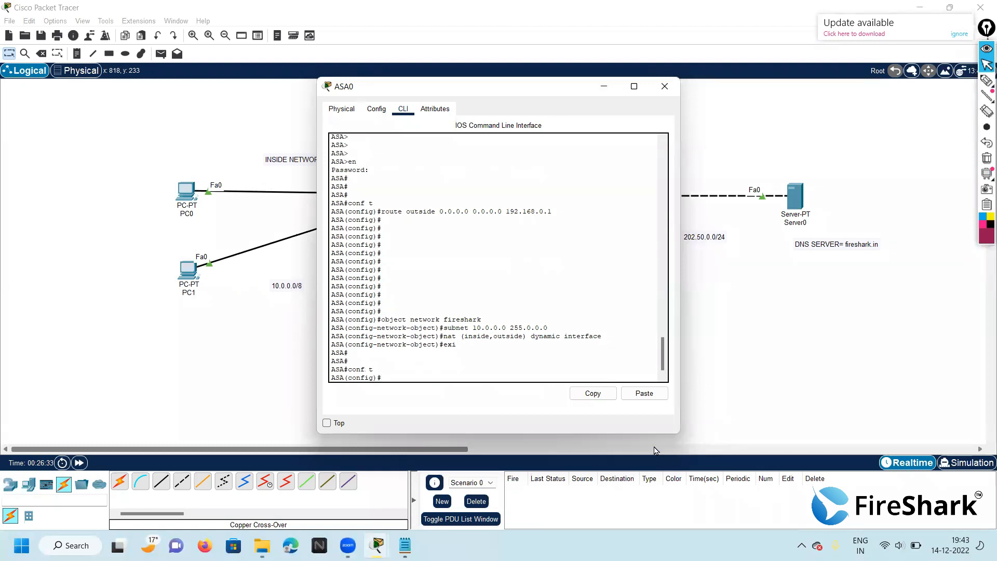
type("access-list")
type("fireshark1 extended permit")
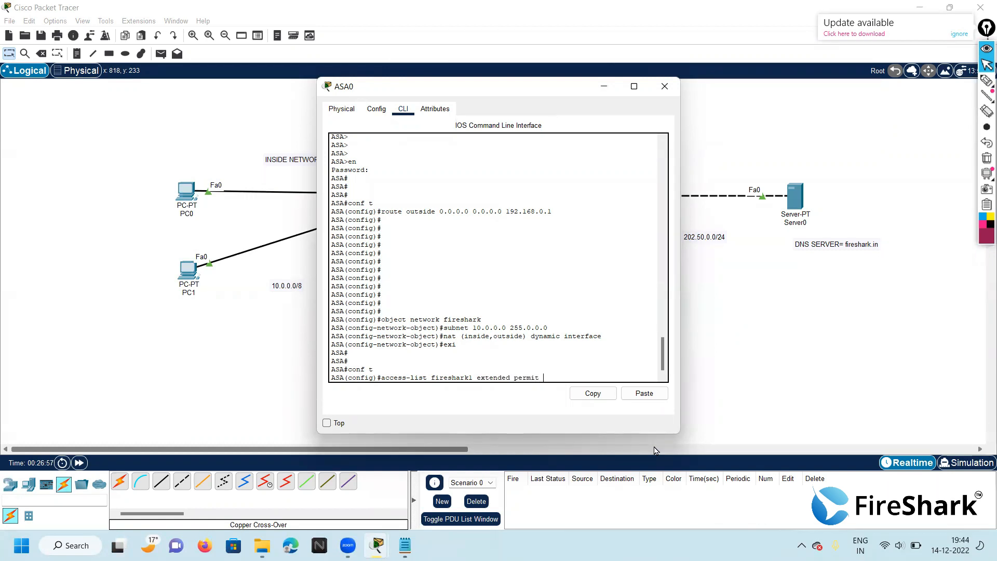
type(" tcp")
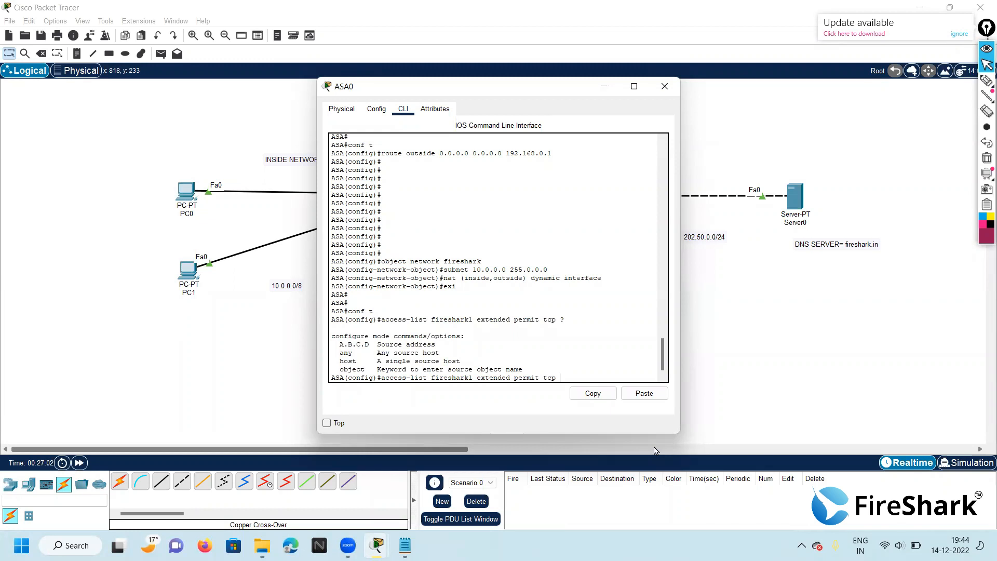
type(" ?an")
type("y ?")
type("any")
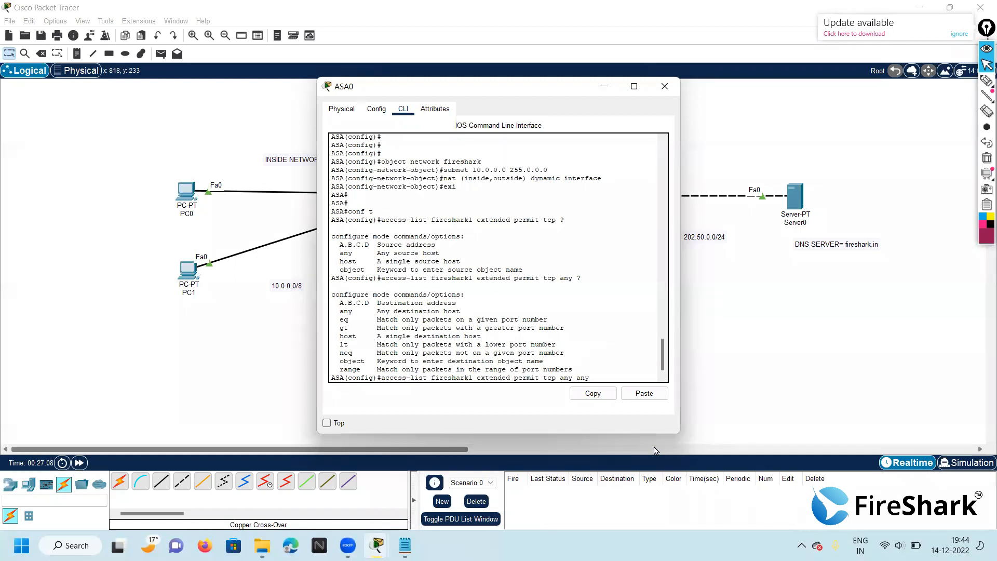
key("Return")
Step: Add an entry to extended access list fireshark1 permitting ICMP from any to any
key("Up")
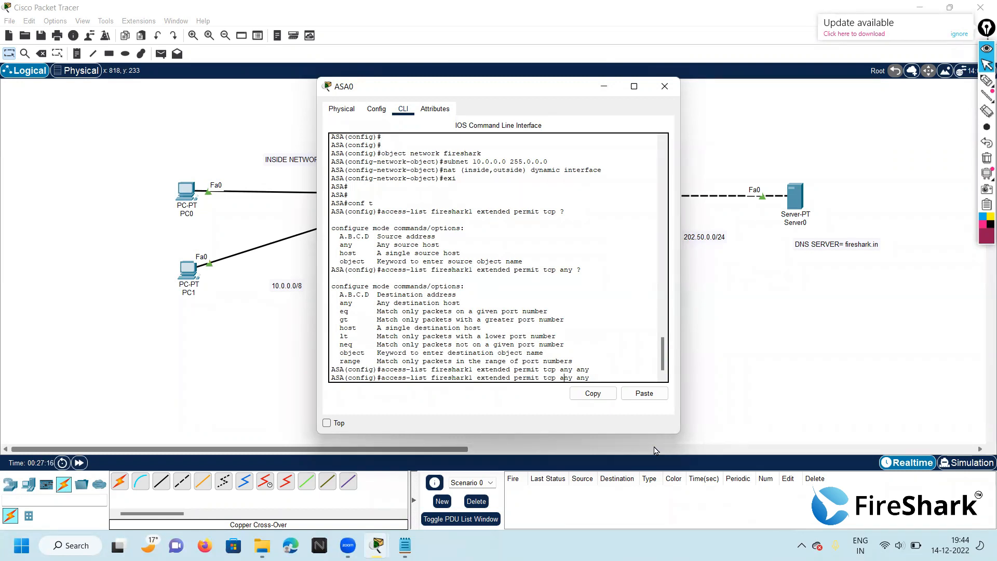
key("BackSpace")
key("BackSpace")
key("BackSpace")
type("icmp")
key("Return")
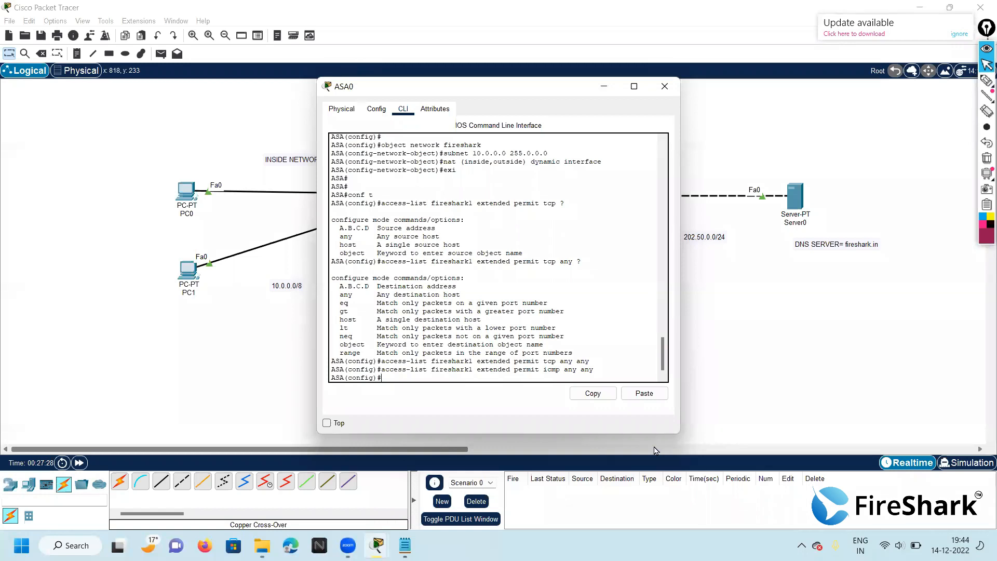
Step: Apply access list fireshark1 inbound on the ASA's outside interface and close the ASA0 window
type("access-group fireshark1 in inte")
key("BackSpace")
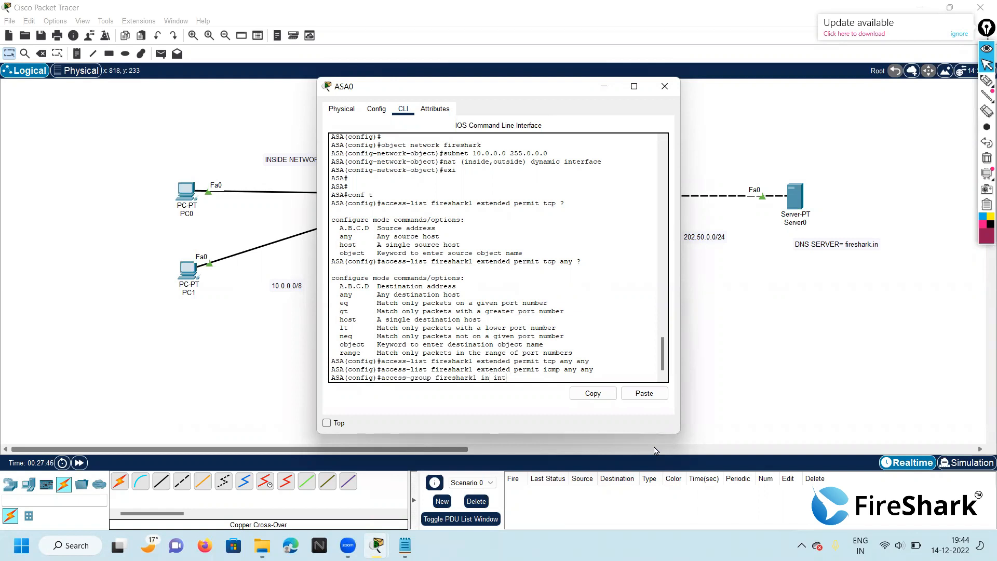
type("erface outside")
key("Return")
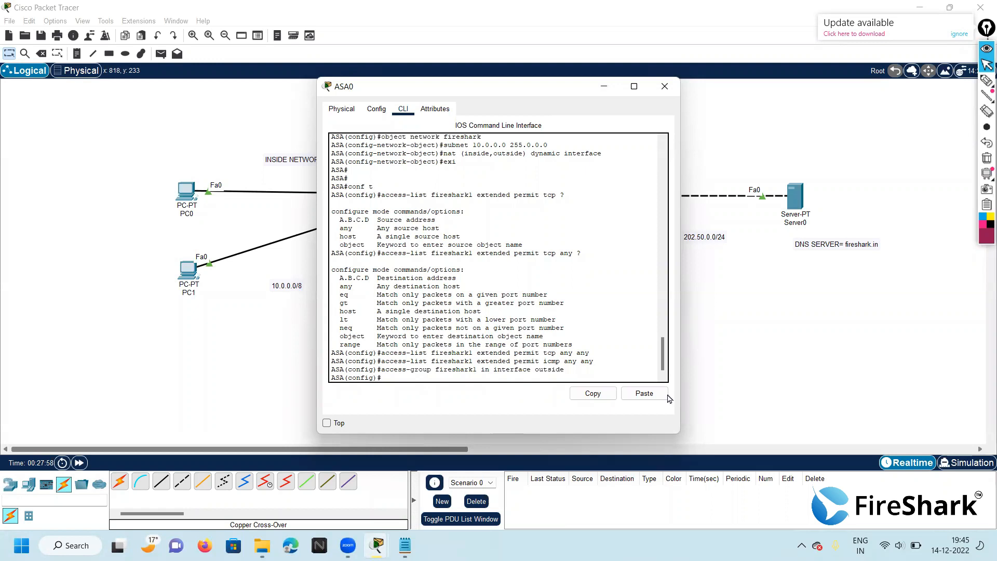
left_click(664, 88)
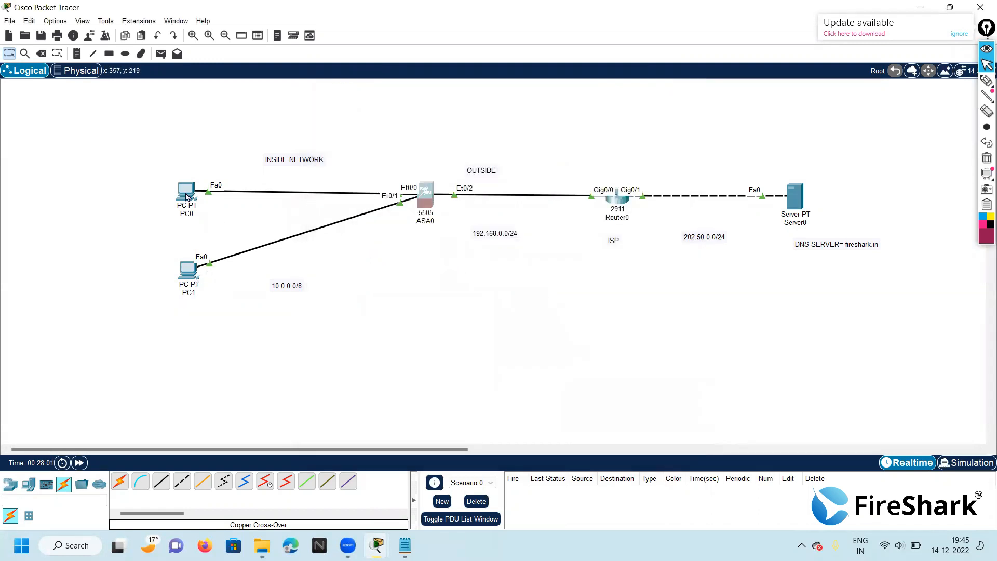
Step: Ping 202.50.0.2 from PC1's command prompt and close the PC1 window
left_click(183, 281)
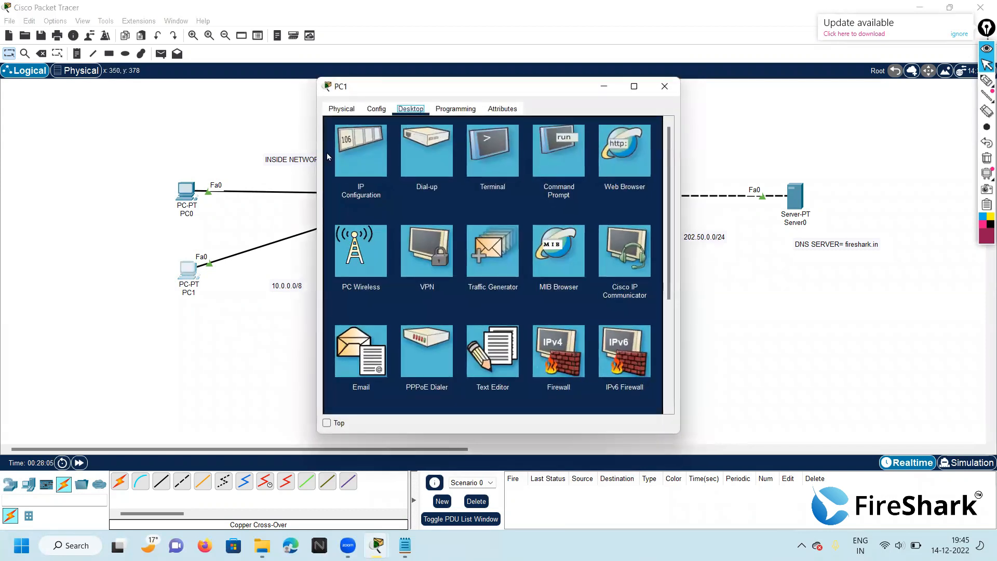
left_click(545, 164)
type("ping")
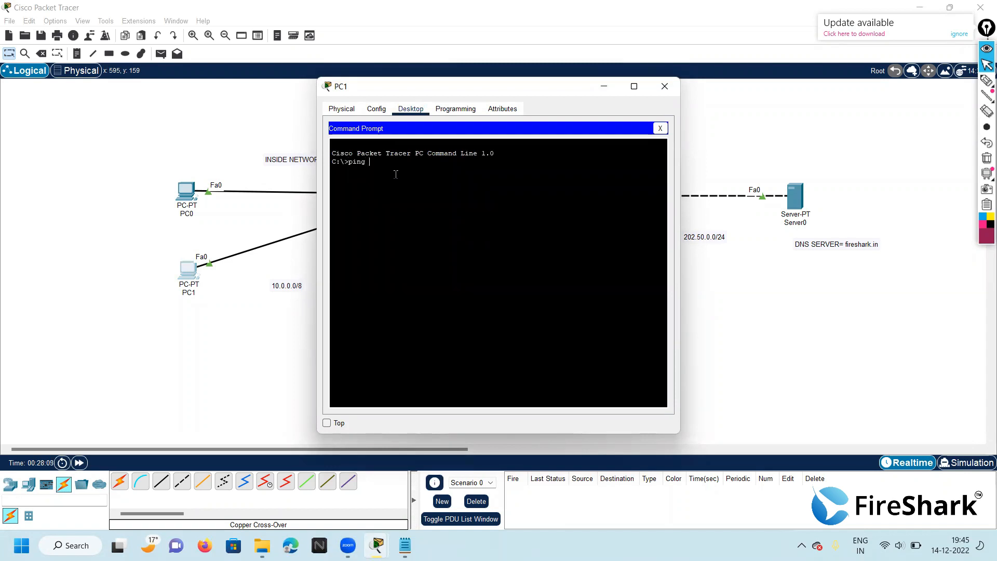
type(" 202.50.0.2")
key("Return")
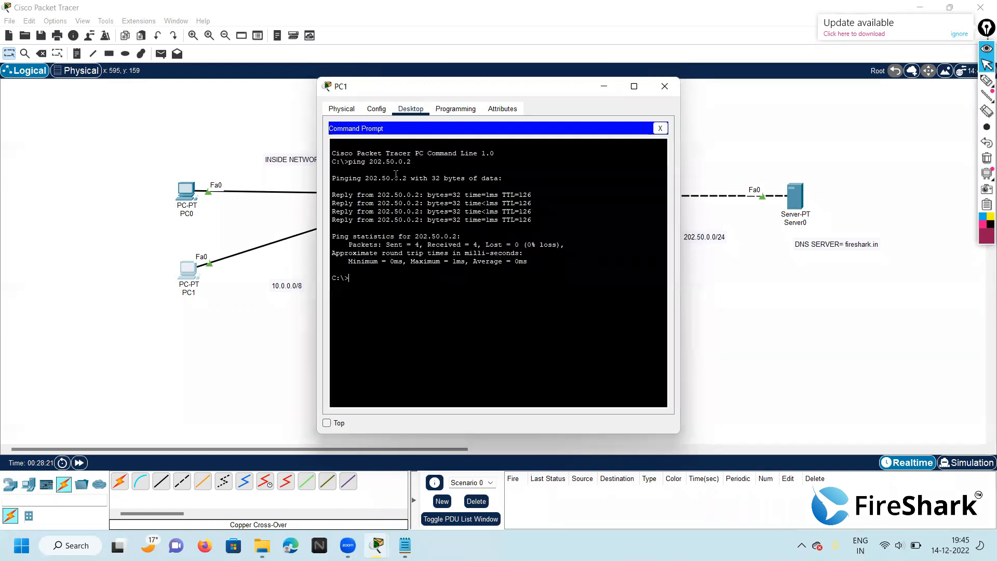
left_click(664, 86)
Step: Open PC0's command prompt and ping the server at 202.50.0.2
left_click(186, 191)
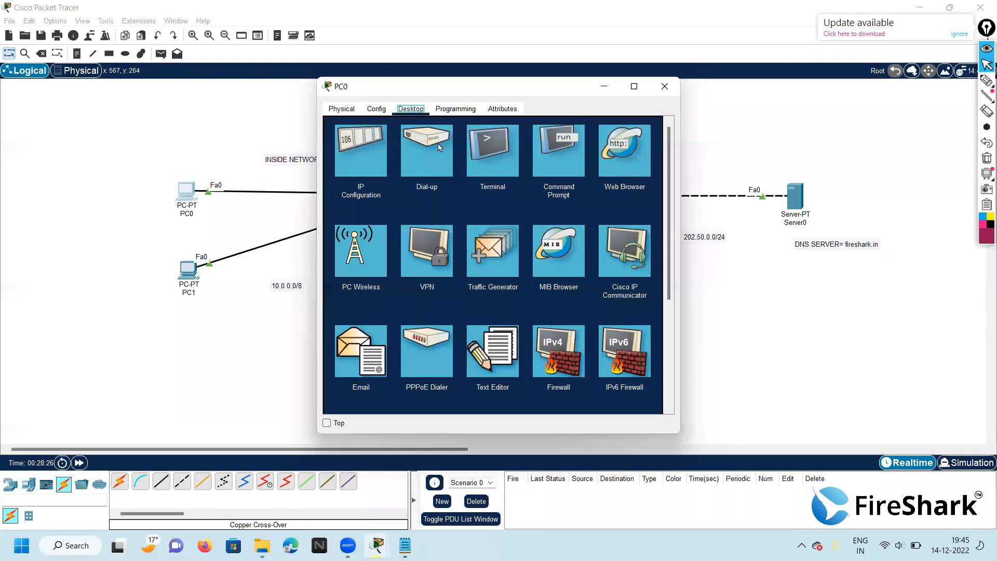
left_click(563, 166)
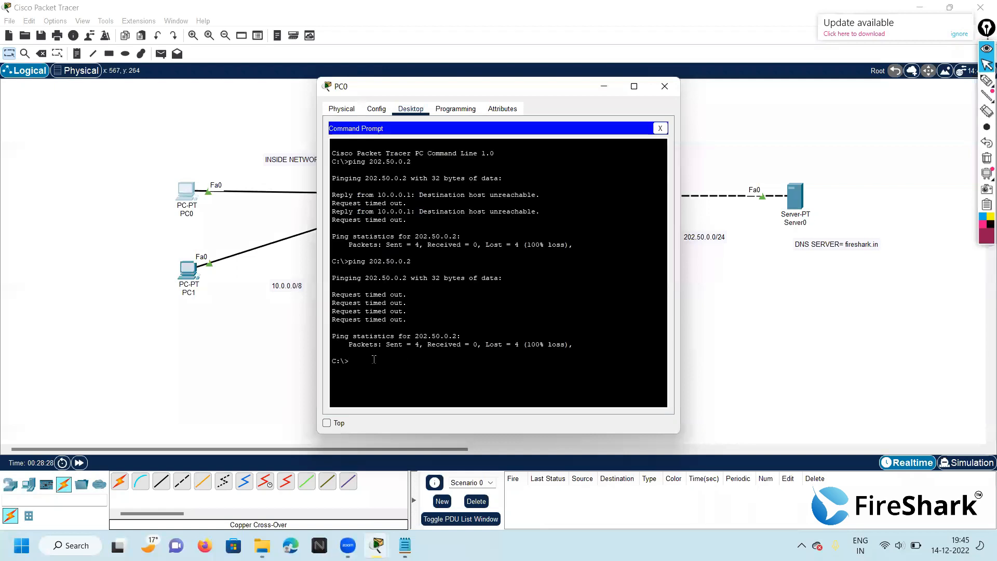
type("ping 202.50.0.")
type("2")
key("Return")
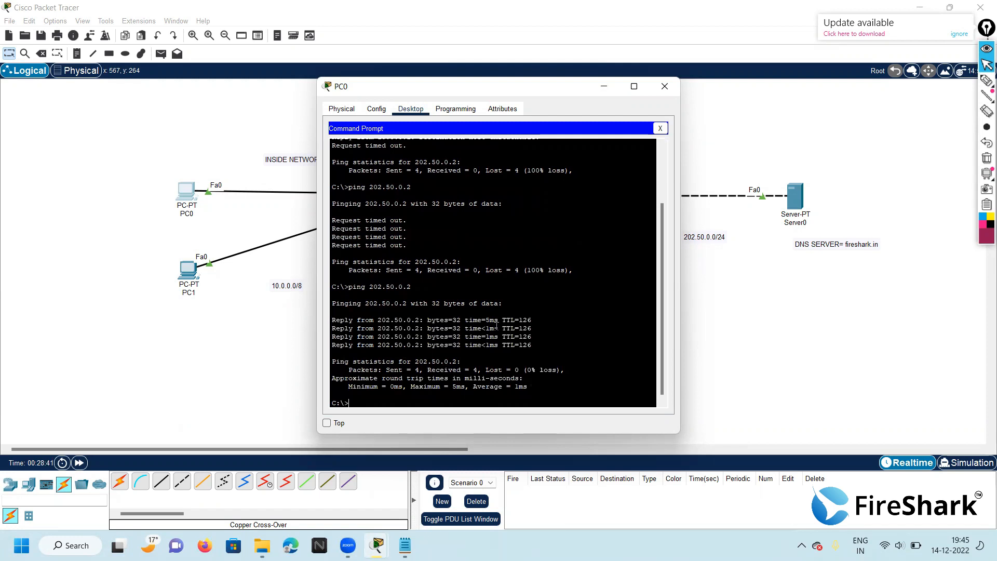
Step: Check the latest ping output in PC0's command prompt and close the PC0 window
left_click_drag(662, 345, 655, 391)
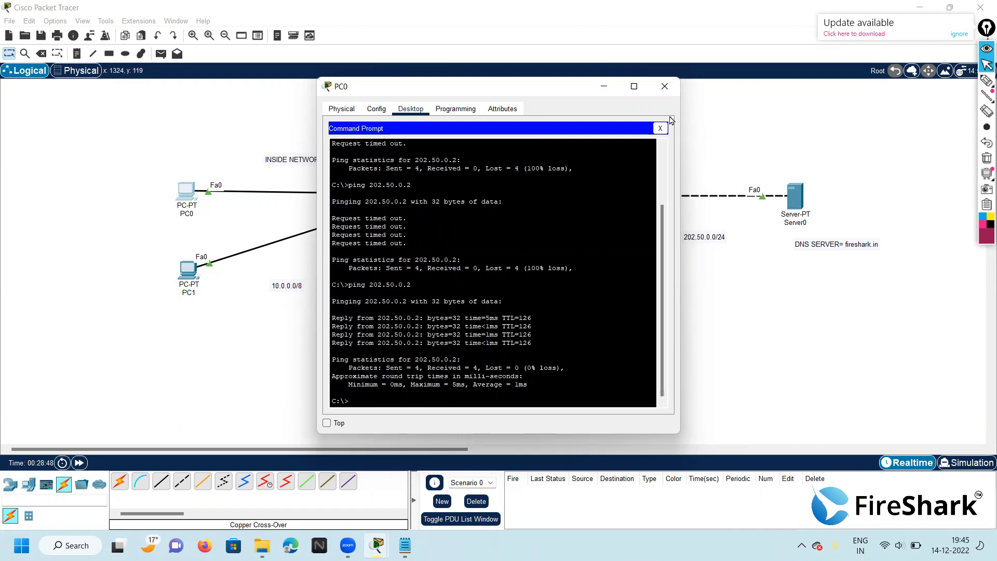
left_click(664, 88)
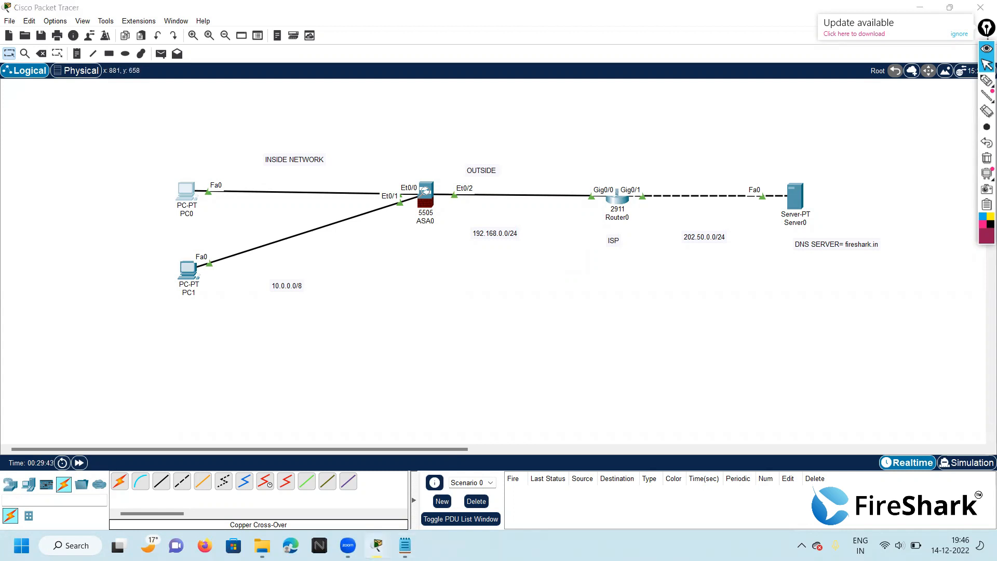
Step: Review the access list, VLAN interface and DHCP commands in ASA0's command-line history, then close the ASA0 window
left_click(378, 545)
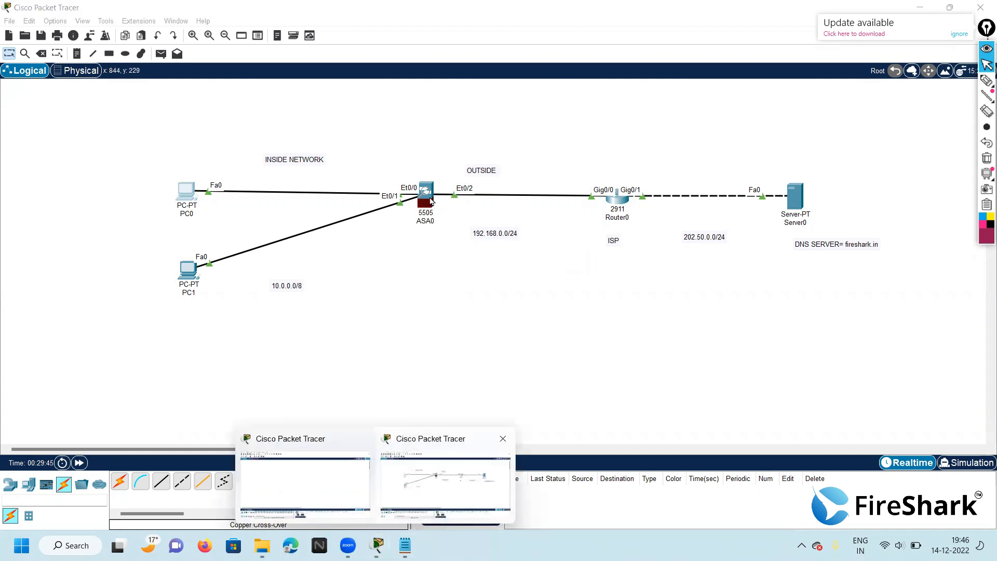
left_click(430, 202)
left_click(431, 202)
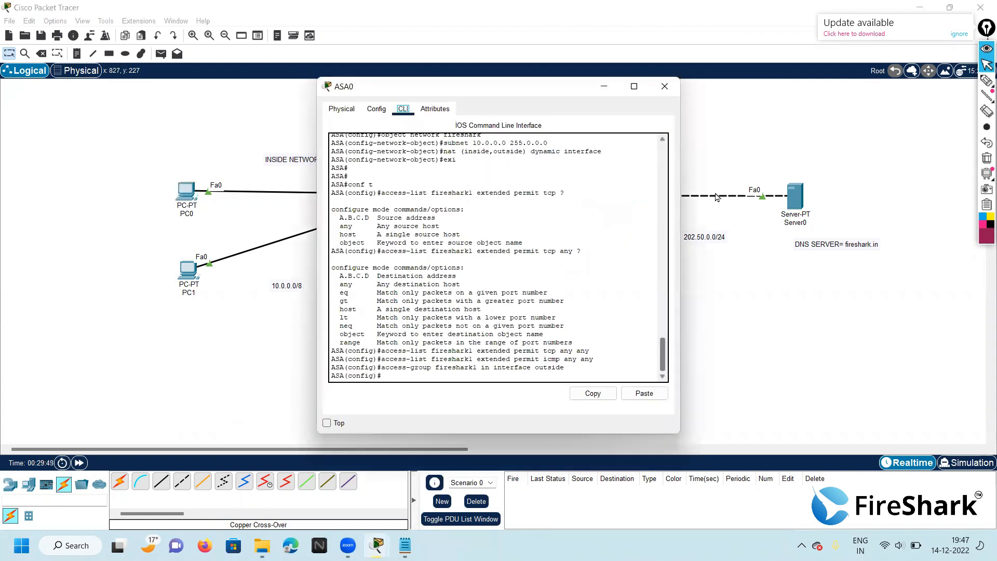
left_click(662, 351)
mouse_move(662, 353)
left_mouse_down()
mouse_move(664, 363)
mouse_move(663, 335)
mouse_move(662, 363)
left_mouse_up()
left_click_drag(380, 251, 598, 259)
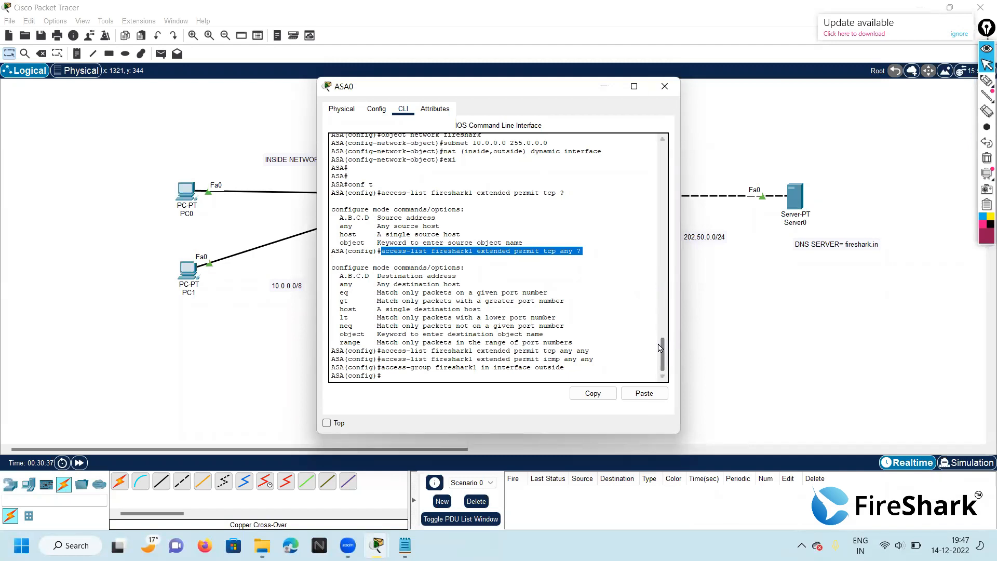
left_click(627, 331)
left_click_drag(663, 366, 666, 298)
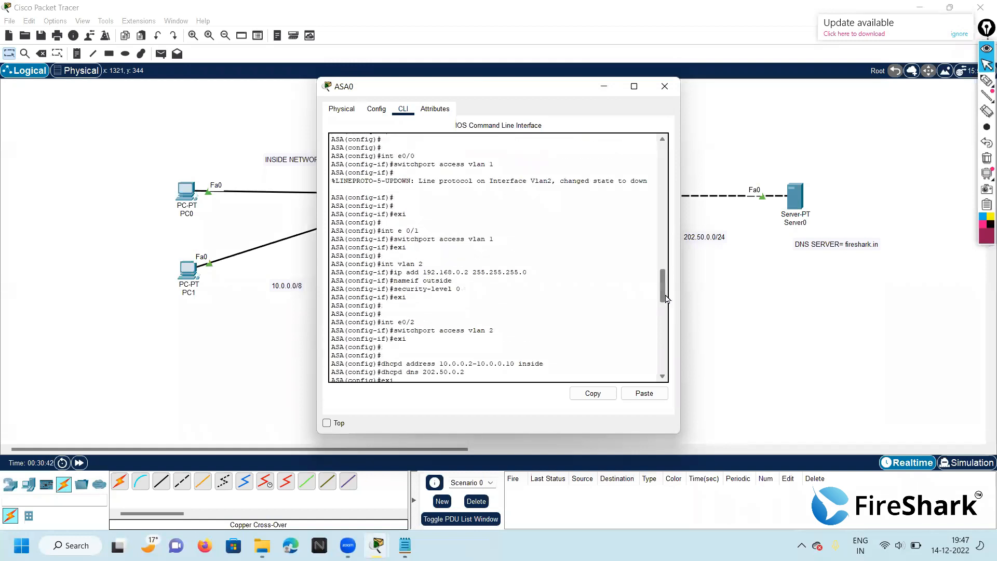
left_click_drag(667, 299, 677, 187)
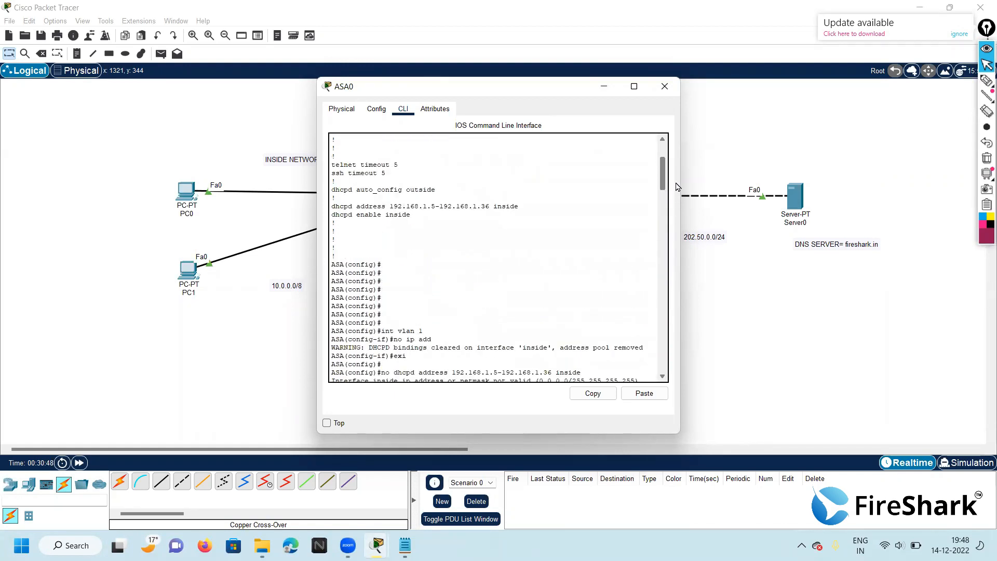
left_click(668, 86)
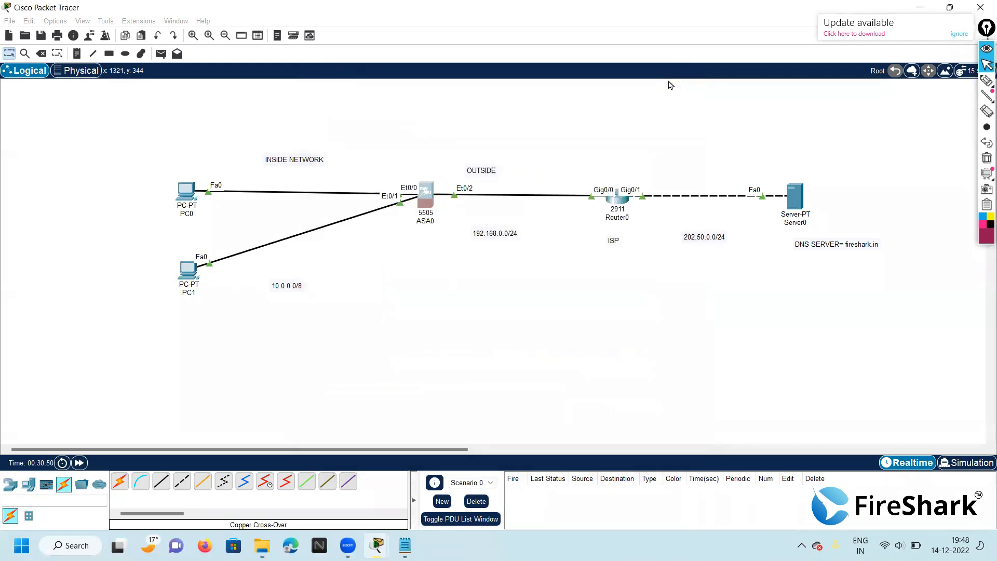